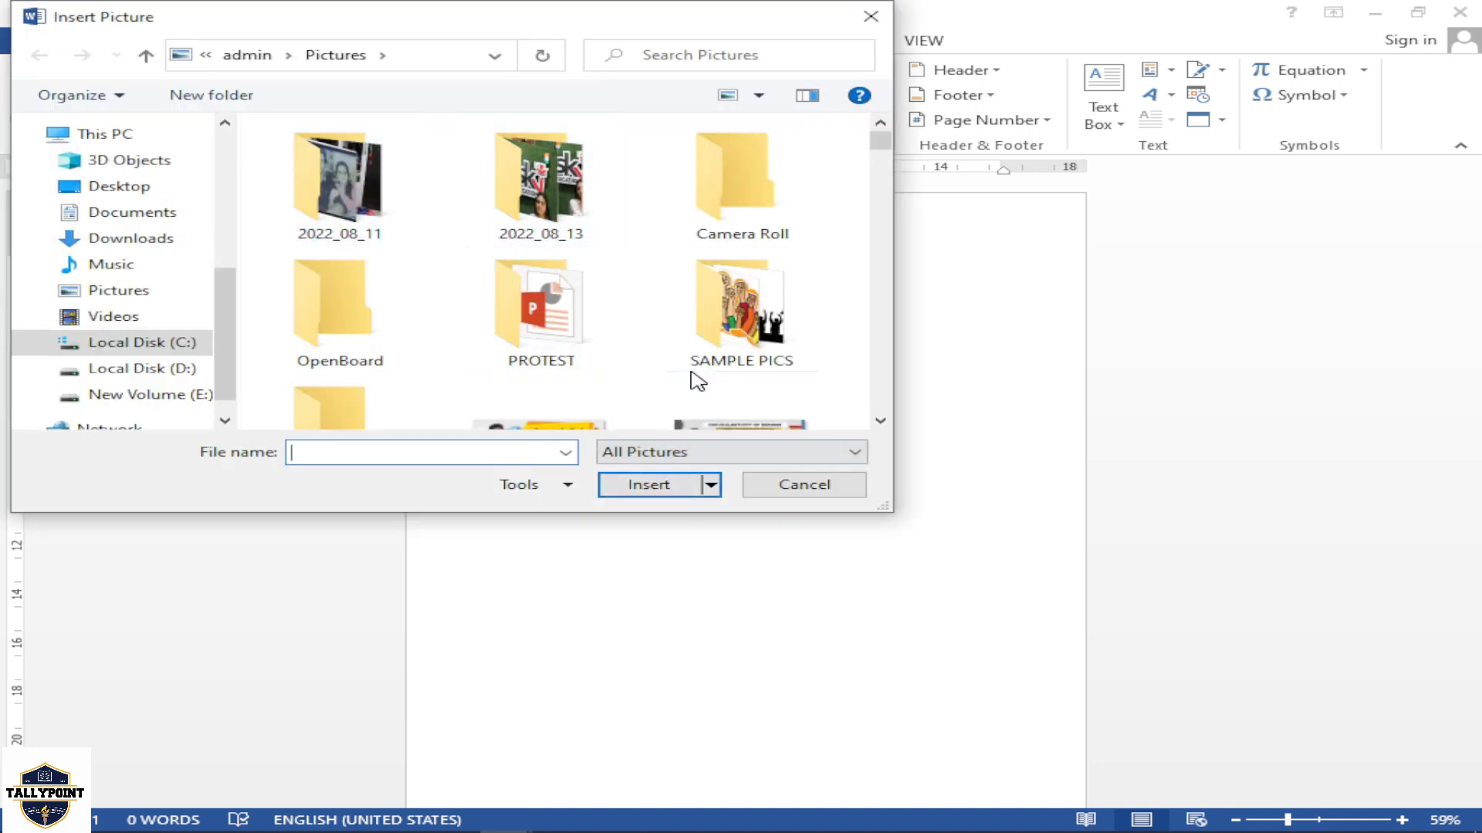
# Try inserting the african-big-five-animal-heads picture from the SAMPLE PICS folder, then undo the insertion
pyautogui.doubleClick(737, 324)
pyautogui.click(362, 212)
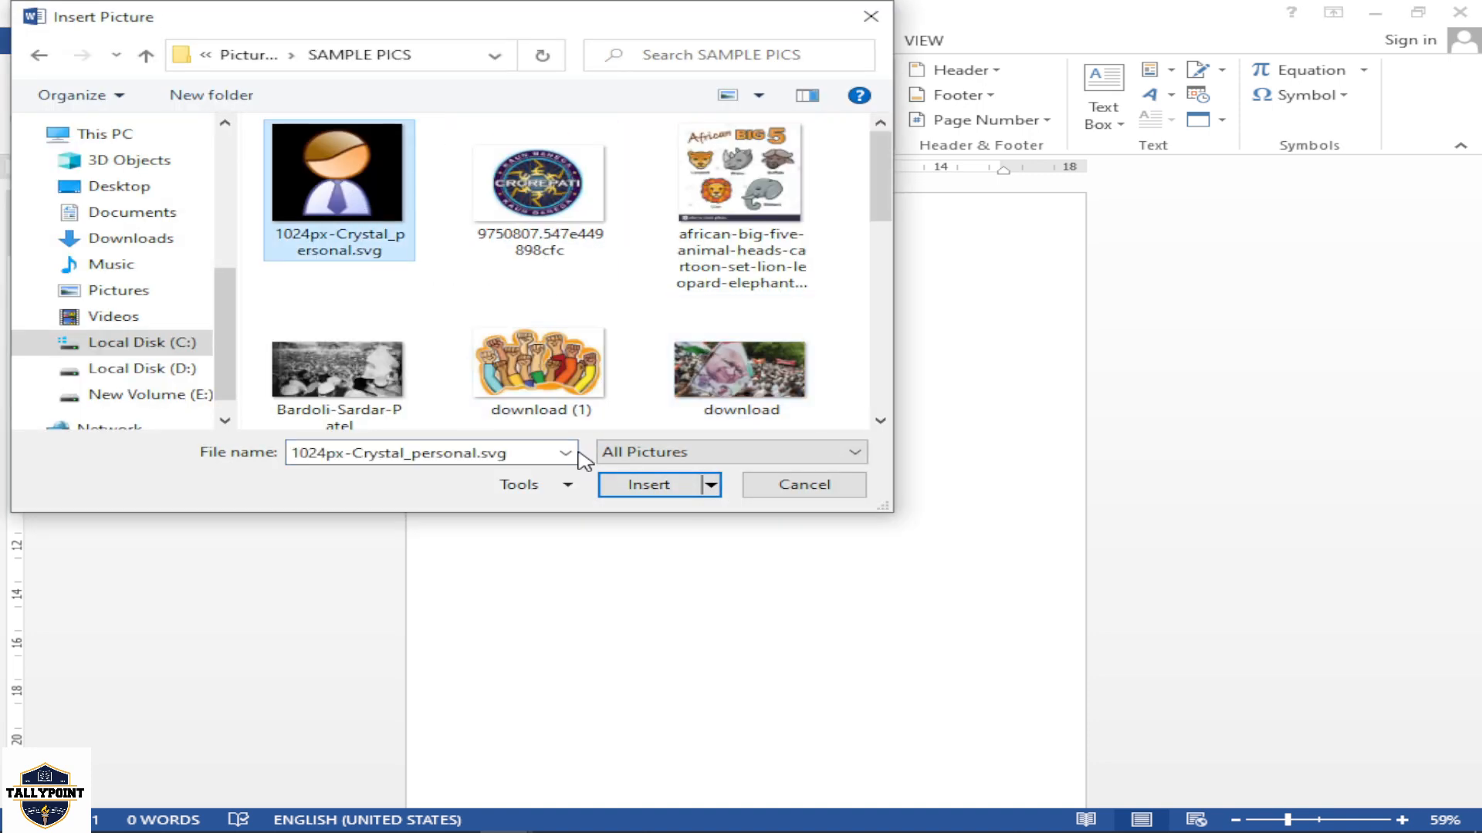
pyautogui.click(726, 202)
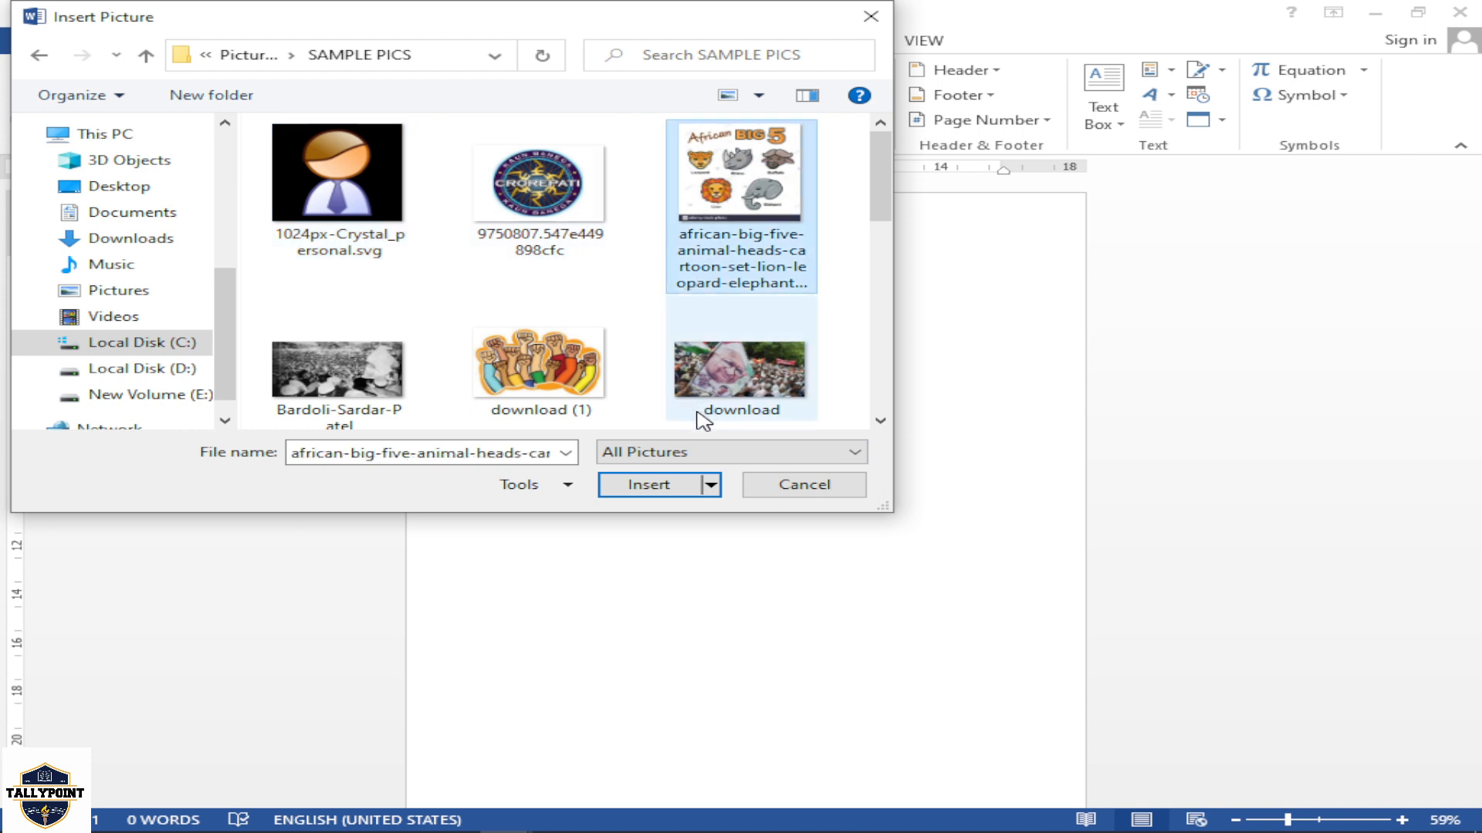
pyautogui.click(677, 486)
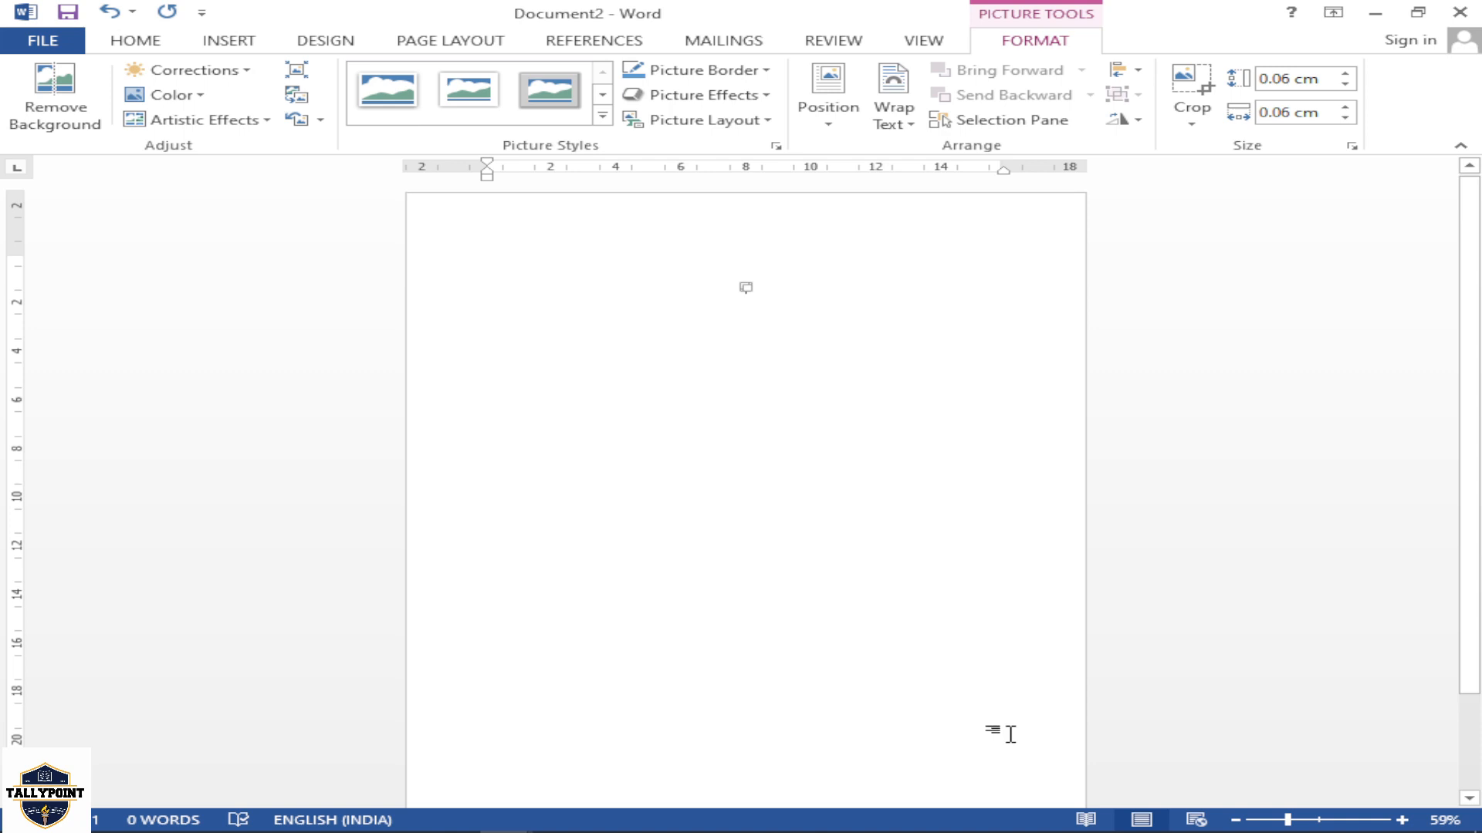
pyautogui.moveTo(1289, 819); pyautogui.dragTo(1320, 821)
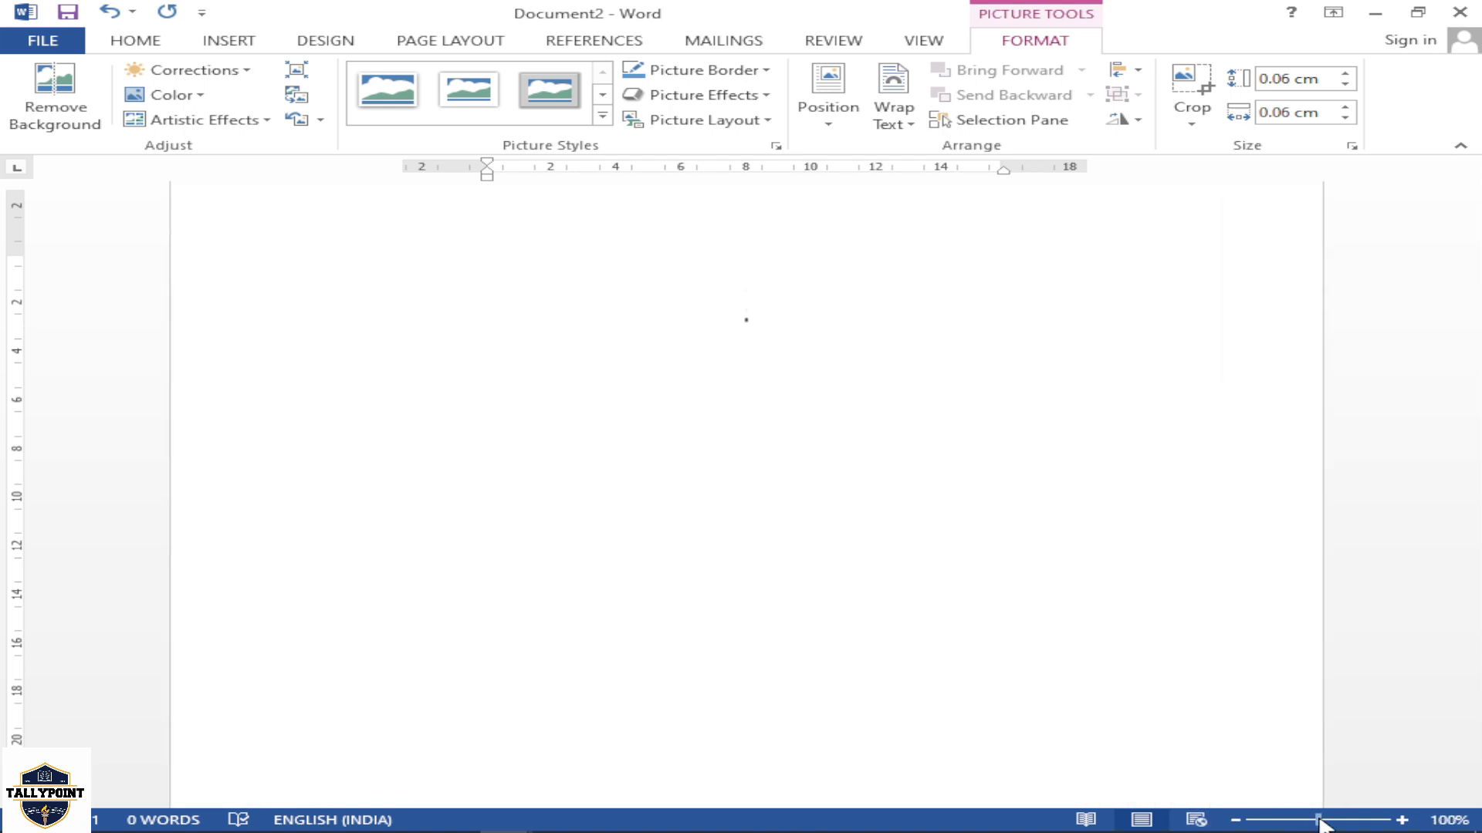
pyautogui.hotkey('ctrl', 'z')
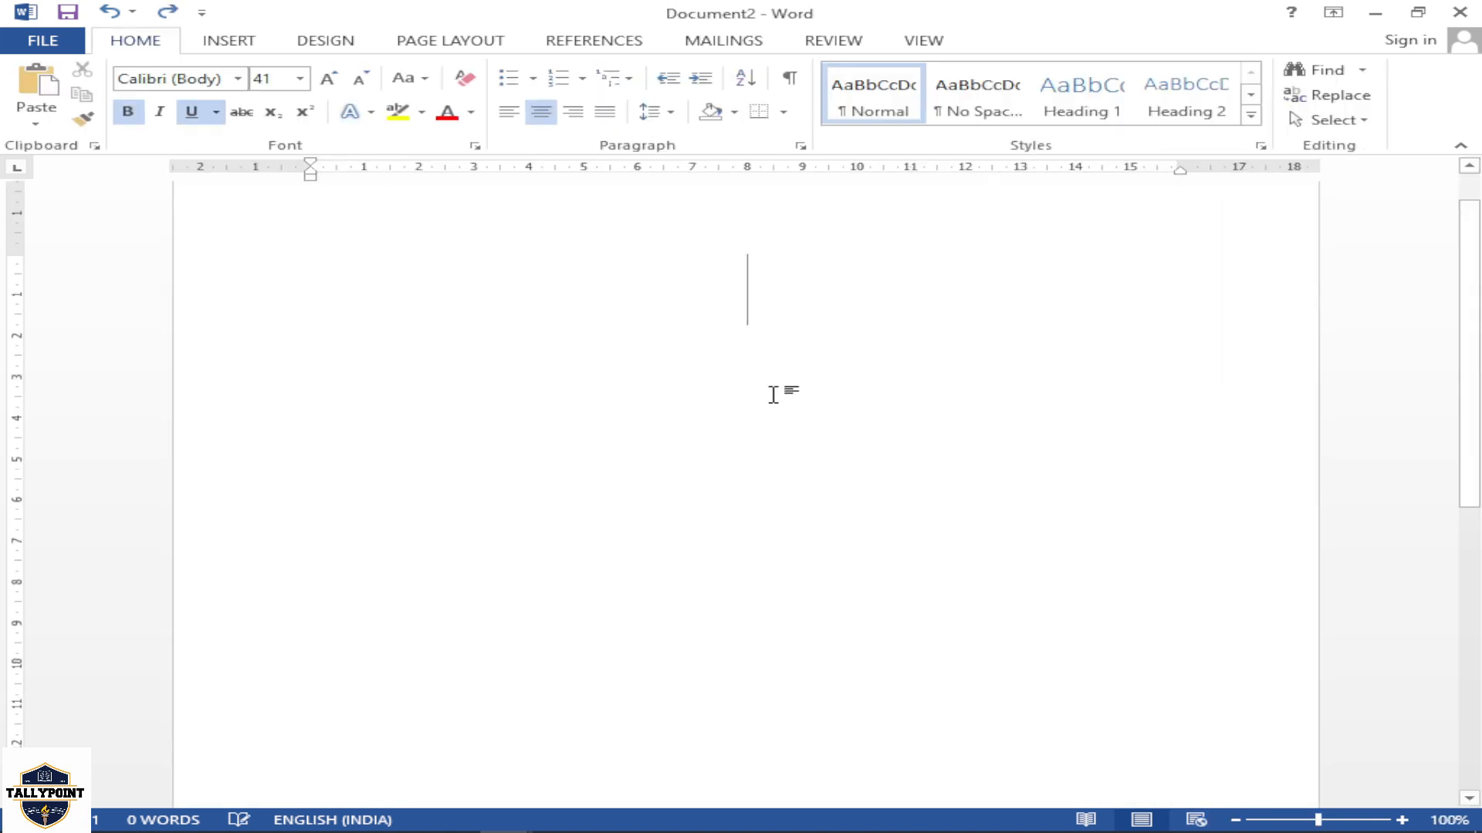
# Insert the dog picture "images (1)" from the SAMPLE PICS folder into the document
pyautogui.click(224, 44)
pyautogui.click(265, 97)
pyautogui.scroll(-2, 618, 407)
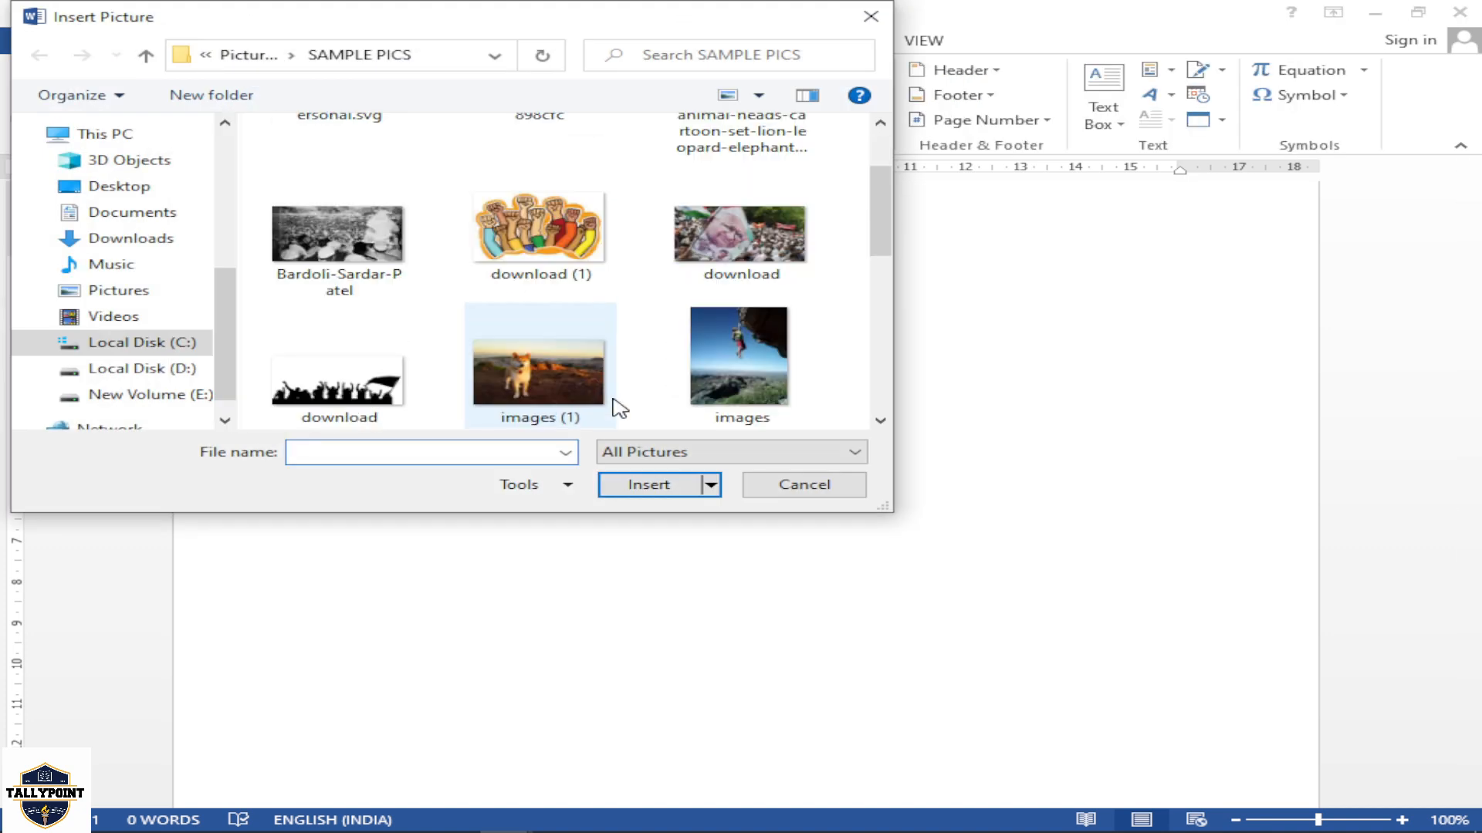
pyautogui.click(613, 402)
pyautogui.scroll(-2, 579, 390)
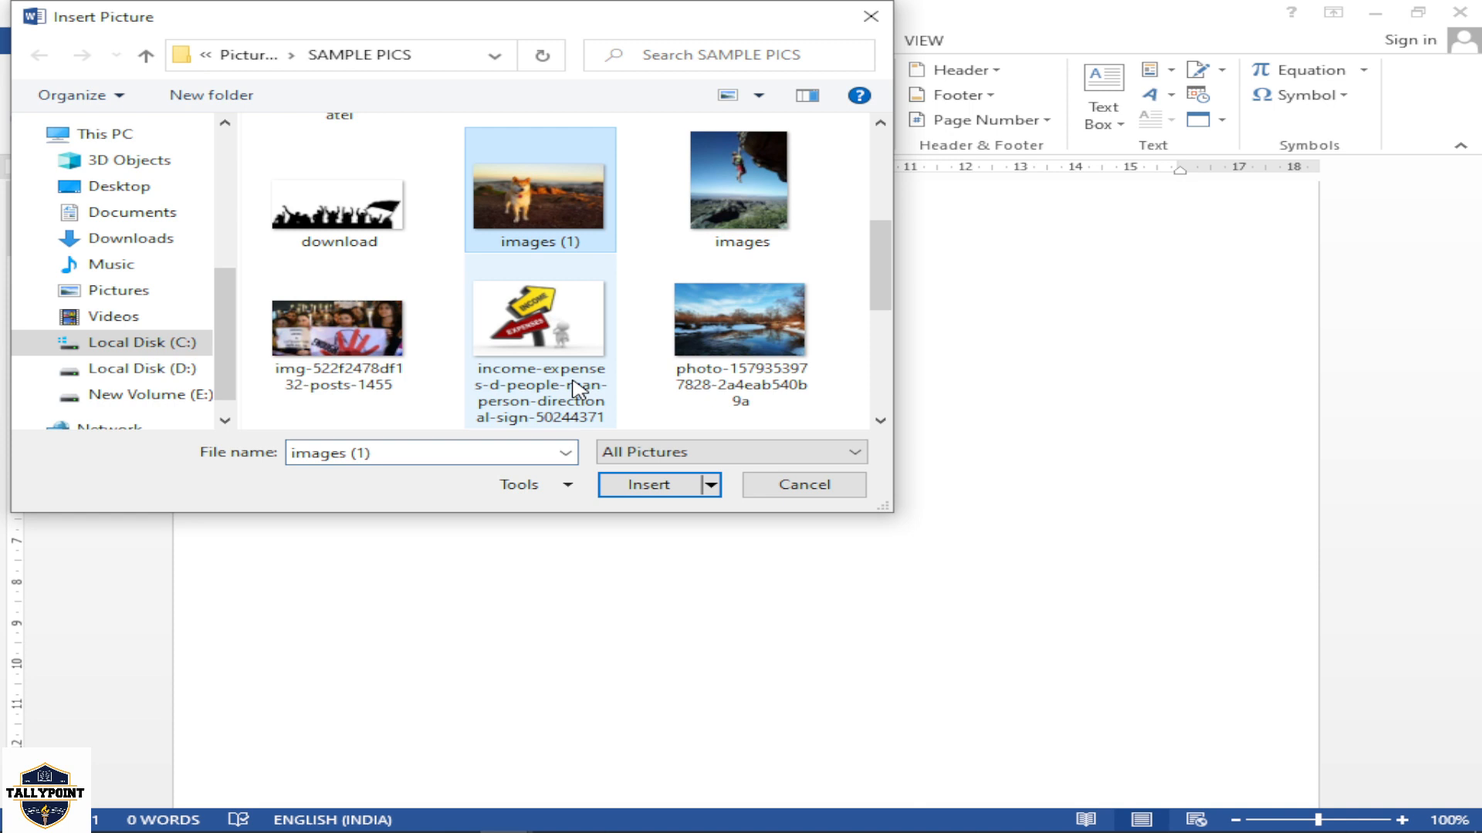
pyautogui.click(622, 486)
# Try to move the newly inserted dog picture lower on the page
pyautogui.moveTo(754, 397); pyautogui.dragTo(731, 450)
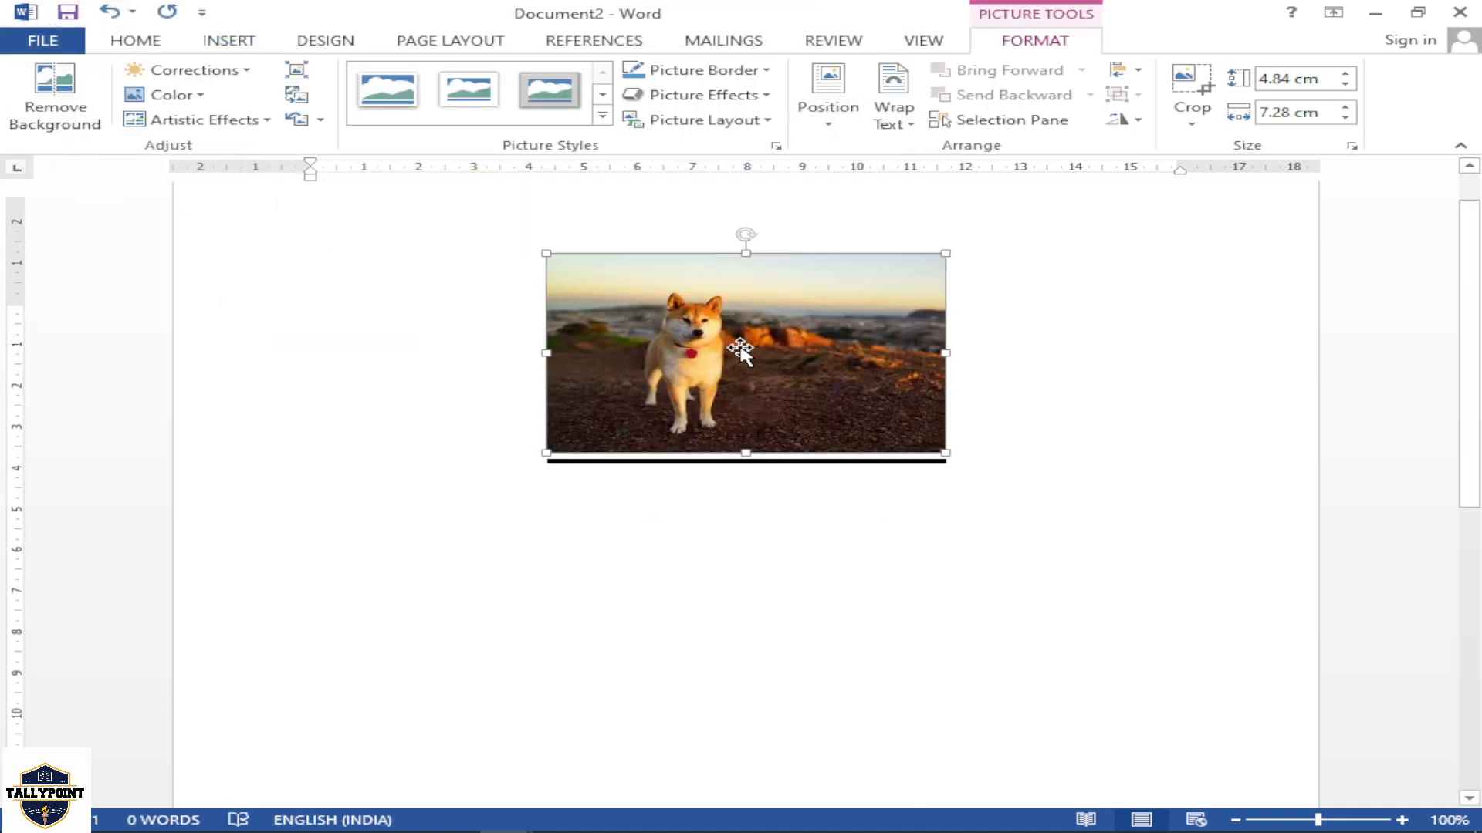
pyautogui.moveTo(740, 349); pyautogui.dragTo(758, 440)
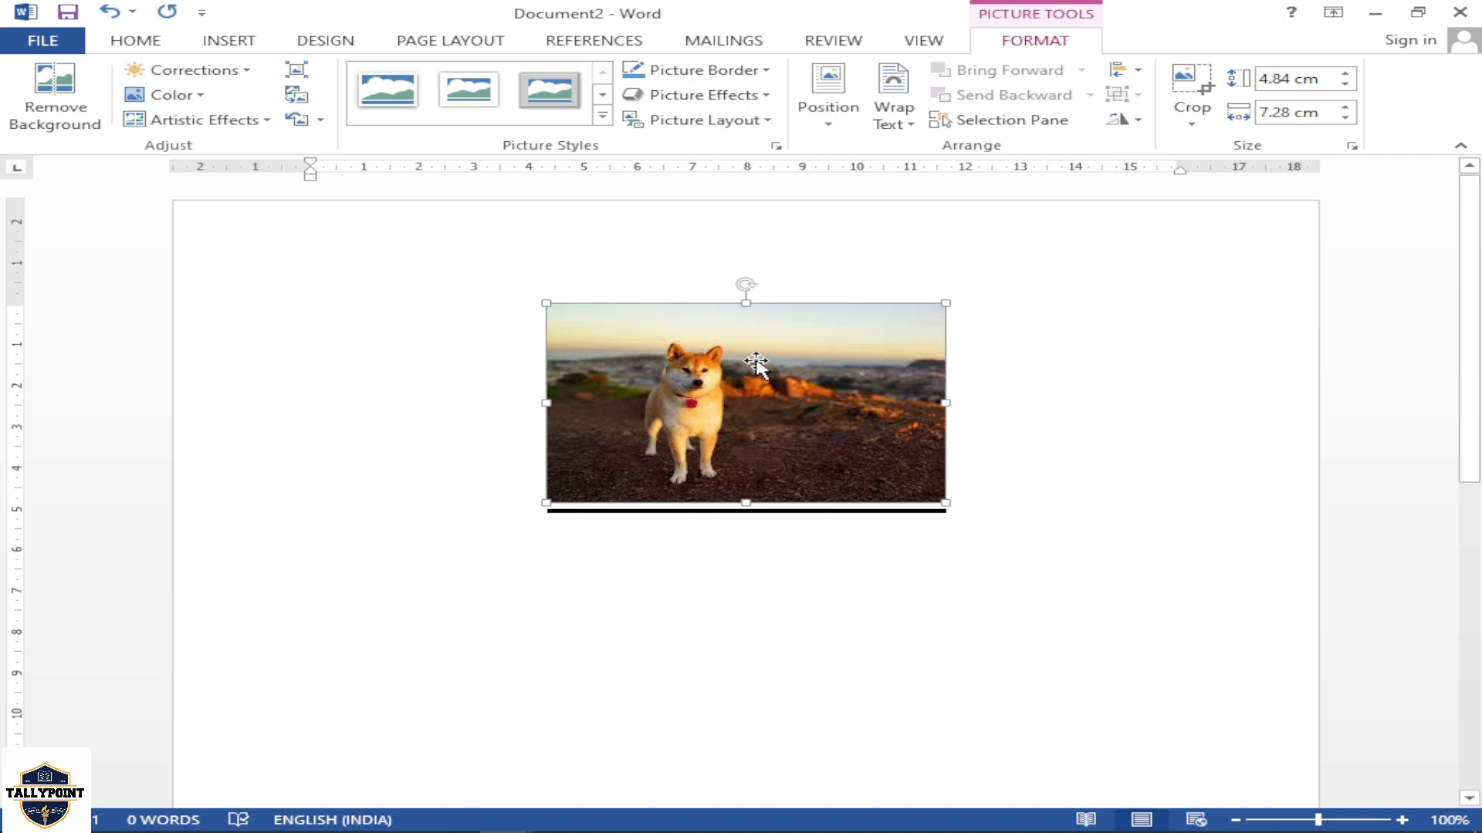
pyautogui.moveTo(772, 377); pyautogui.dragTo(761, 405)
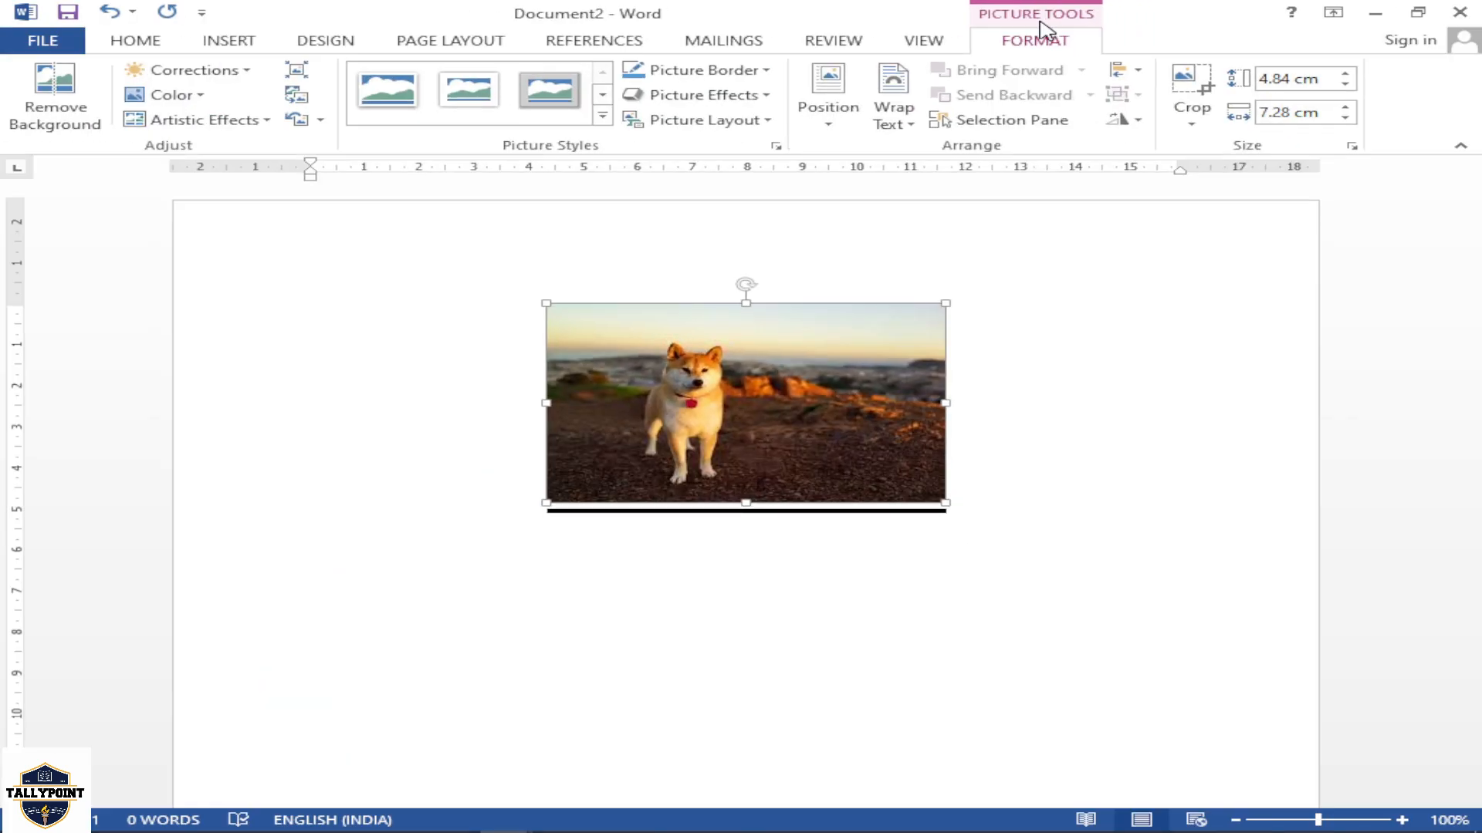
# Give the dog picture the top-left position with text wrapping and move it lower and toward the page's centre
pyautogui.click(850, 130)
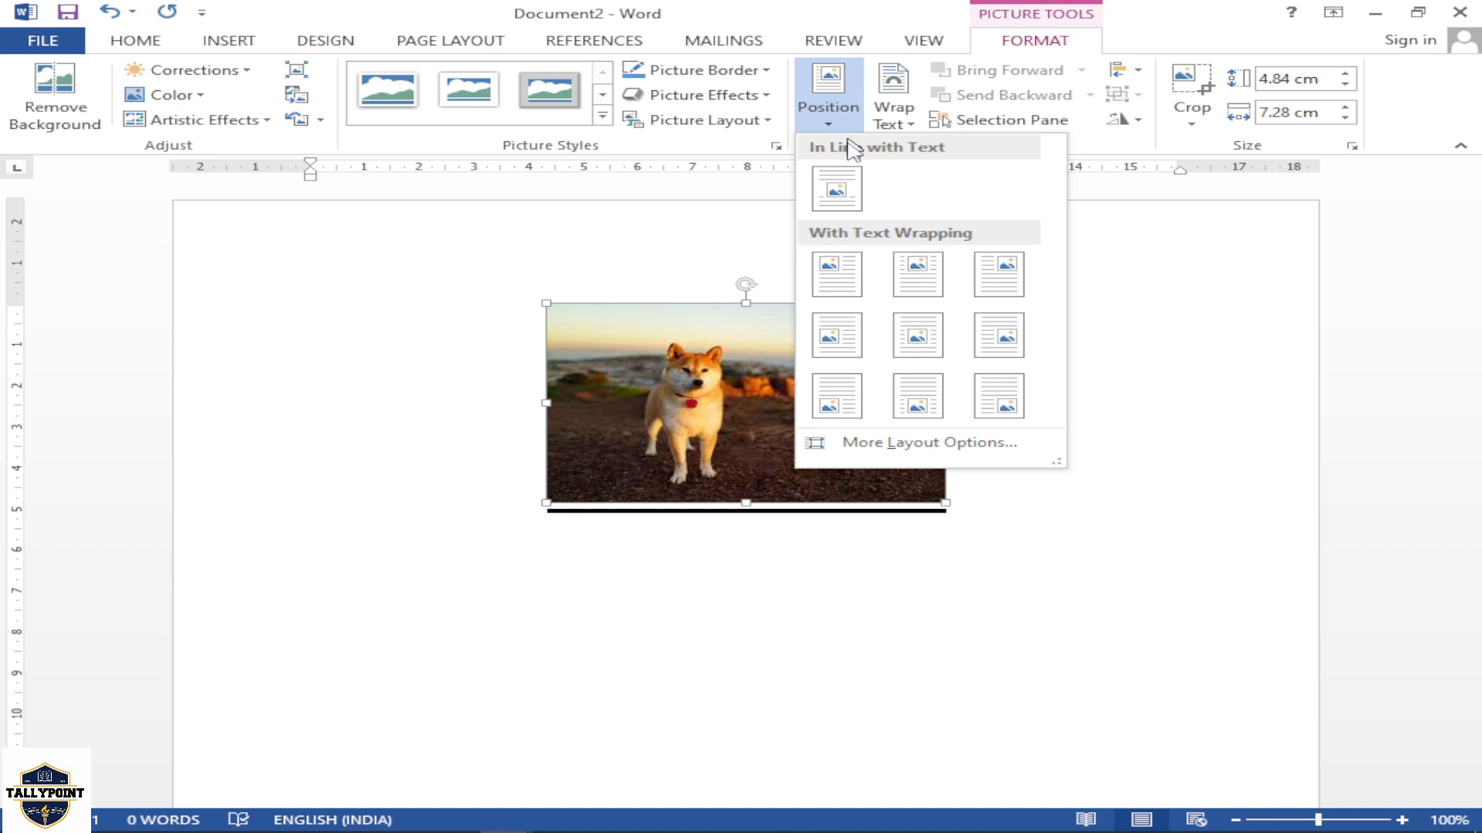
pyautogui.click(850, 277)
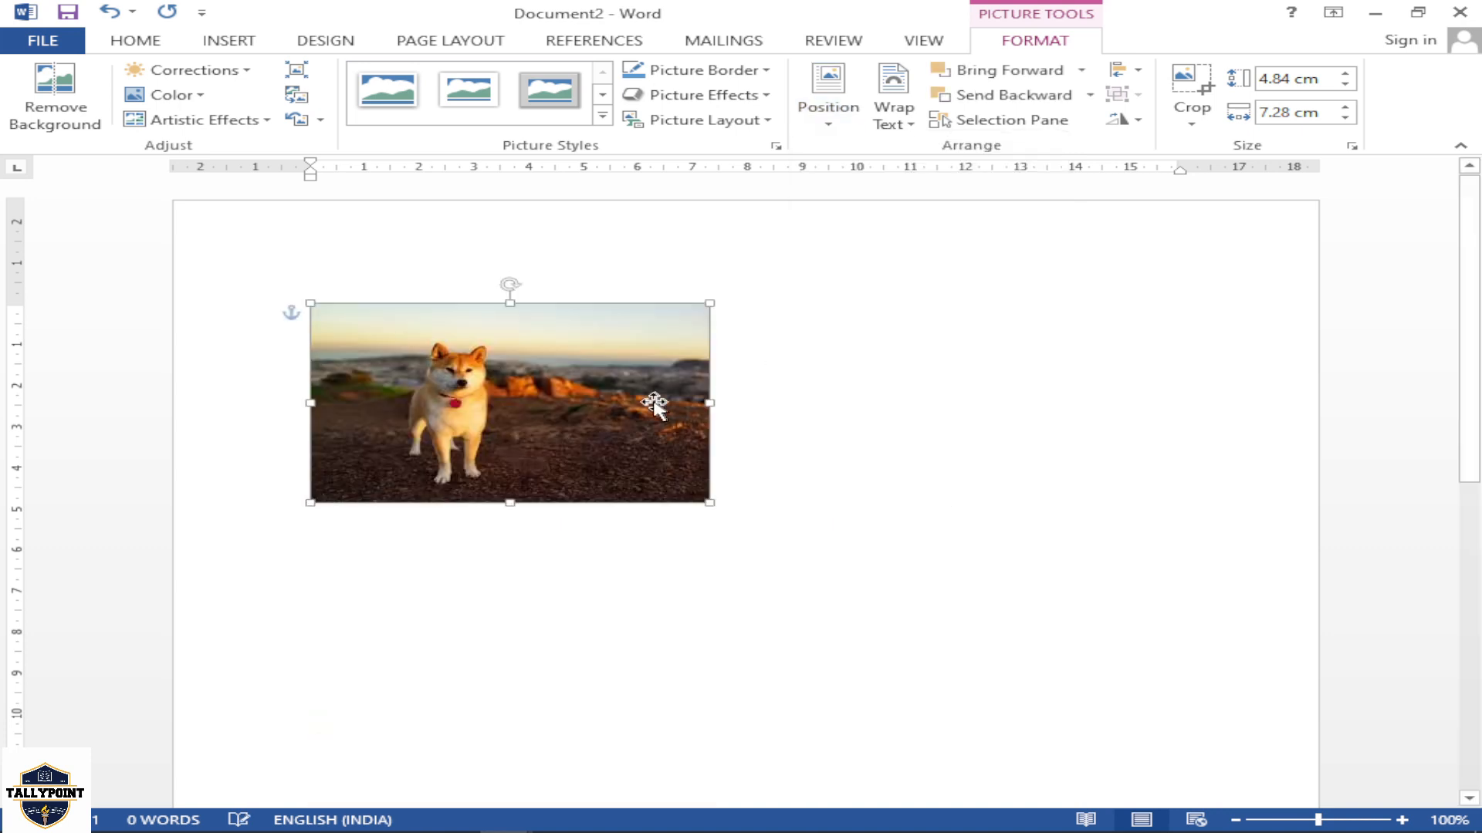
pyautogui.moveTo(487, 387); pyautogui.dragTo(635, 507)
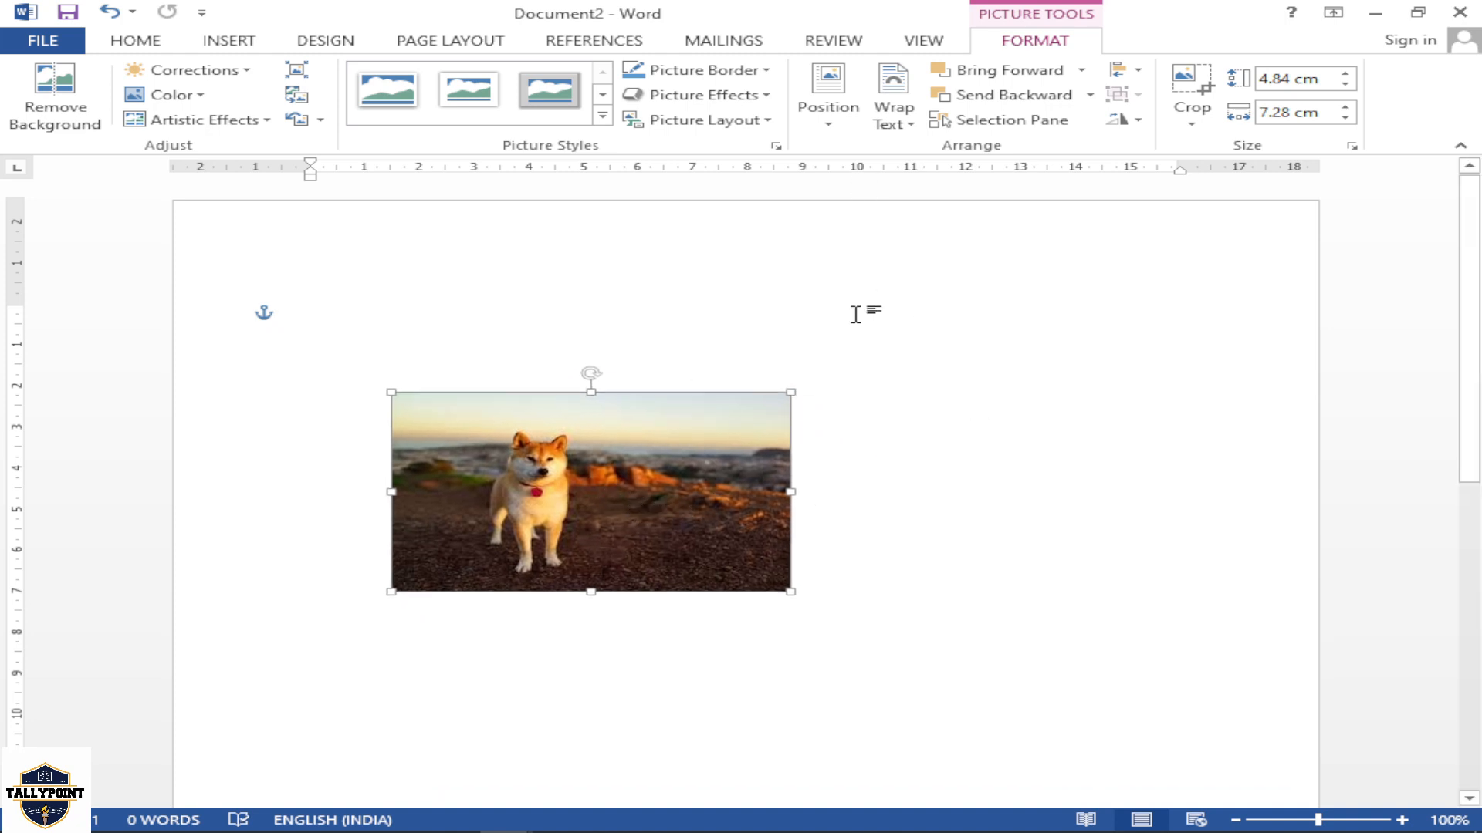
# Try several picture styles on the dog picture: black frame with reflection, double black frame, grey metal frame and black oval
pyautogui.click(602, 115)
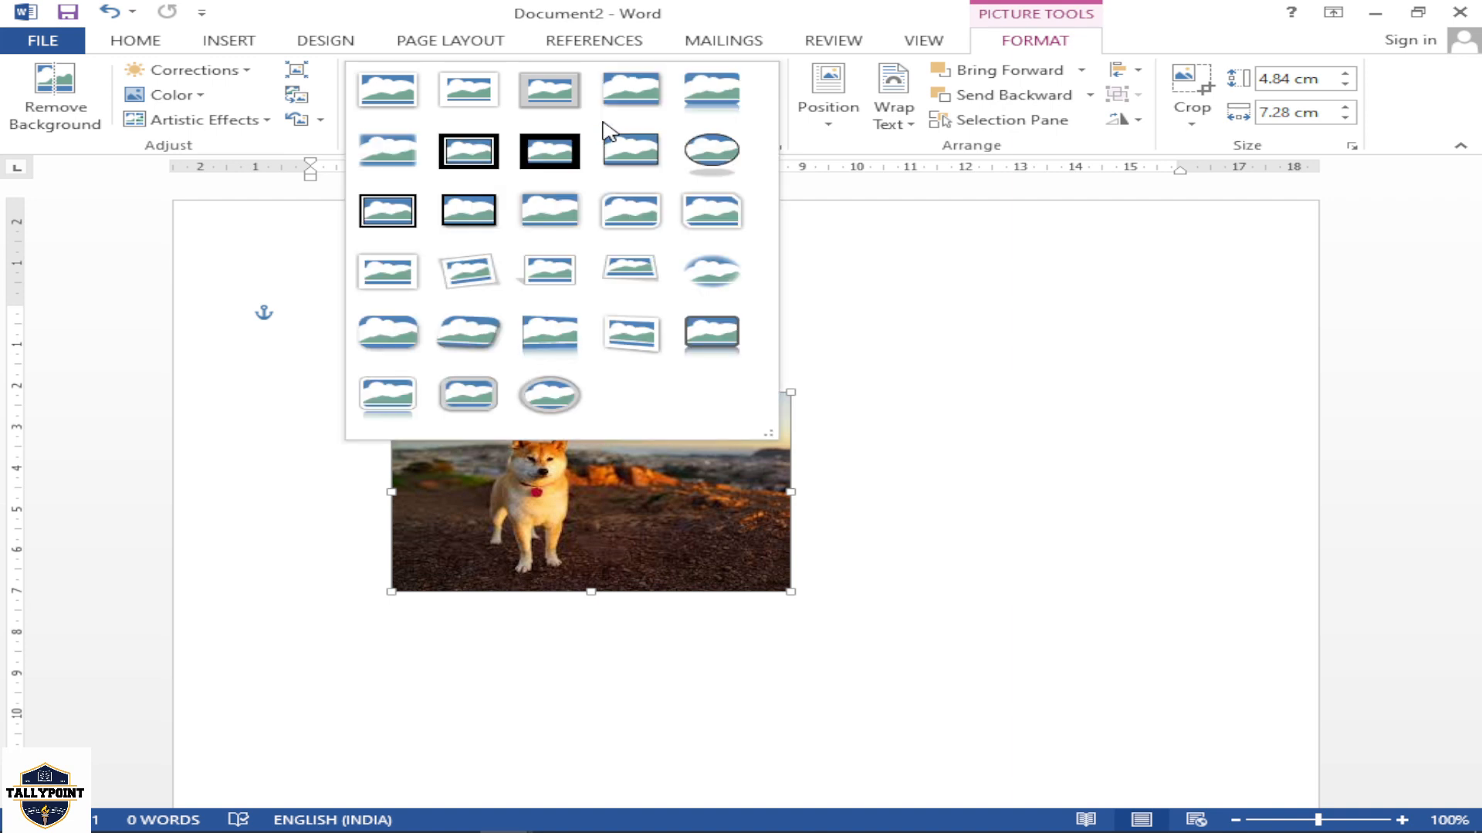
pyautogui.click(710, 331)
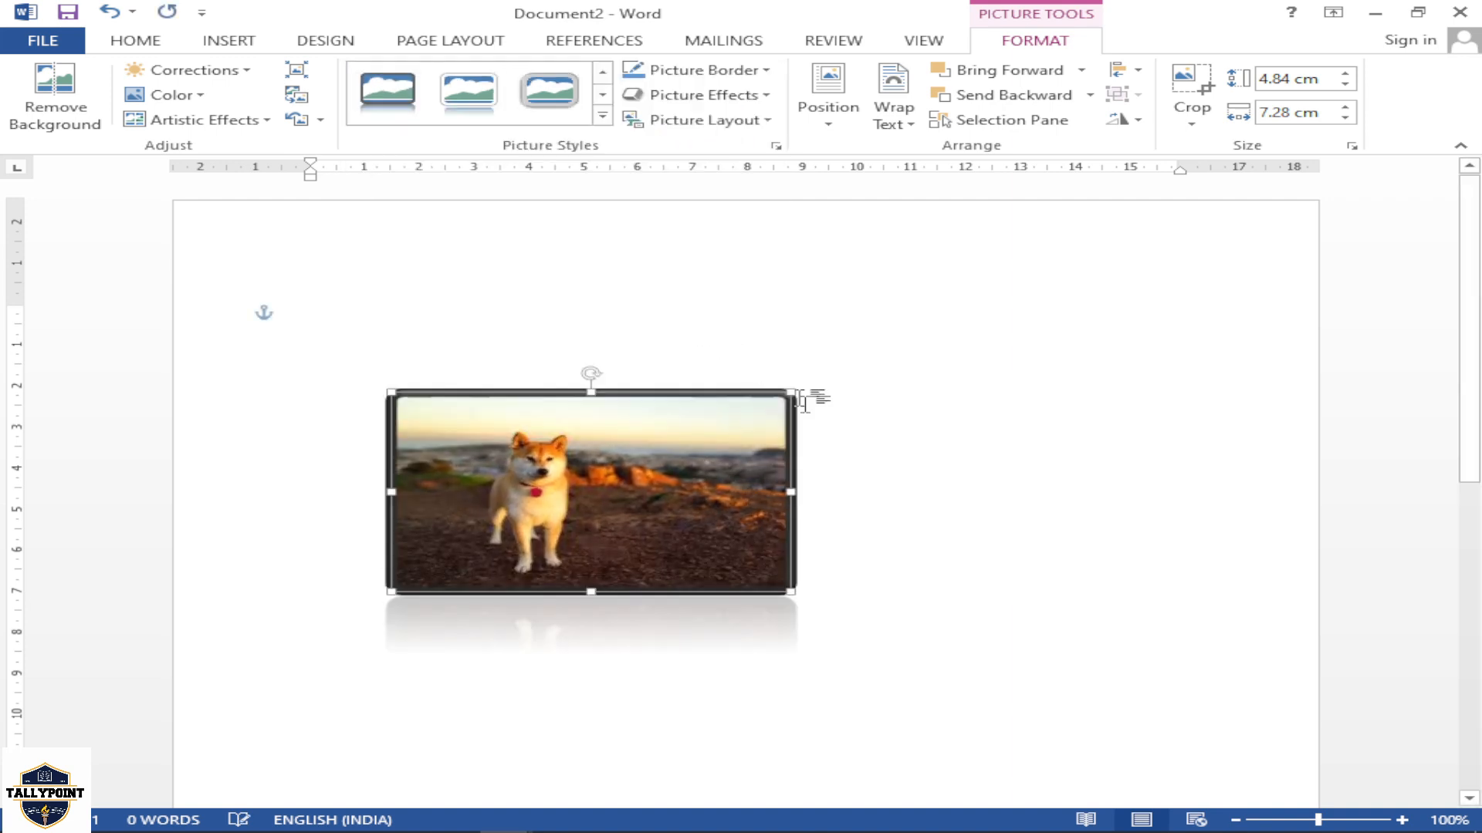
pyautogui.click(603, 116)
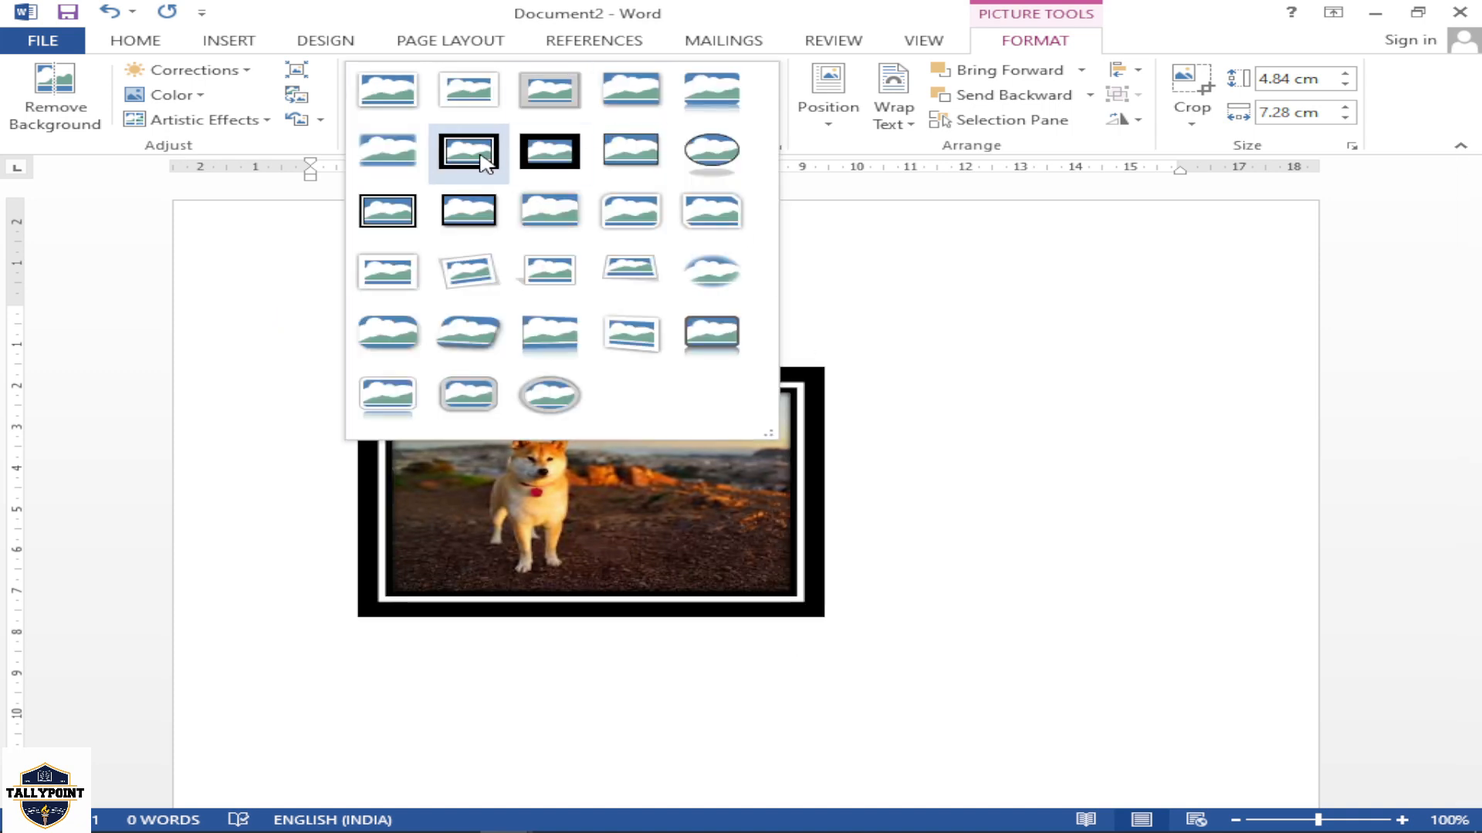
pyautogui.click(468, 155)
pyautogui.click(606, 129)
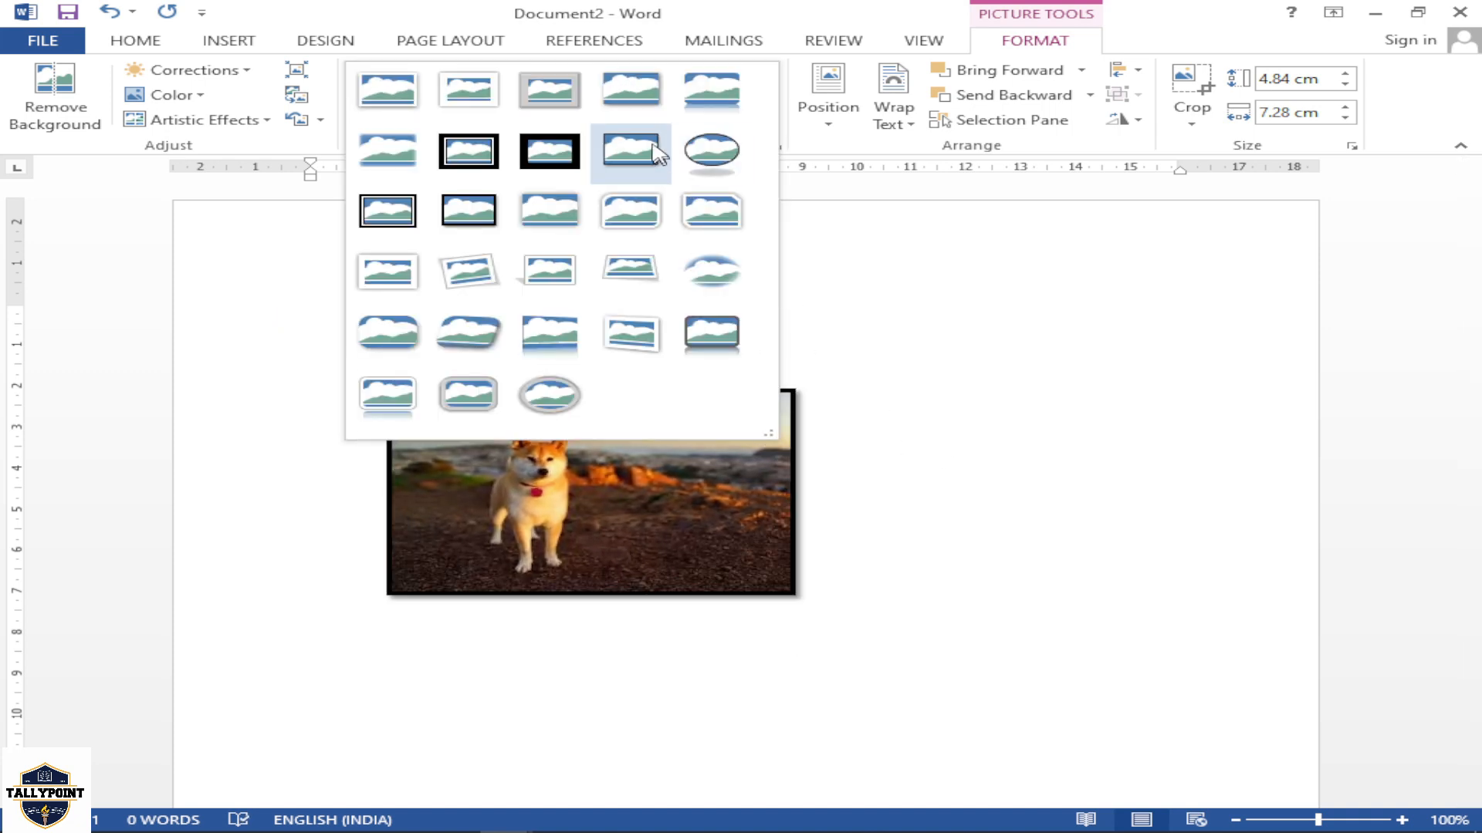
pyautogui.click(549, 90)
pyautogui.click(606, 130)
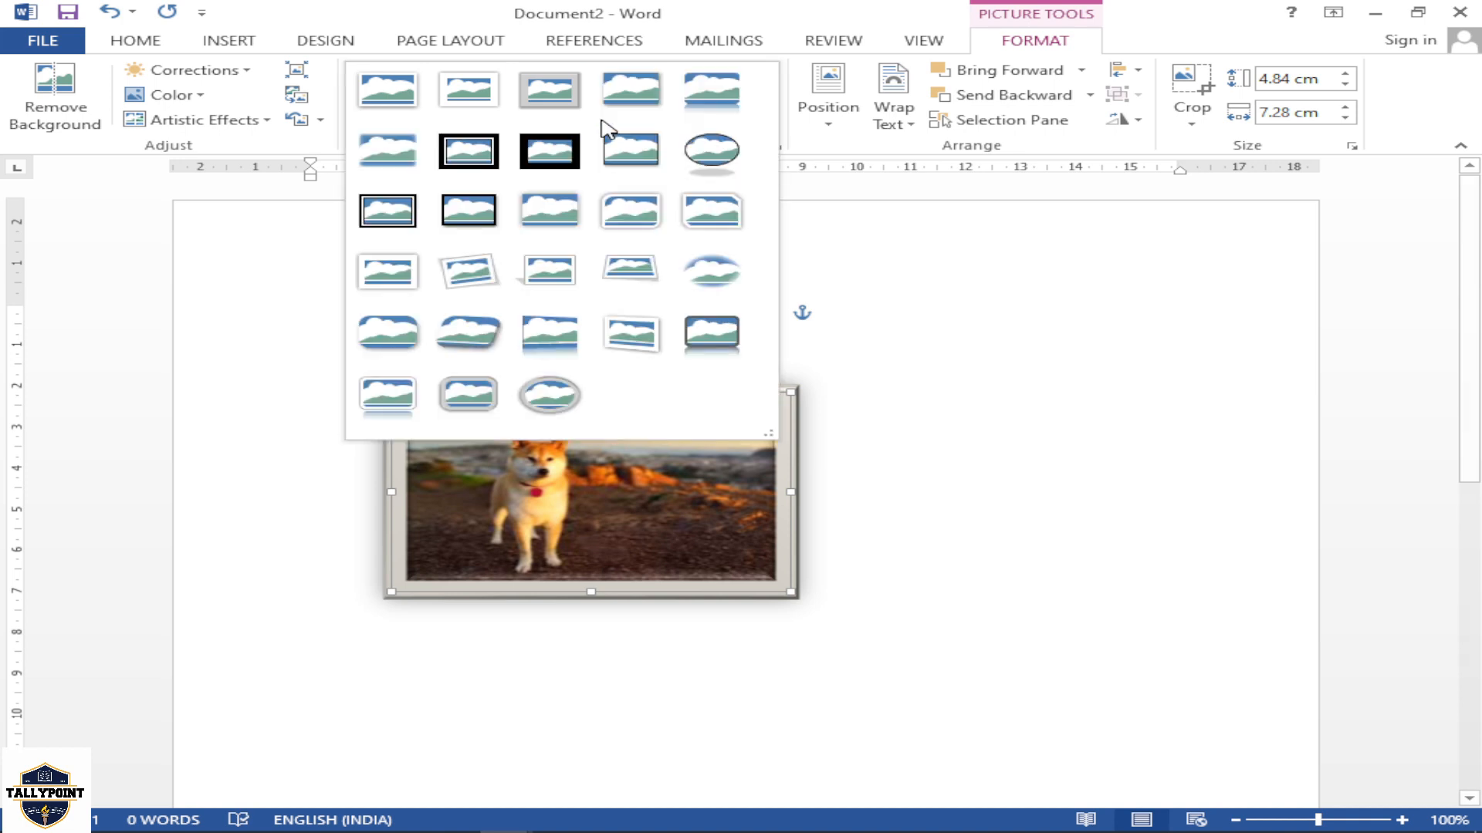
pyautogui.click(706, 153)
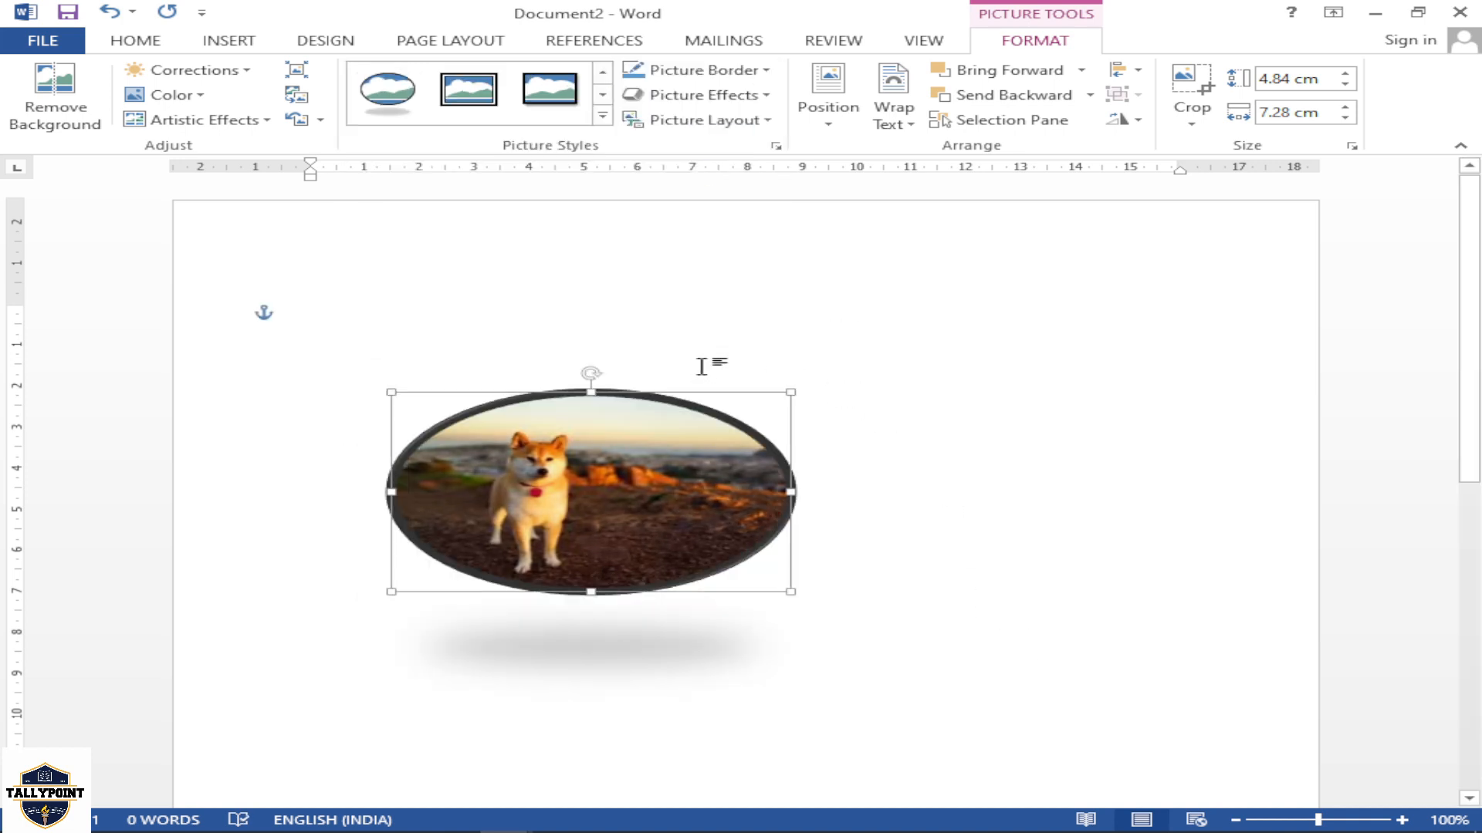
# Apply the frameless rectangular drop-shadow style to the dog picture and move it slightly up and to the left
pyautogui.click(602, 116)
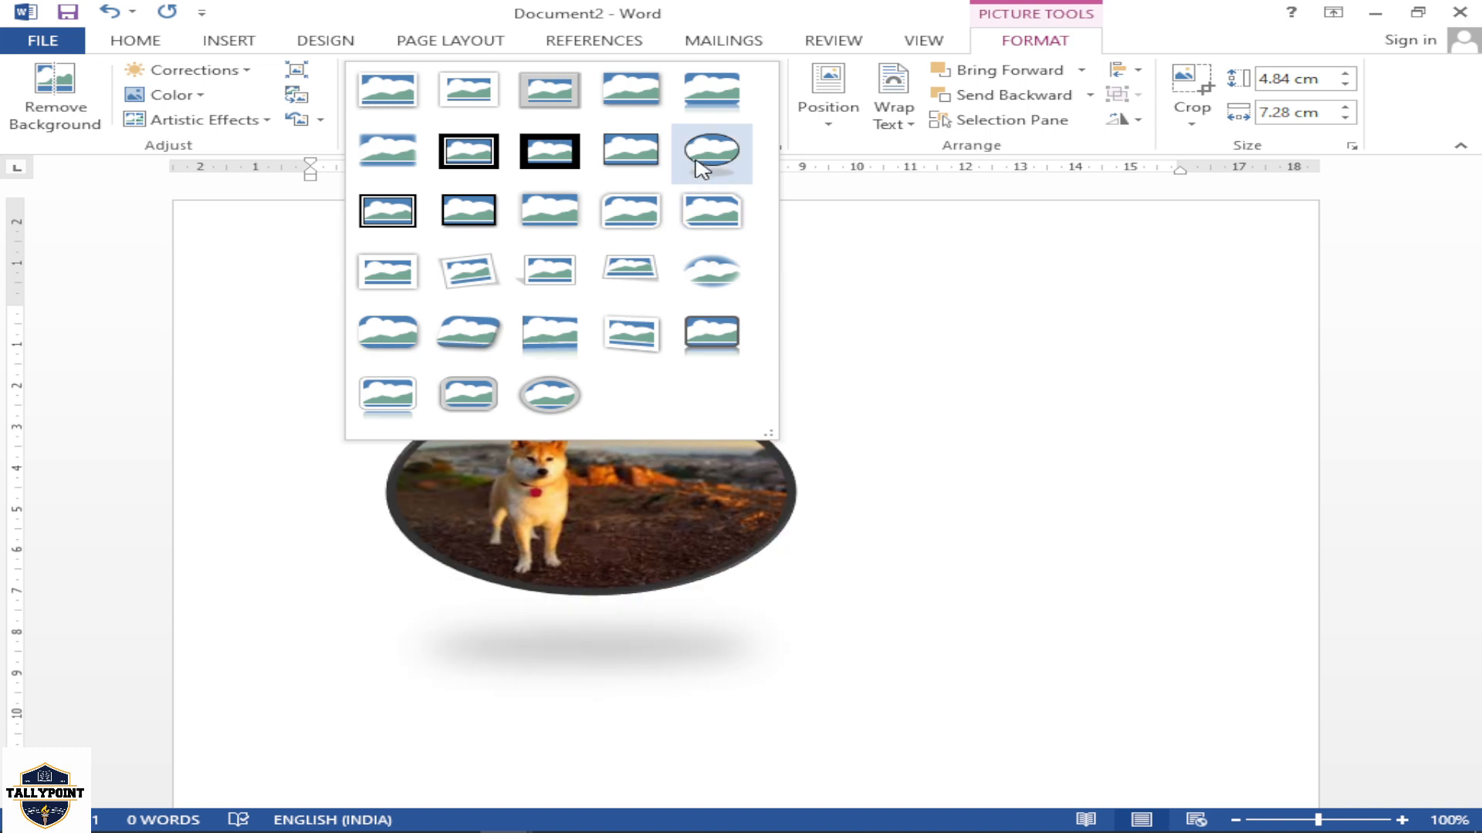
pyautogui.click(637, 99)
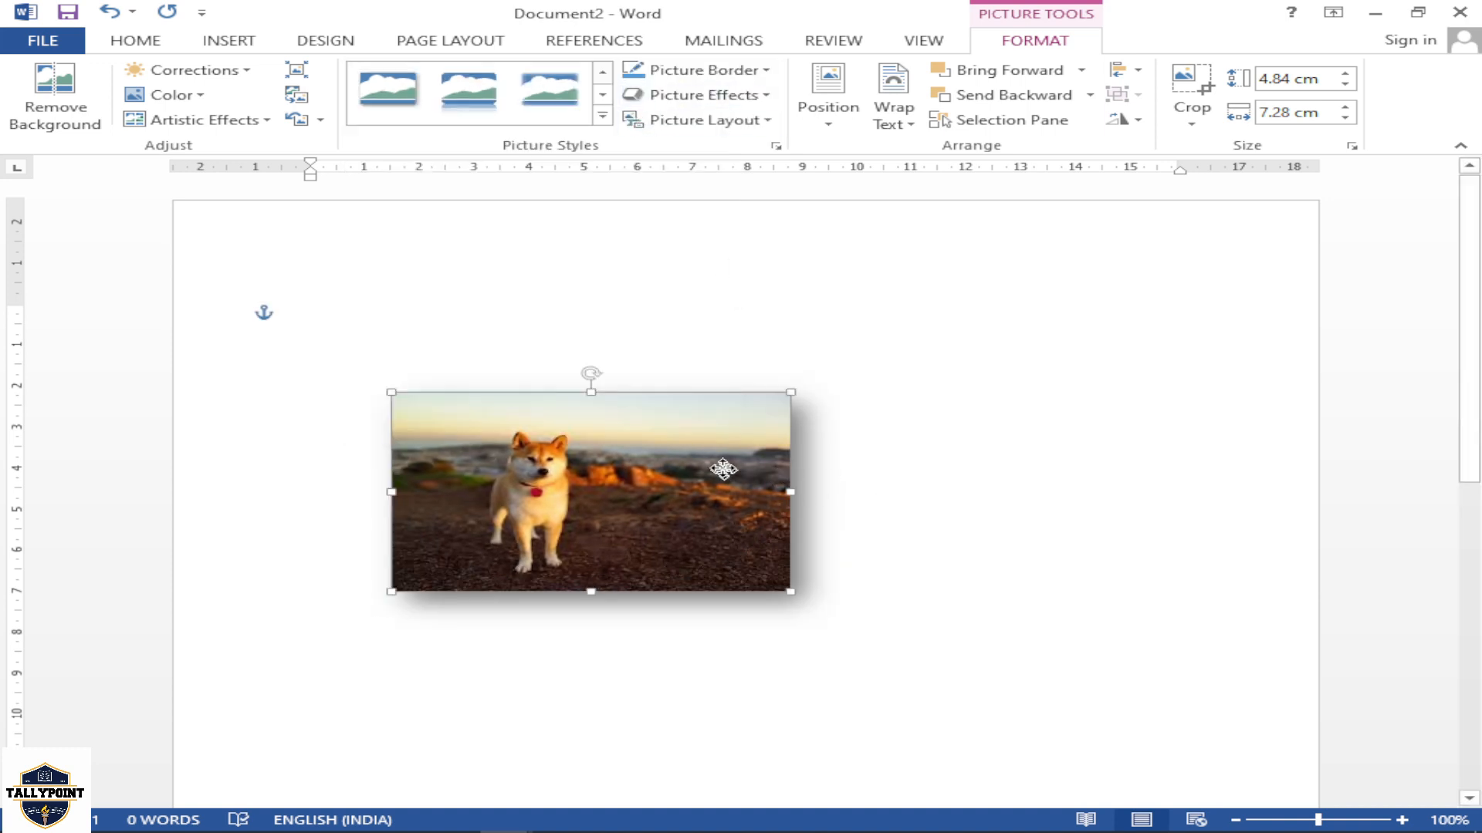
pyautogui.moveTo(723, 469); pyautogui.dragTo(698, 405)
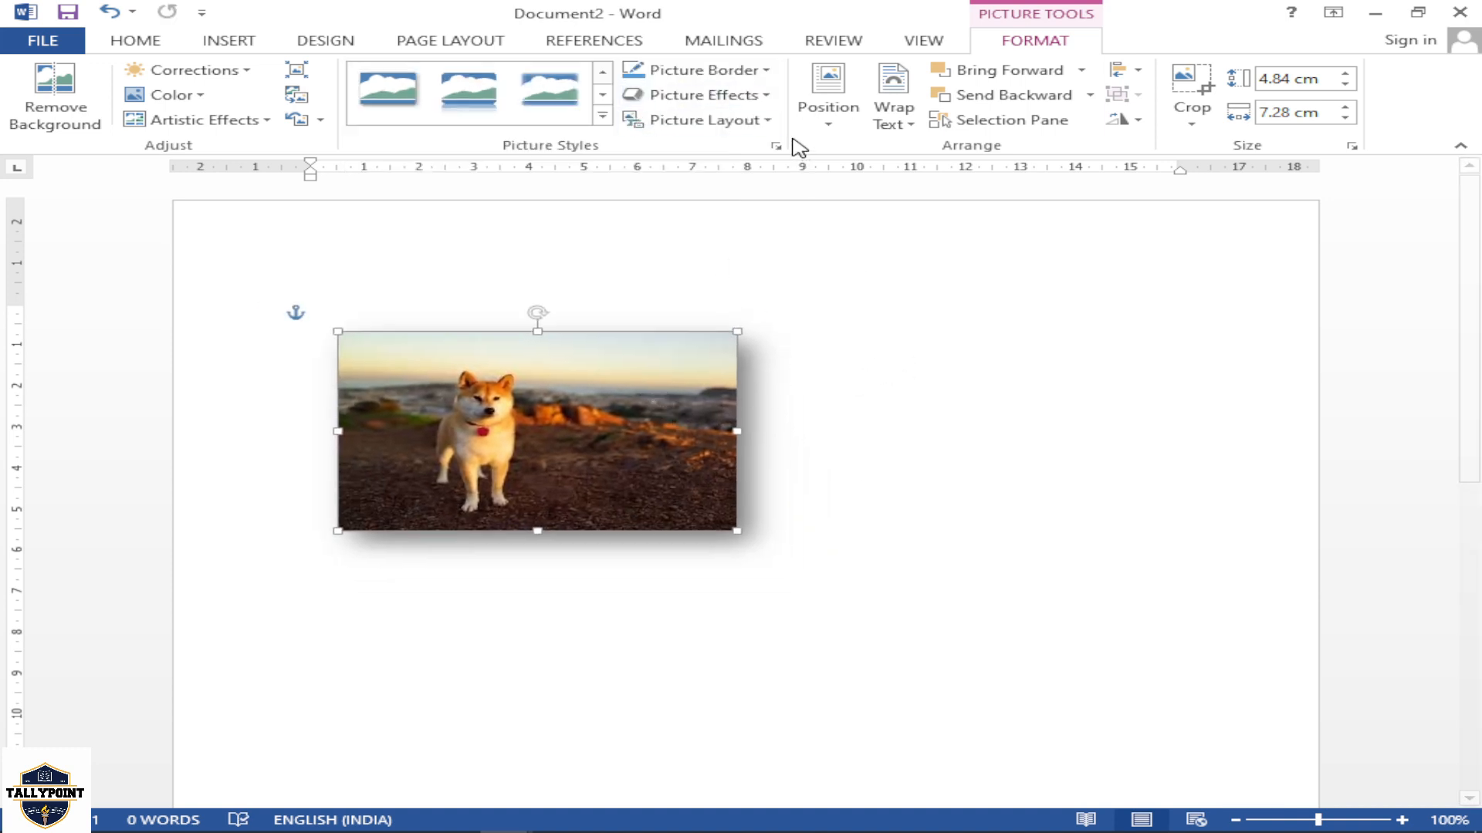
# Give the dog picture a light blue border with a weight of 6 pt
pyautogui.click(761, 71)
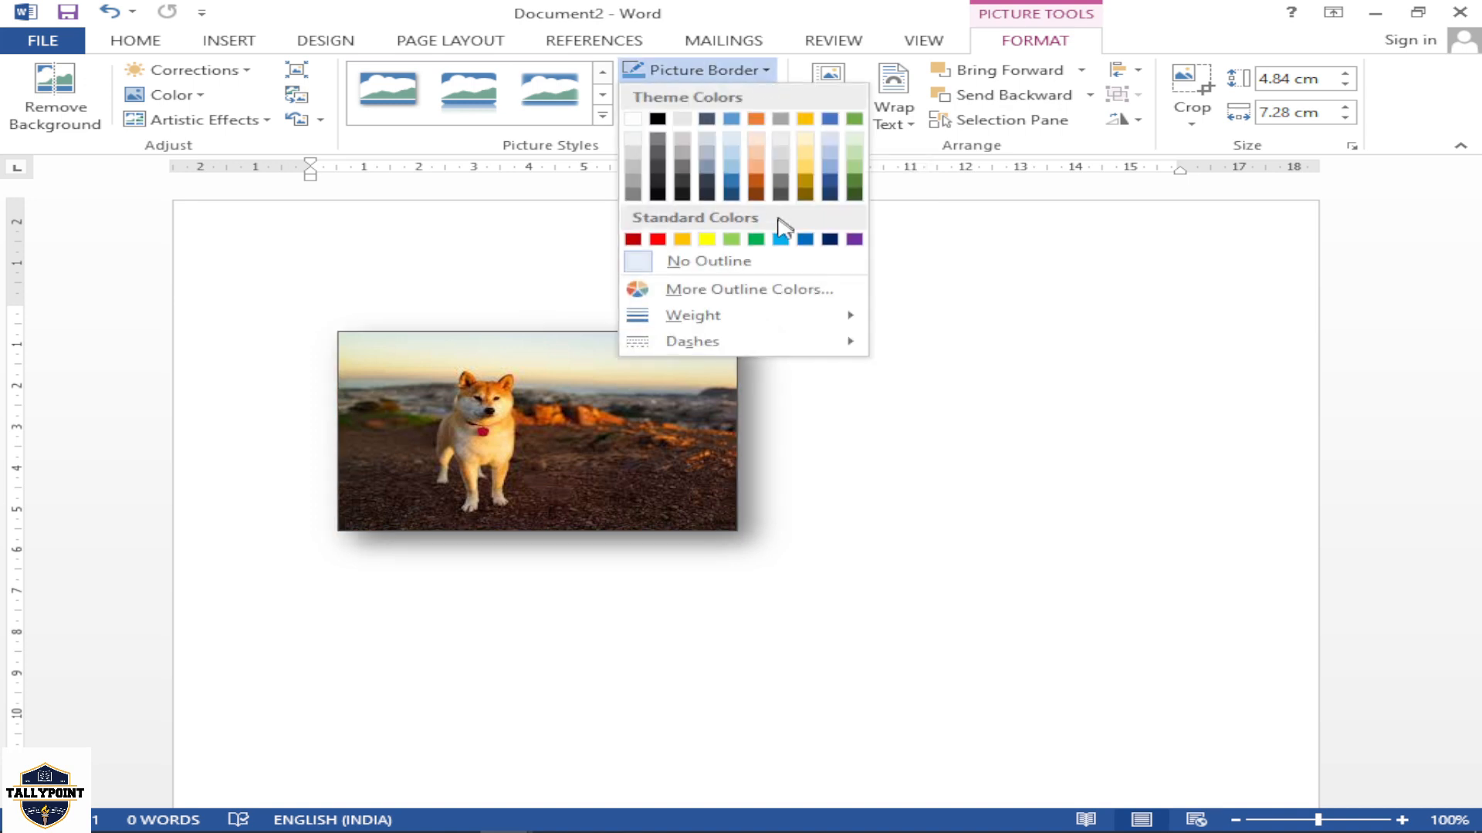
pyautogui.click(781, 240)
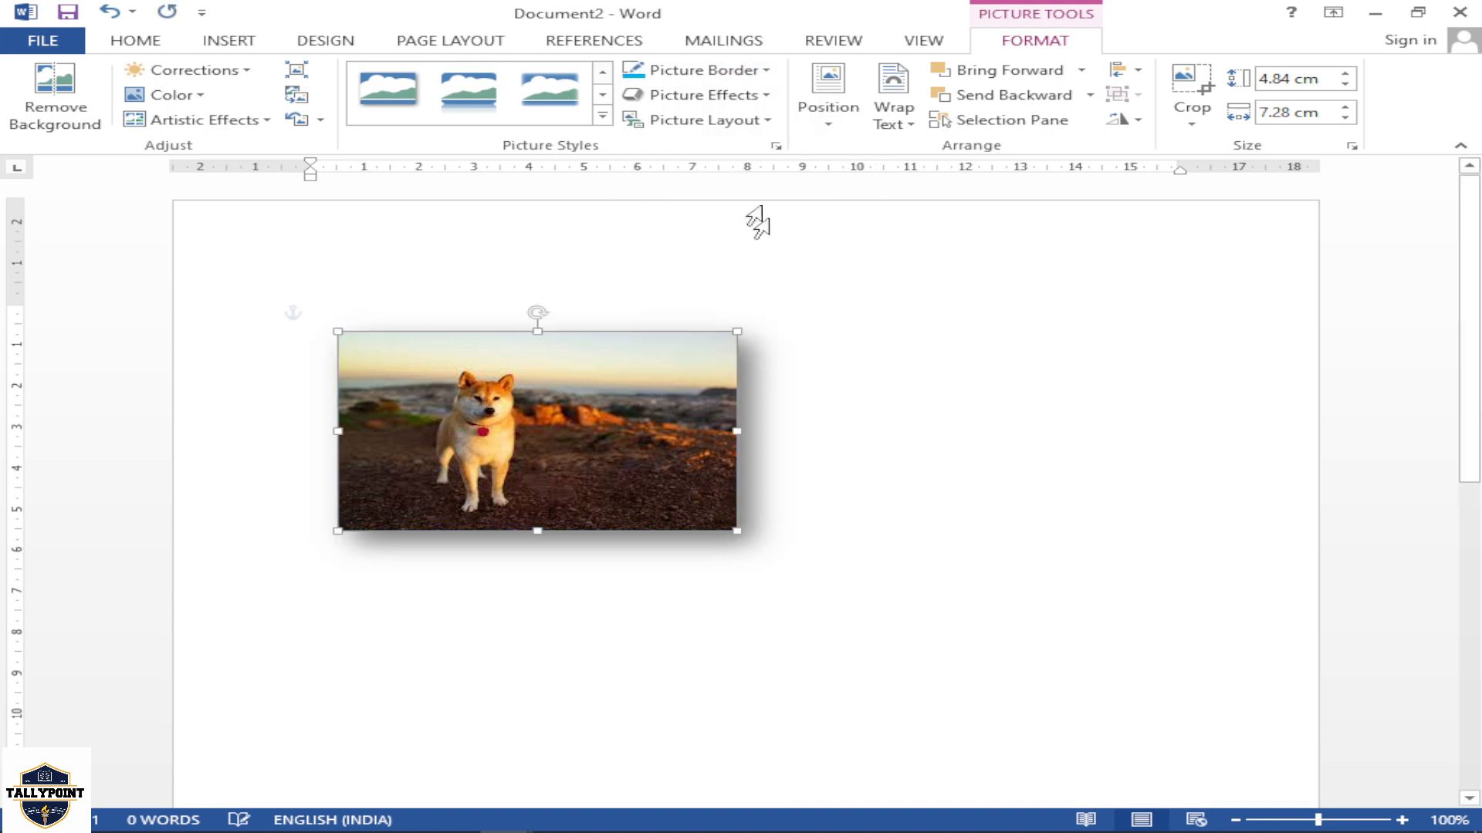
pyautogui.click(718, 73)
pyautogui.moveTo(820, 316)
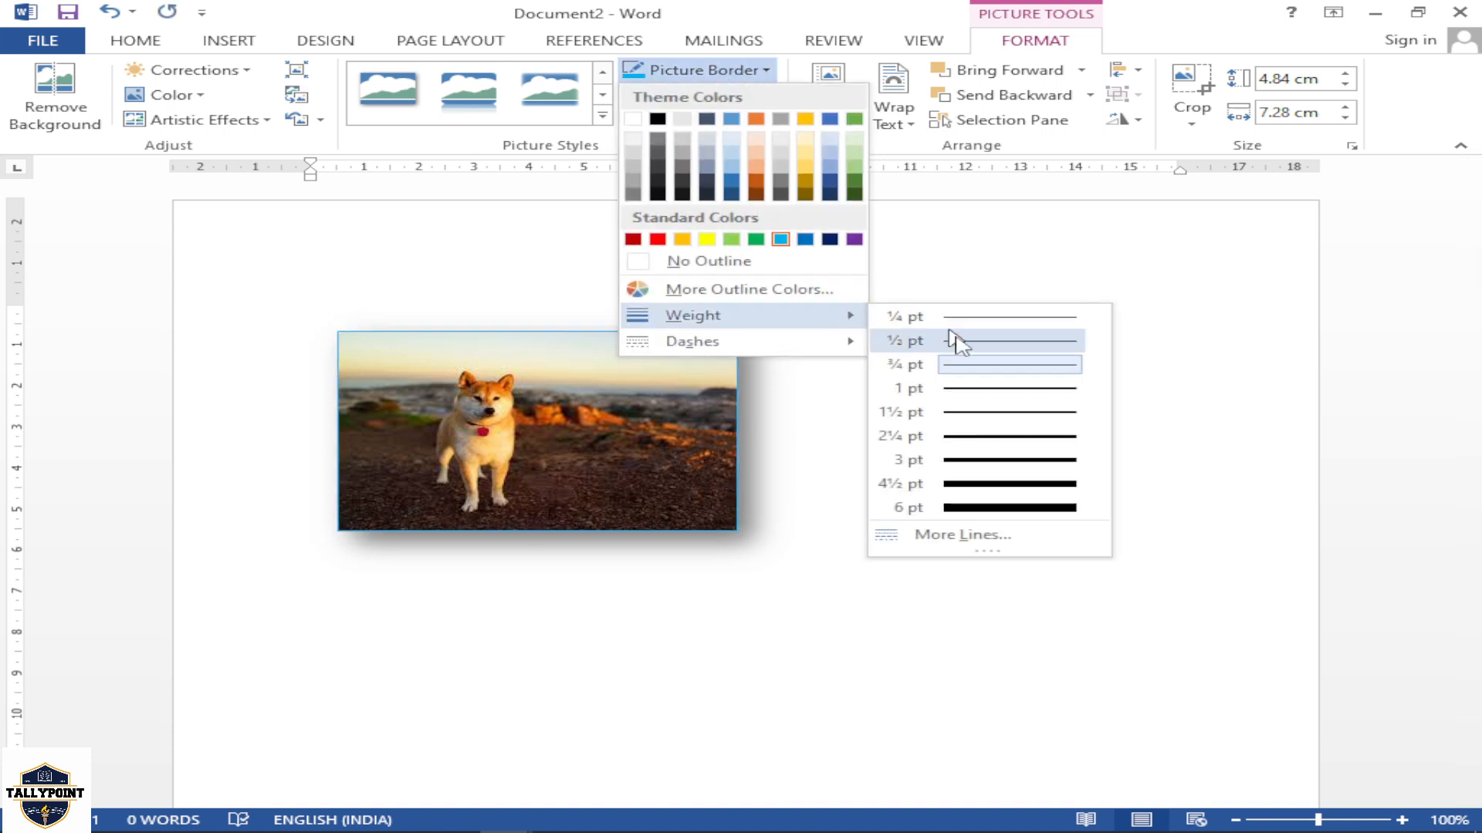
pyautogui.click(1039, 508)
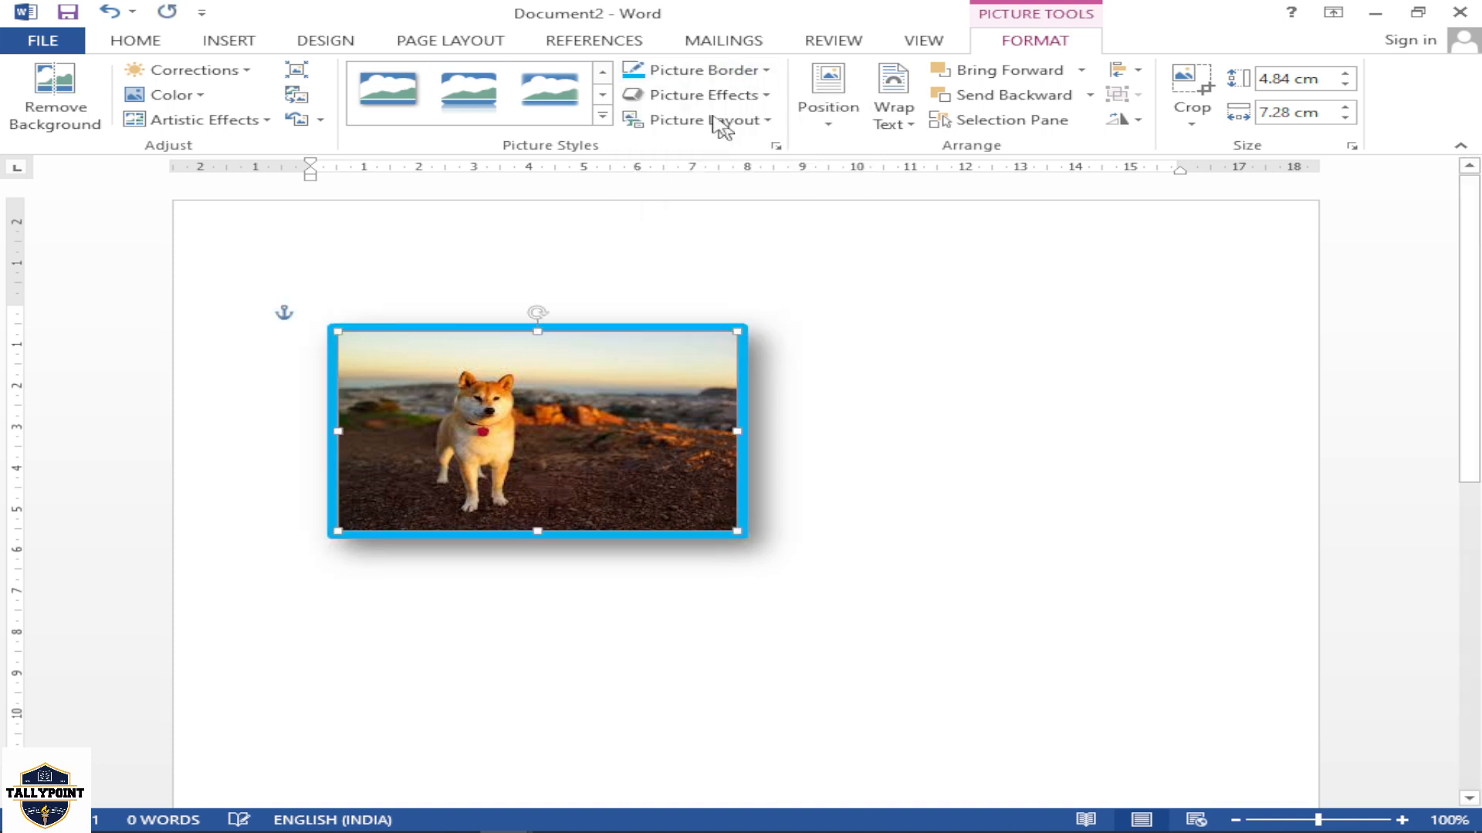
# Add a full-height reflection with a small offset to the dog picture and move the picture slightly higher on the page
pyautogui.click(707, 96)
pyautogui.moveTo(745, 189)
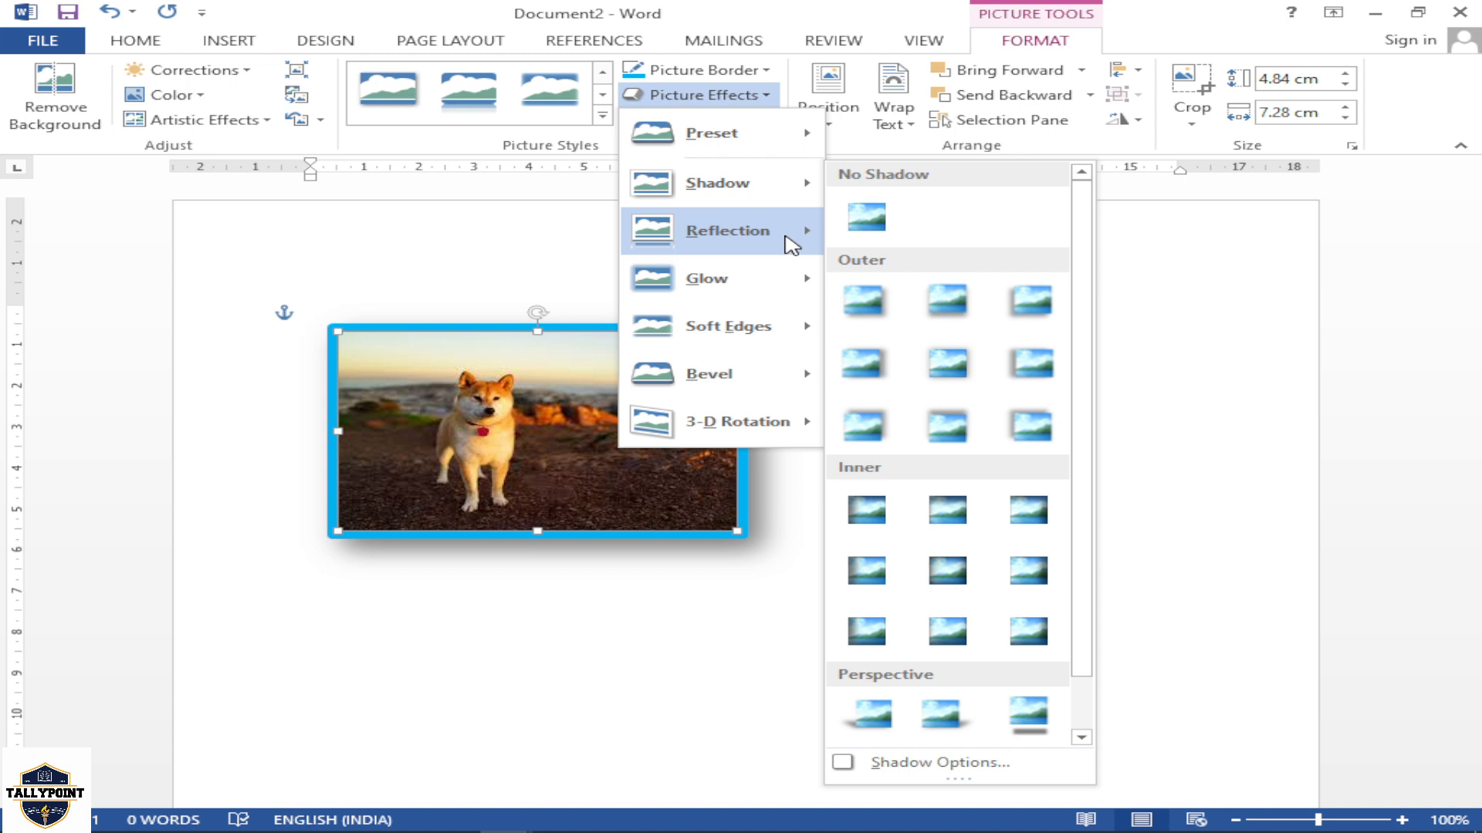
pyautogui.moveTo(795, 244)
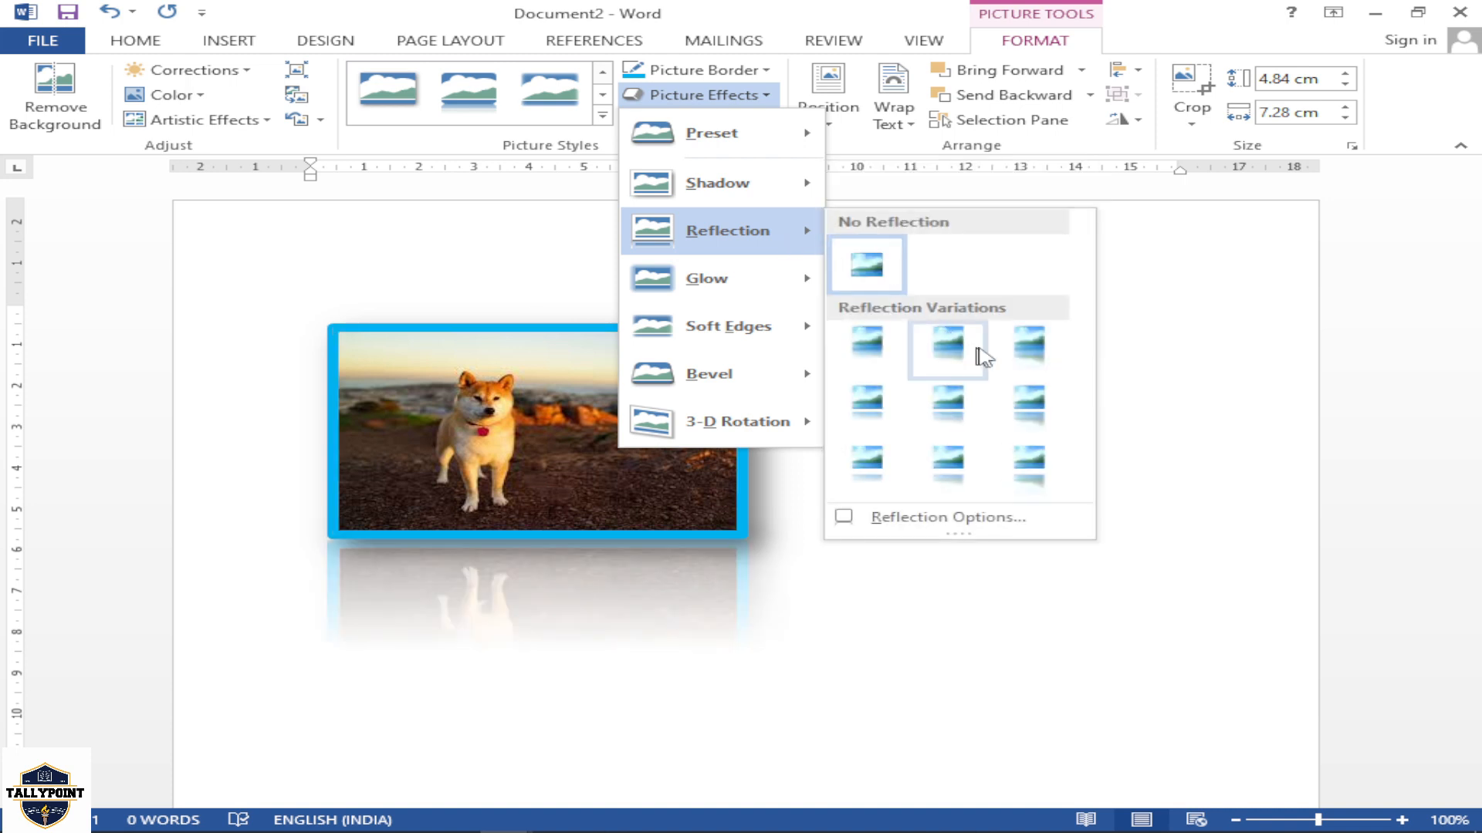
pyautogui.click(1029, 403)
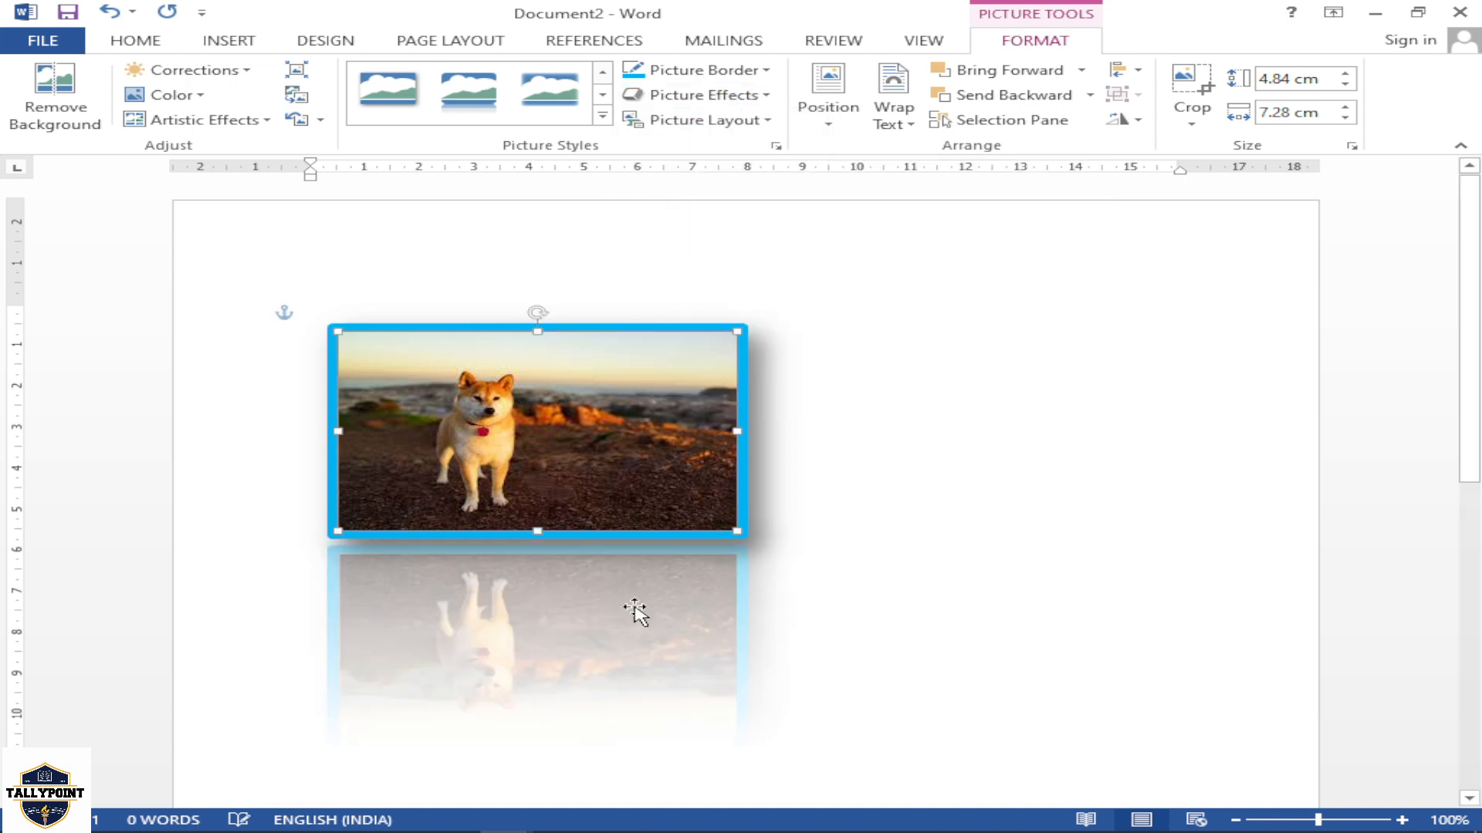
pyautogui.moveTo(598, 477); pyautogui.dragTo(579, 440)
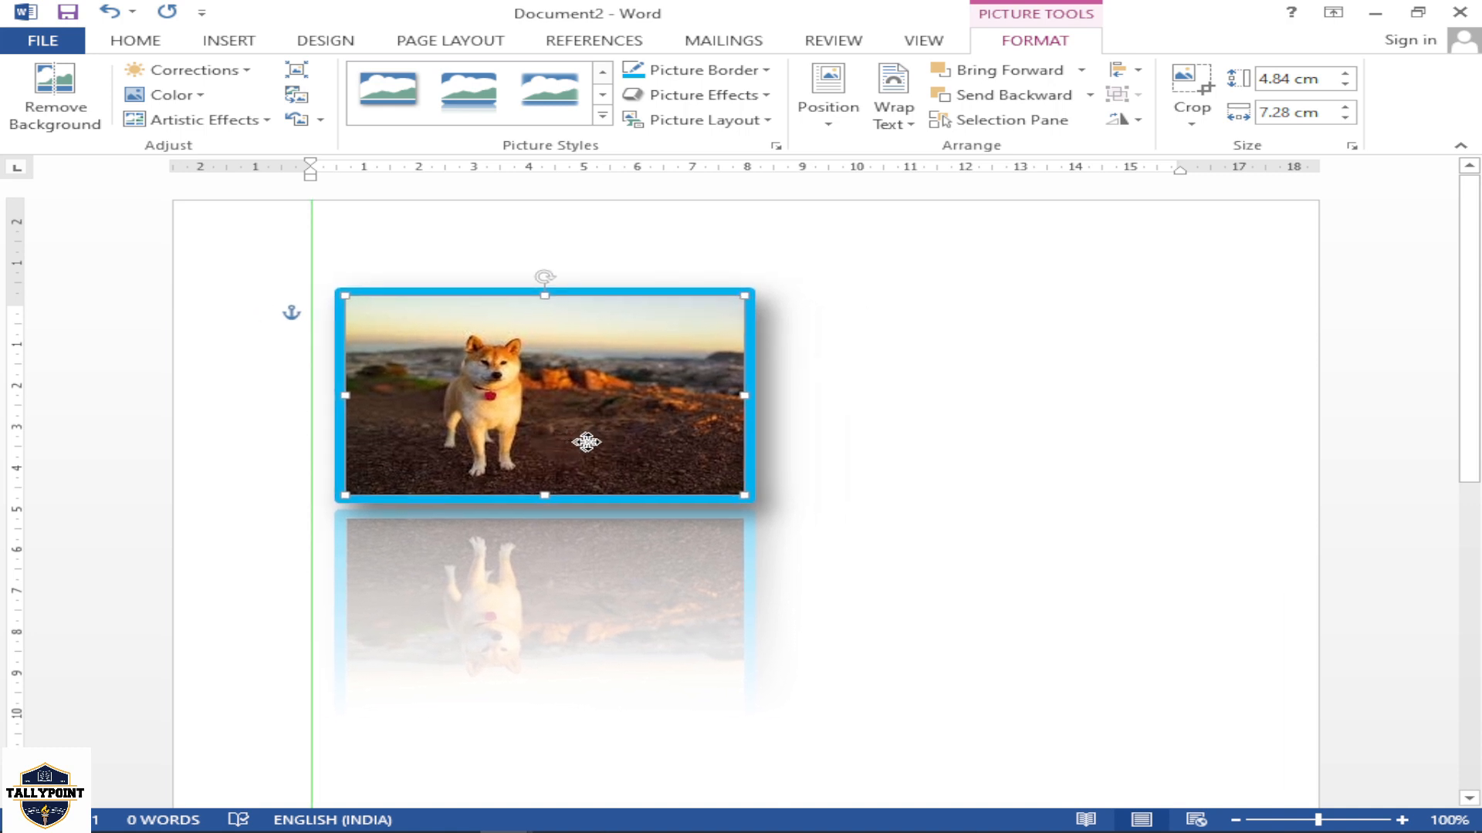
# Apply the "Gray-50%, 8 pt glow, Accent color 3" glow effect to the dog picture
pyautogui.click(733, 95)
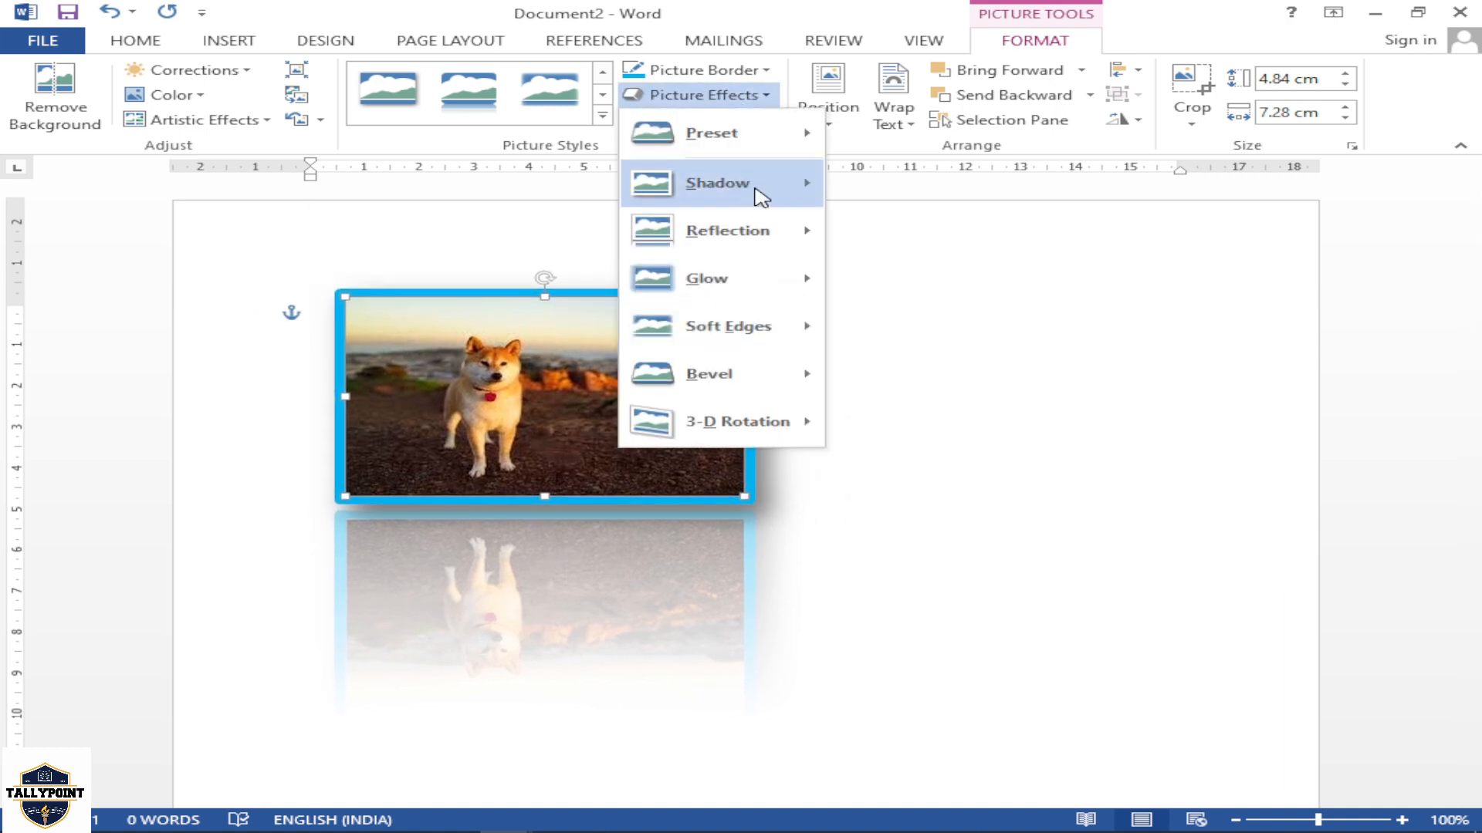
pyautogui.moveTo(780, 280)
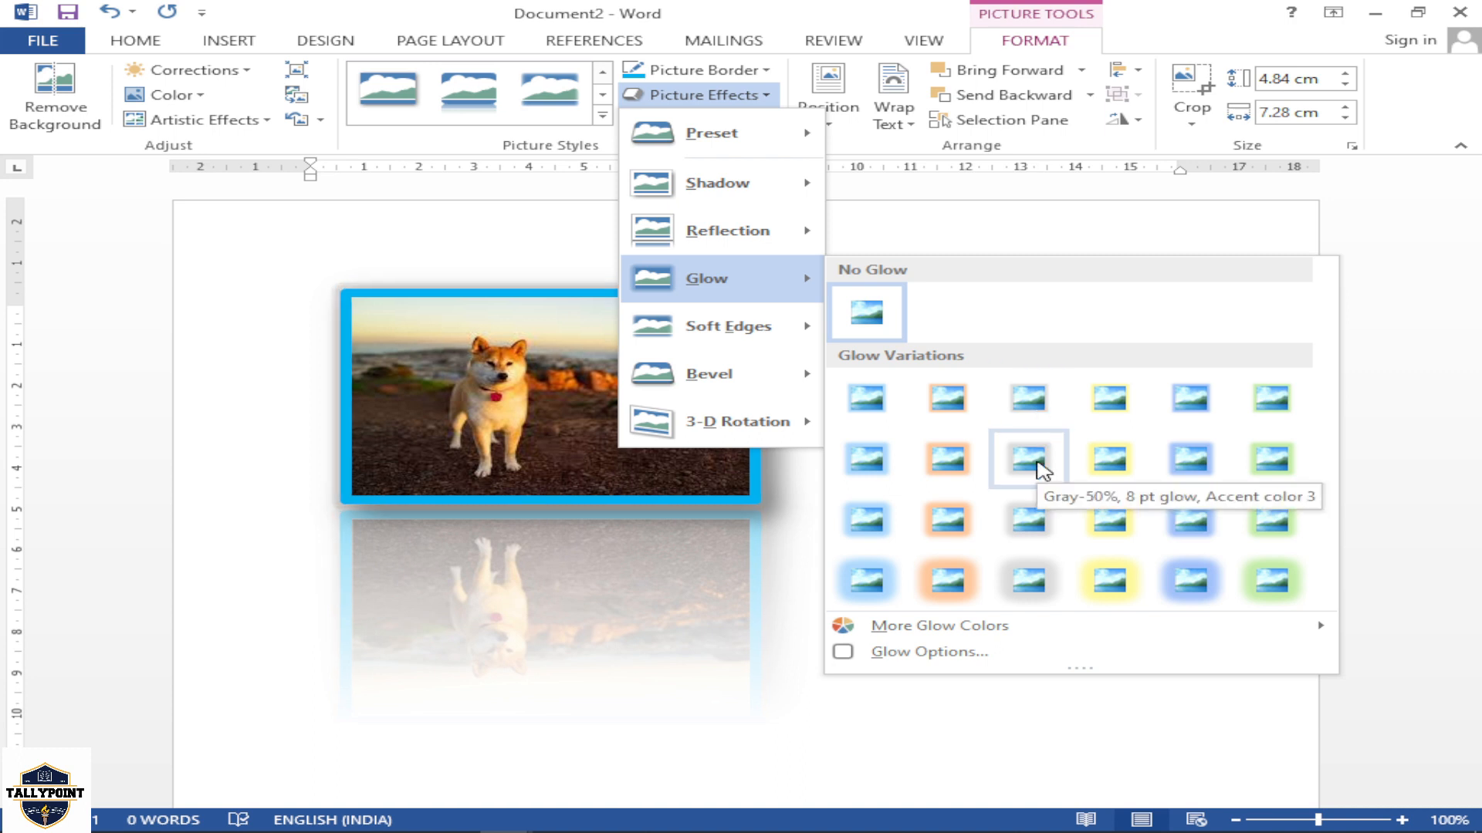
pyautogui.click(1040, 466)
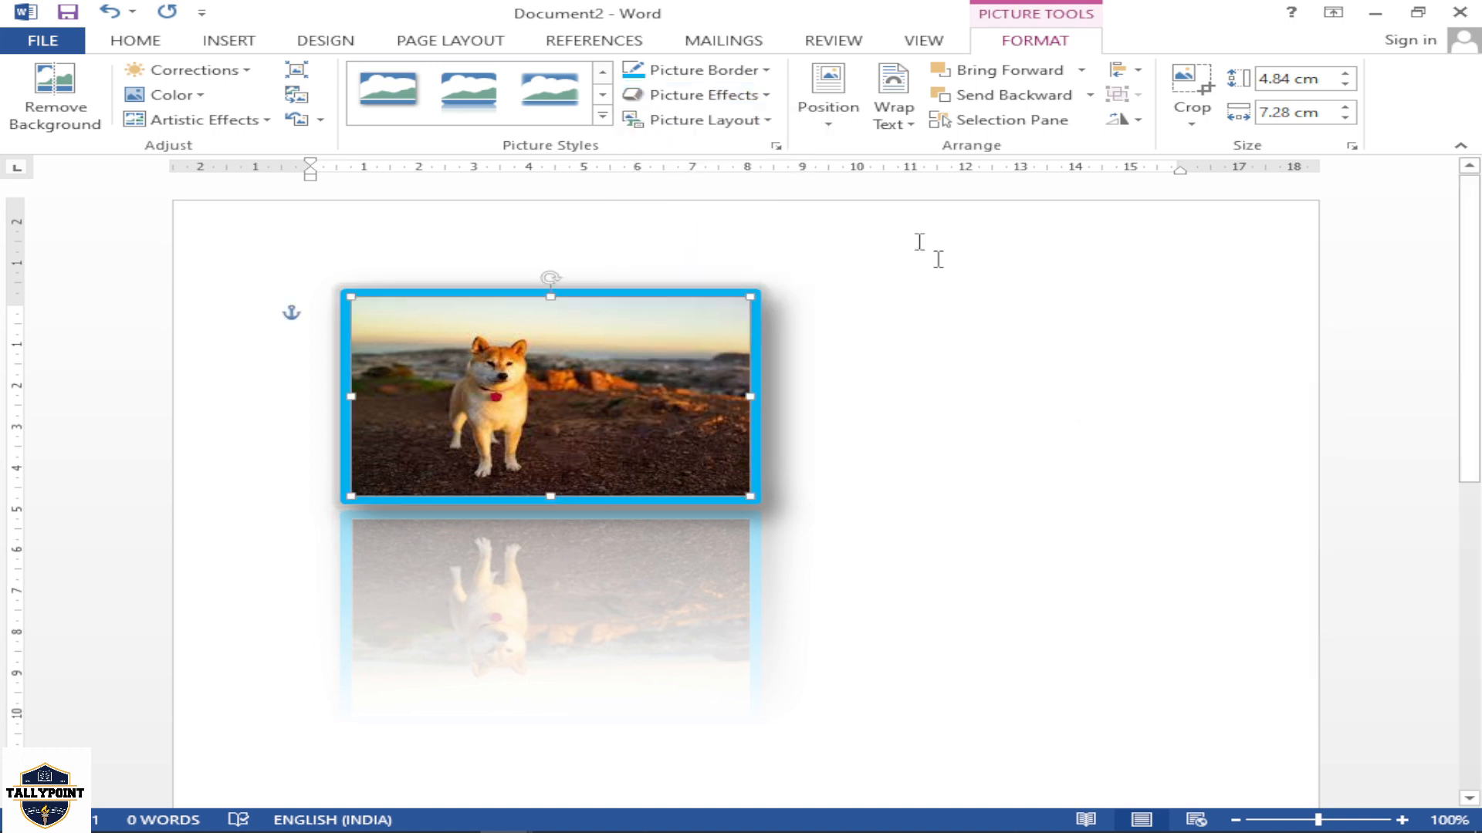
# Try the Isometric Bottom Down 3-D rotation on the dog picture with a move to the left, and undo both changes
pyautogui.click(764, 94)
pyautogui.moveTo(793, 344)
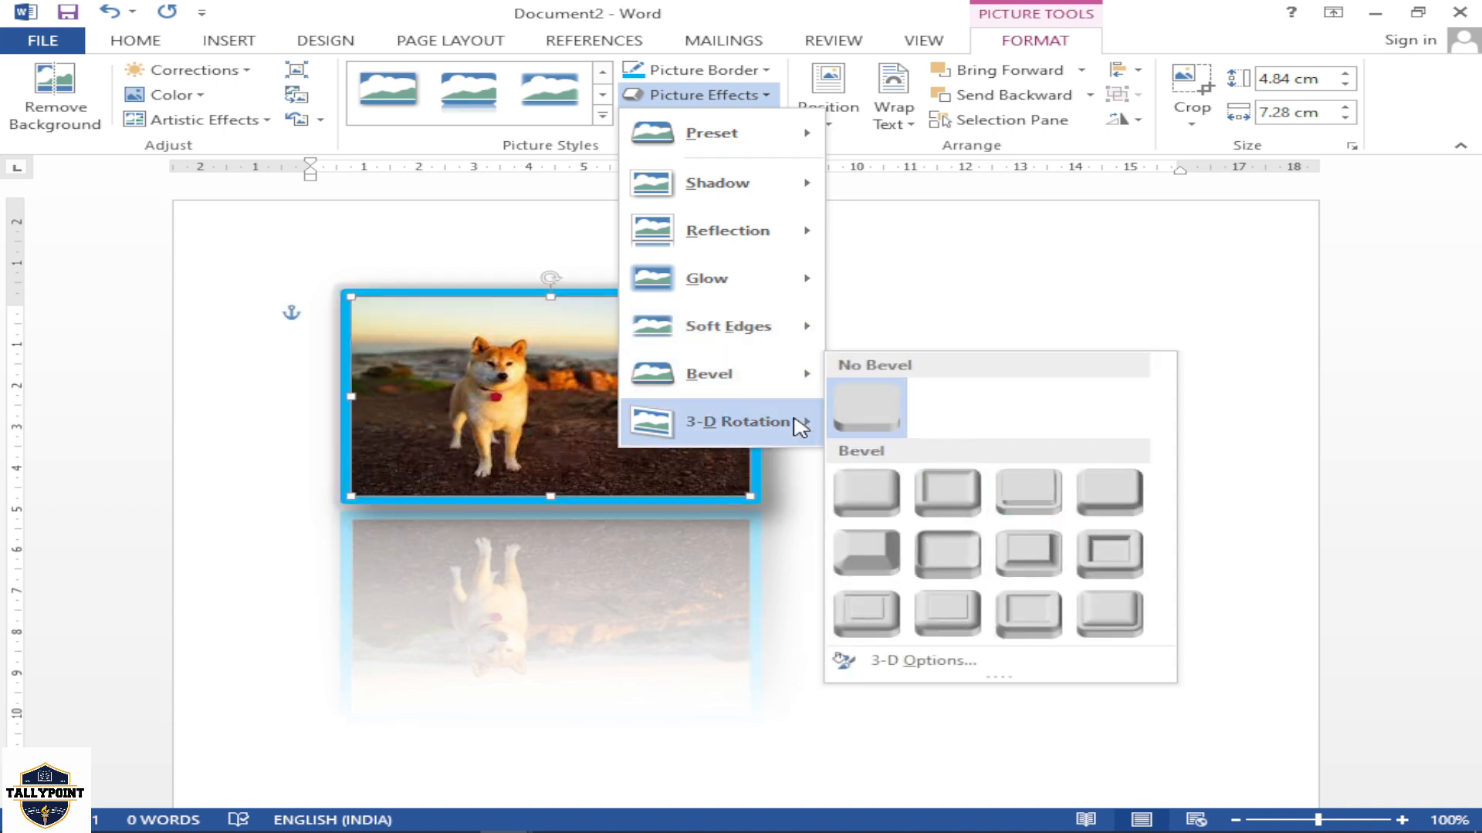
pyautogui.moveTo(800, 426)
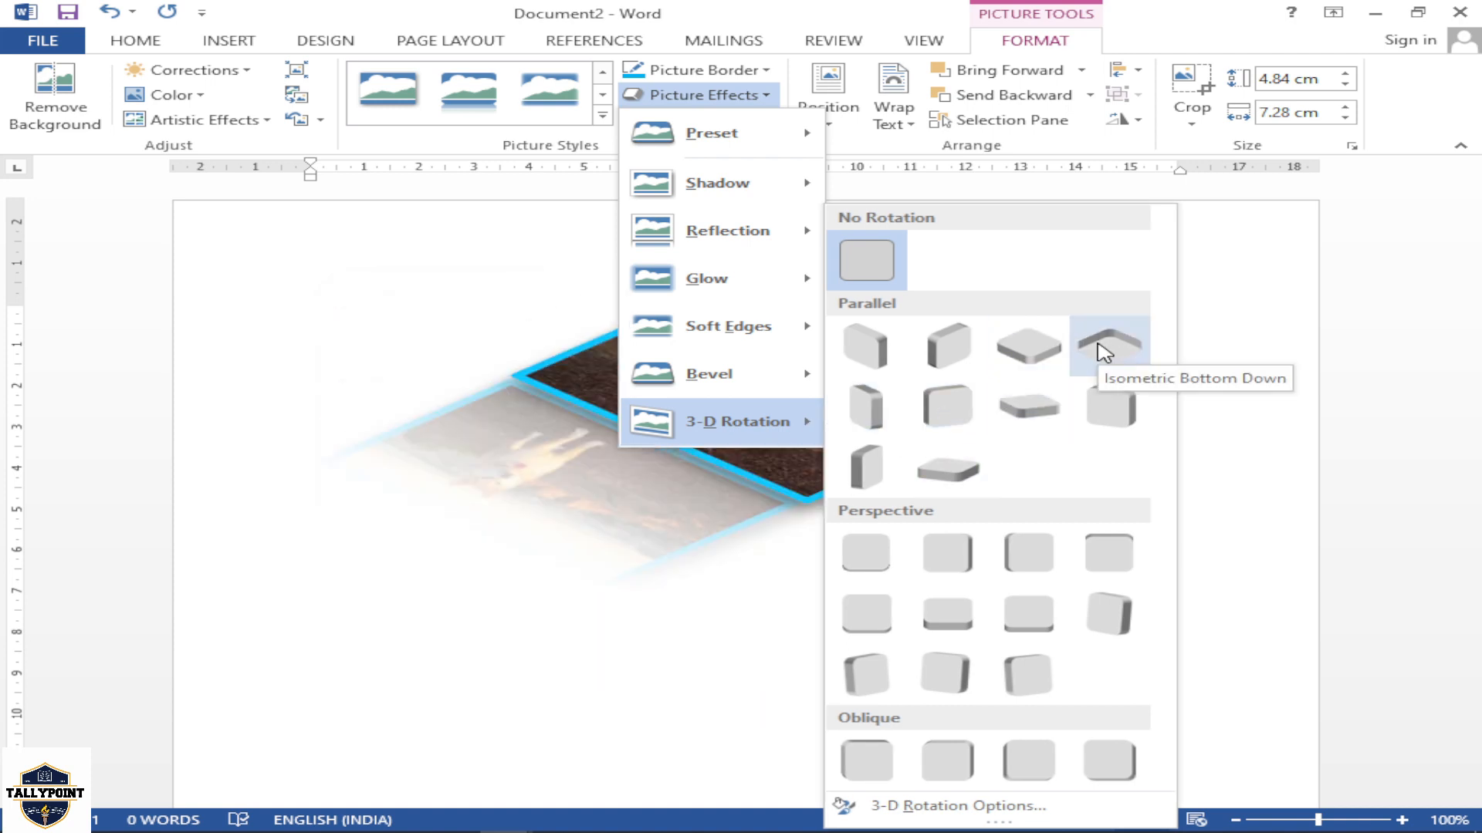
pyautogui.click(1104, 348)
pyautogui.moveTo(895, 446); pyautogui.dragTo(755, 449)
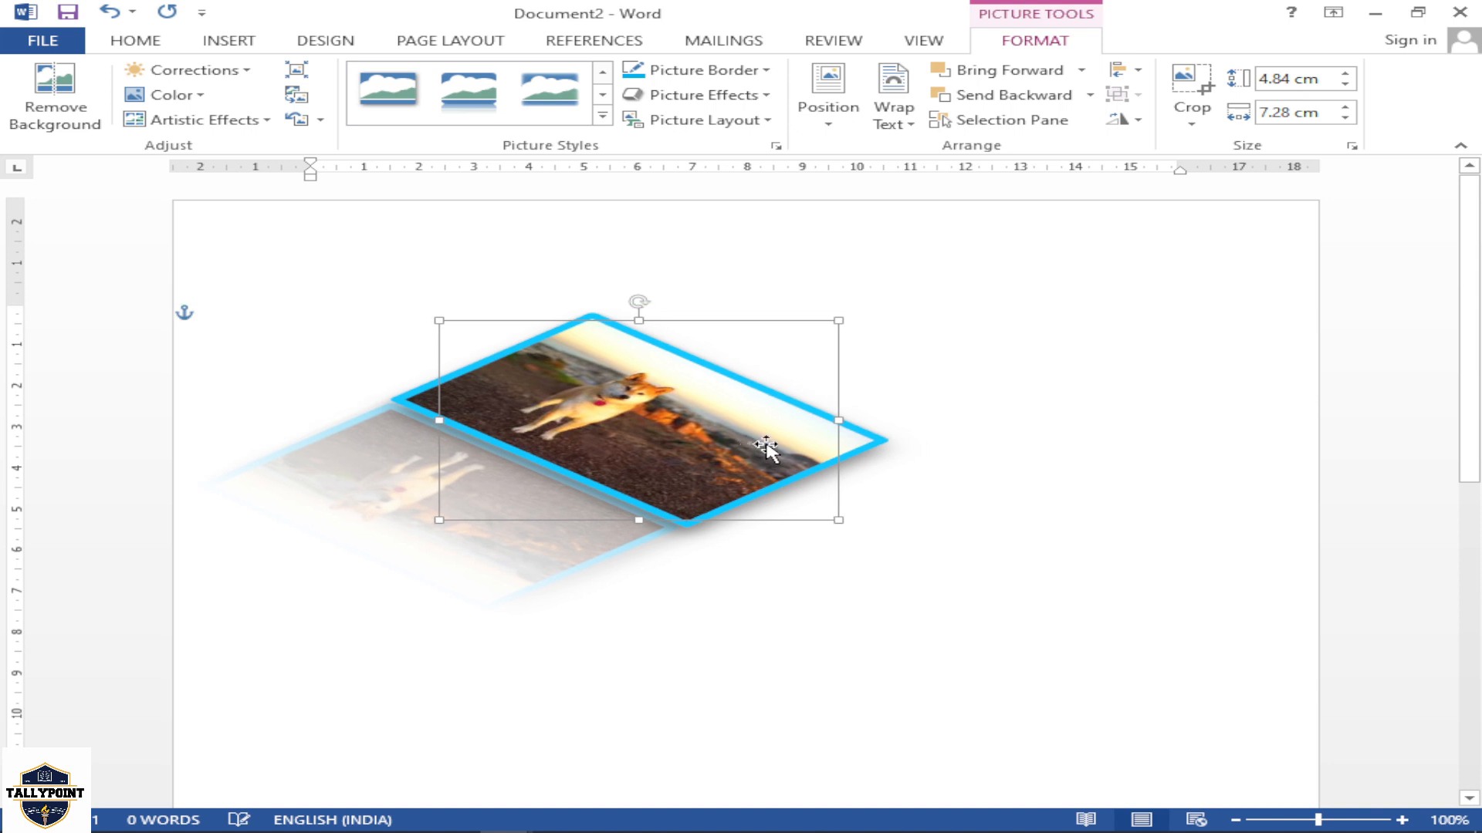
pyautogui.hotkey('ctrl', 'z')
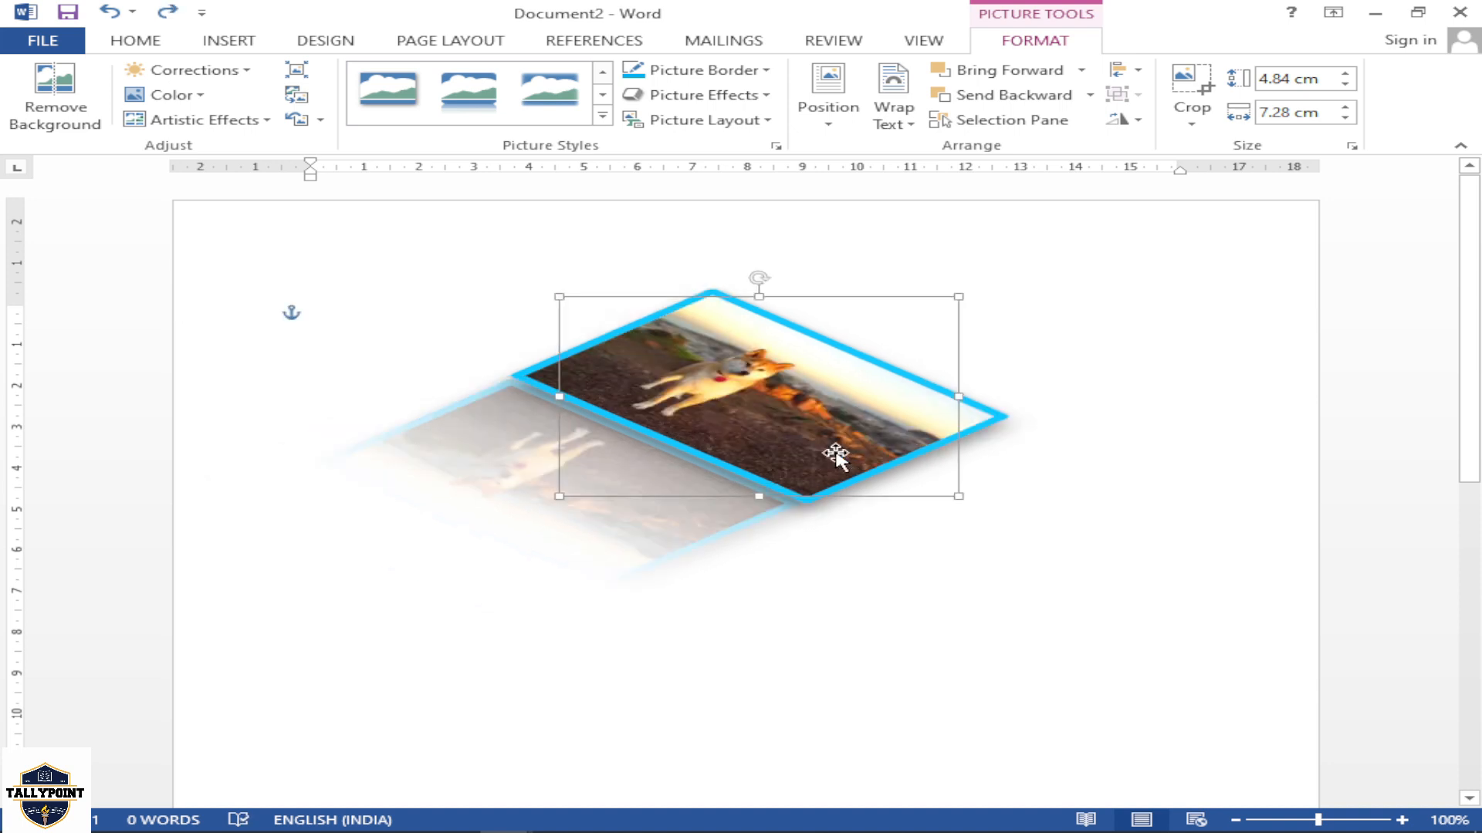
pyautogui.hotkey('ctrl', 'z')
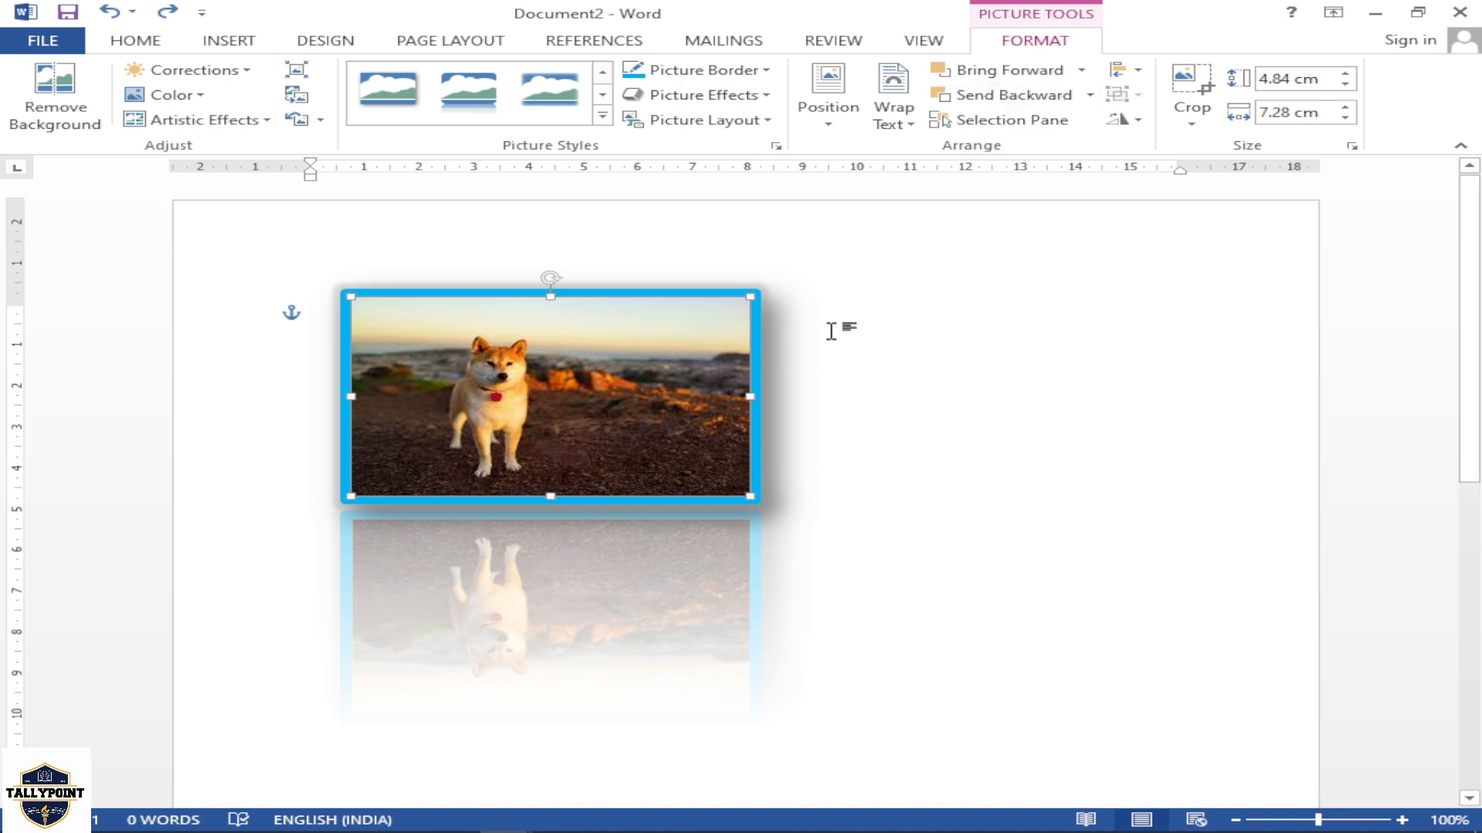
# Insert the picture Unknown3 from the SAMPLE PICS folder into the document beside the dog picture
pyautogui.click(849, 309)
pyautogui.click(232, 41)
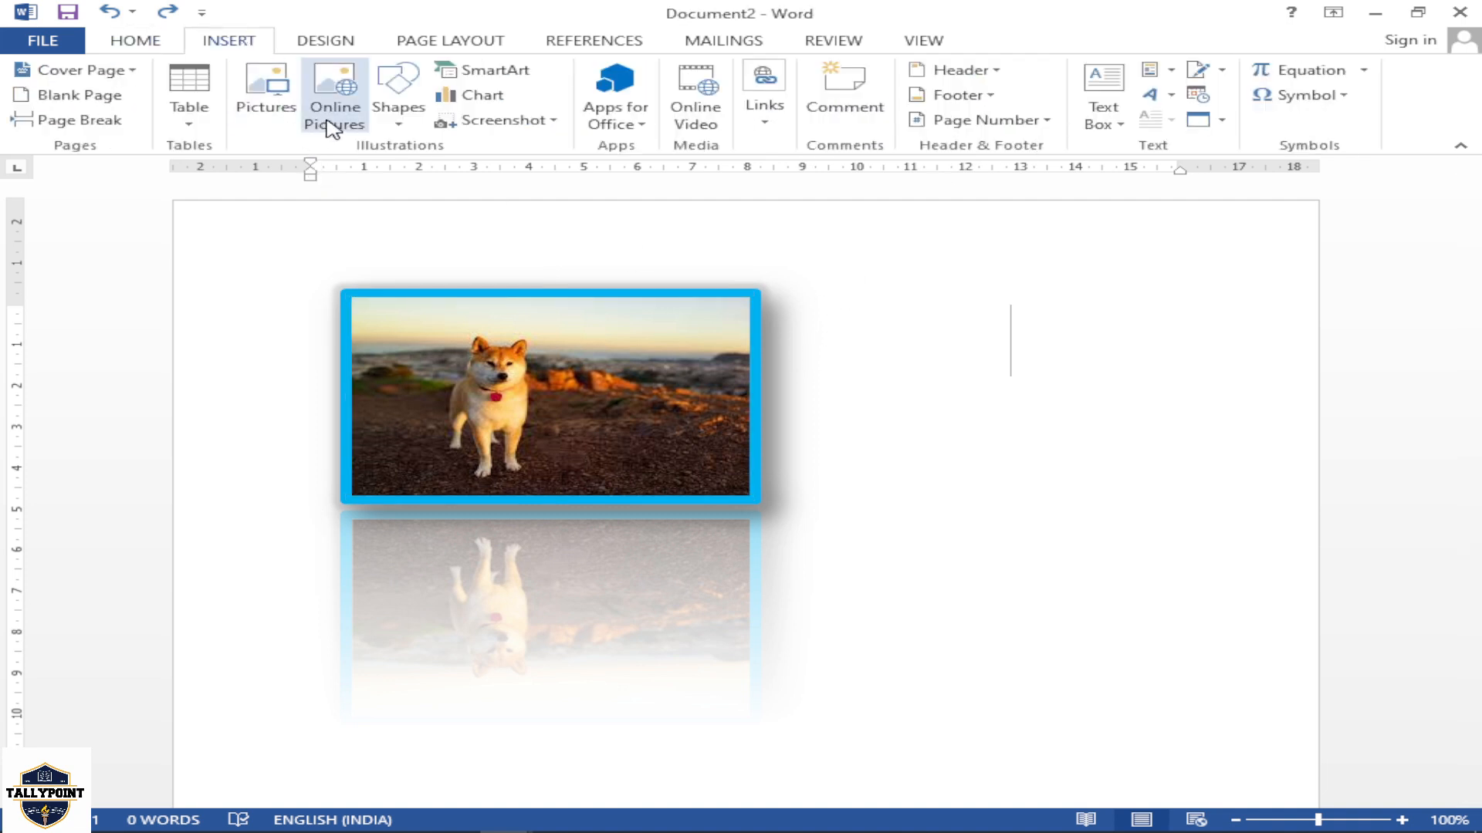
pyautogui.click(265, 99)
pyautogui.scroll(-8, 640, 420)
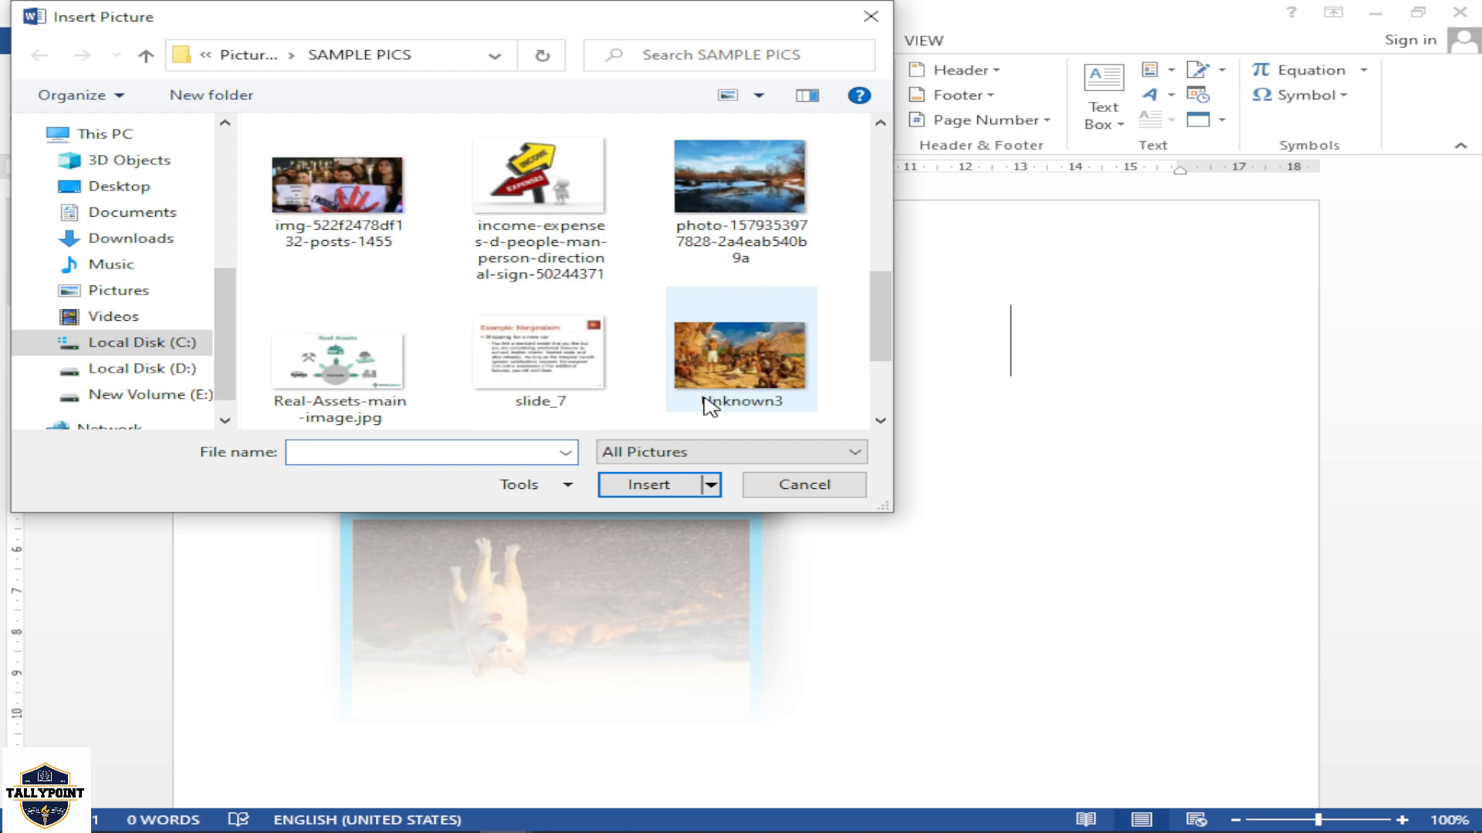
pyautogui.click(740, 254)
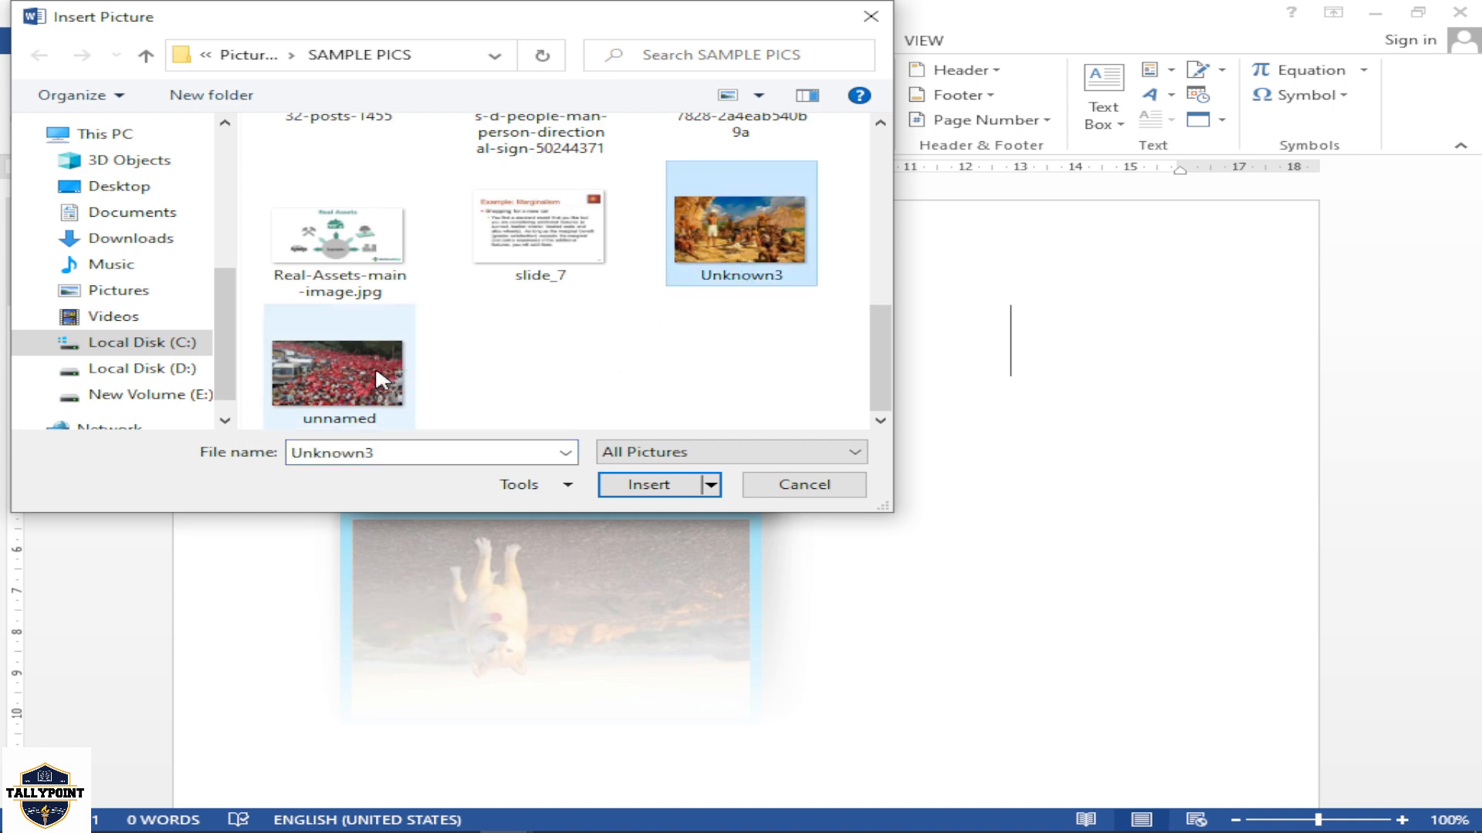
pyautogui.click(658, 485)
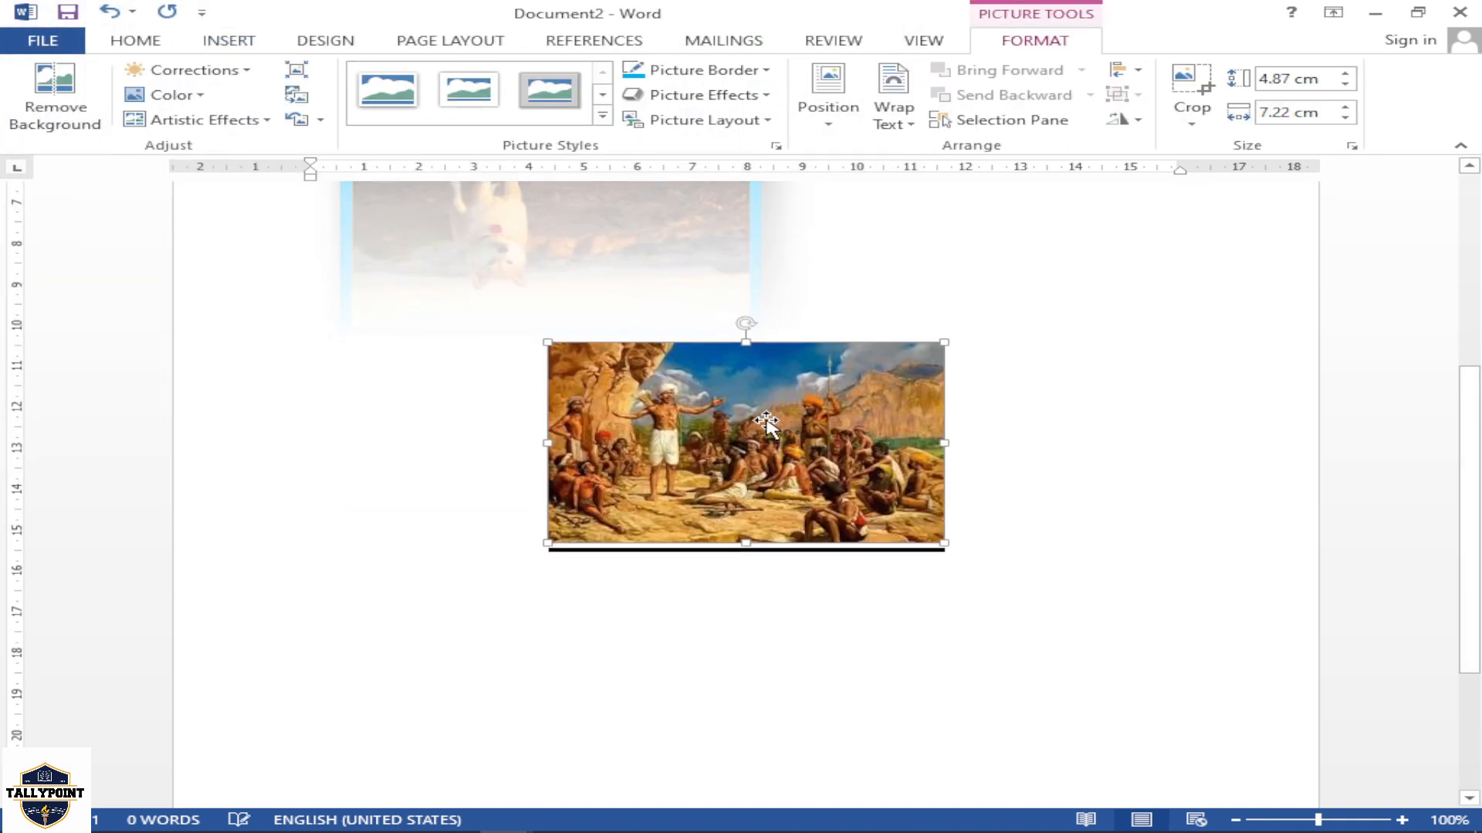
# Position the Unknown3 picture at the top center with text wrapping and move it so it partly overlaps the dog picture
pyautogui.click(828, 108)
pyautogui.click(927, 276)
pyautogui.moveTo(812, 306); pyautogui.dragTo(866, 358)
pyautogui.scroll(3, 887, 378)
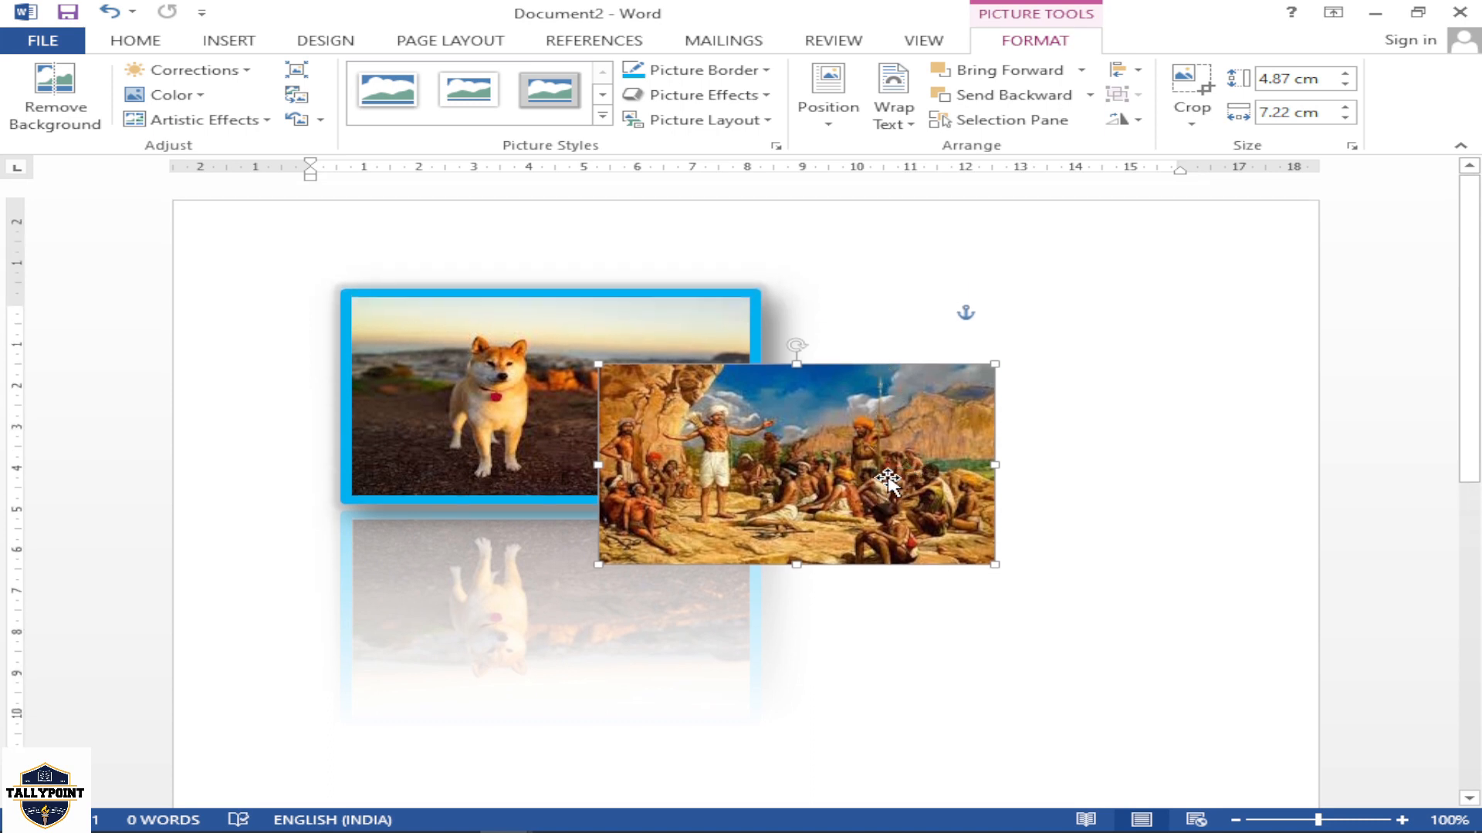
# Send the Unknown3 picture backward behind the dog picture, and bring it forward again after shifting it up and to the right
pyautogui.click(1031, 104)
pyautogui.moveTo(932, 411); pyautogui.dragTo(1043, 316)
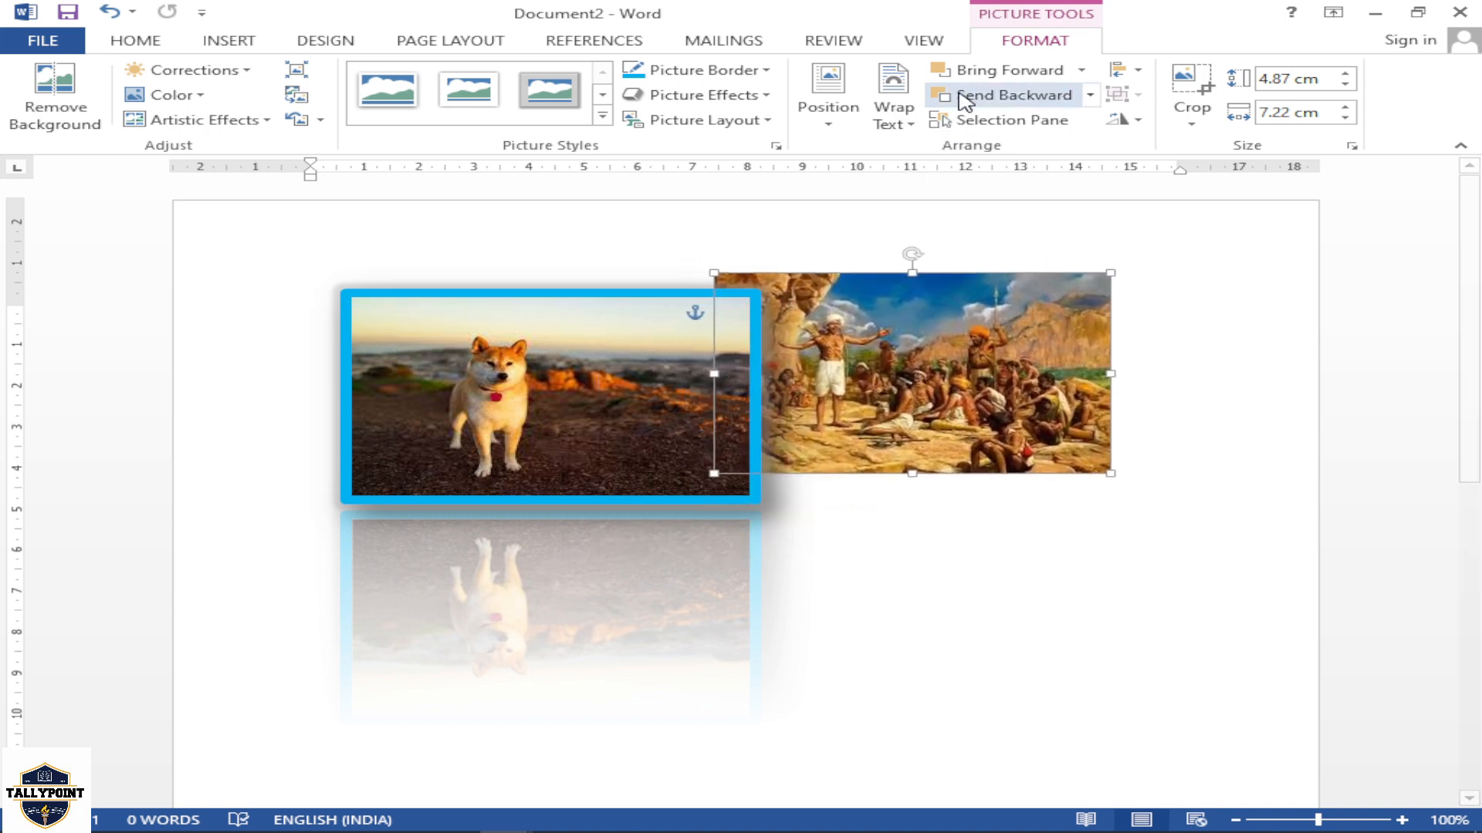
pyautogui.click(1000, 71)
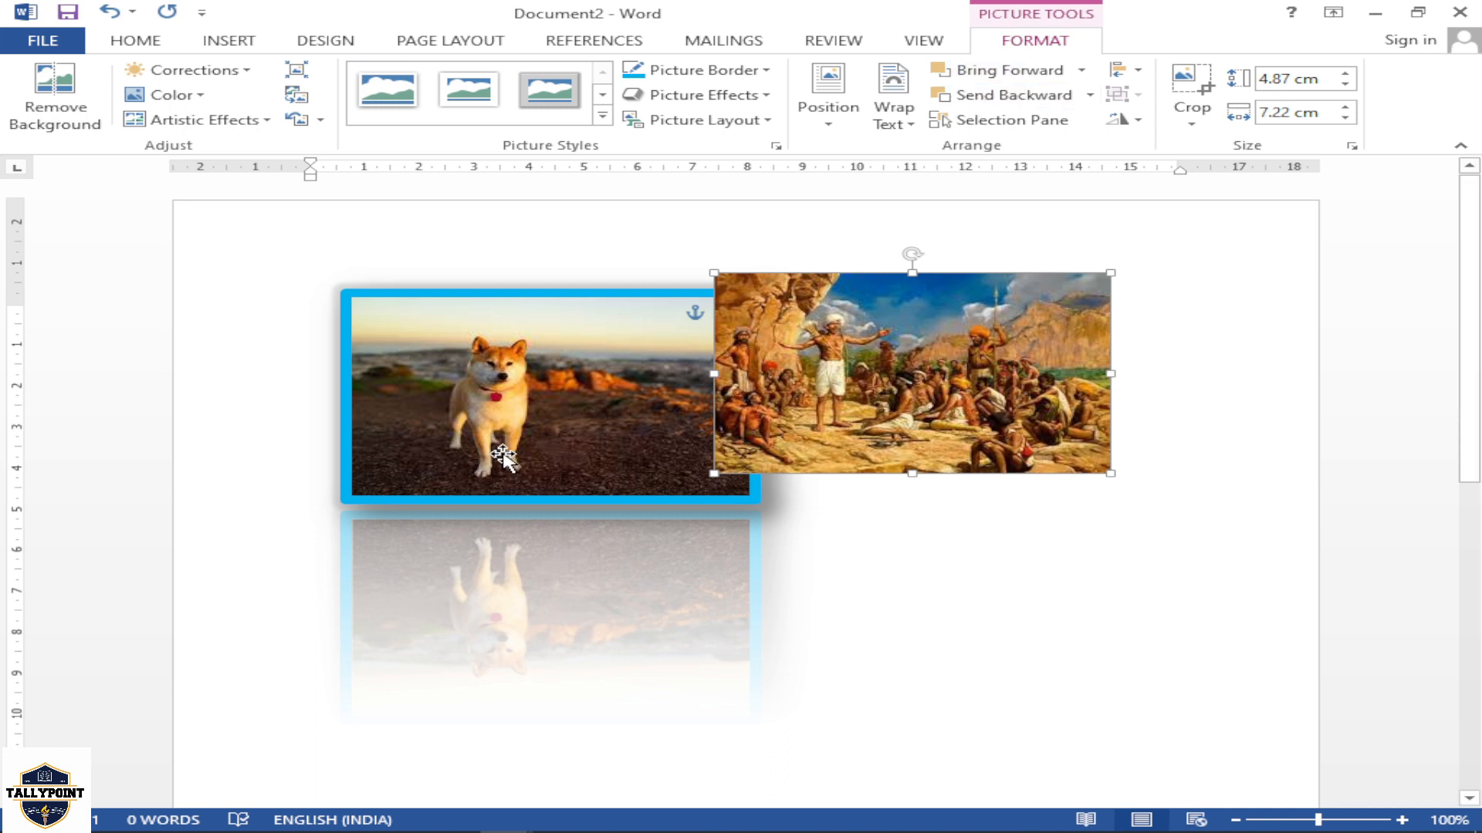
# Delete the dog picture and move the Unknown3 picture into its place on the left side of the page
pyautogui.click(528, 385)
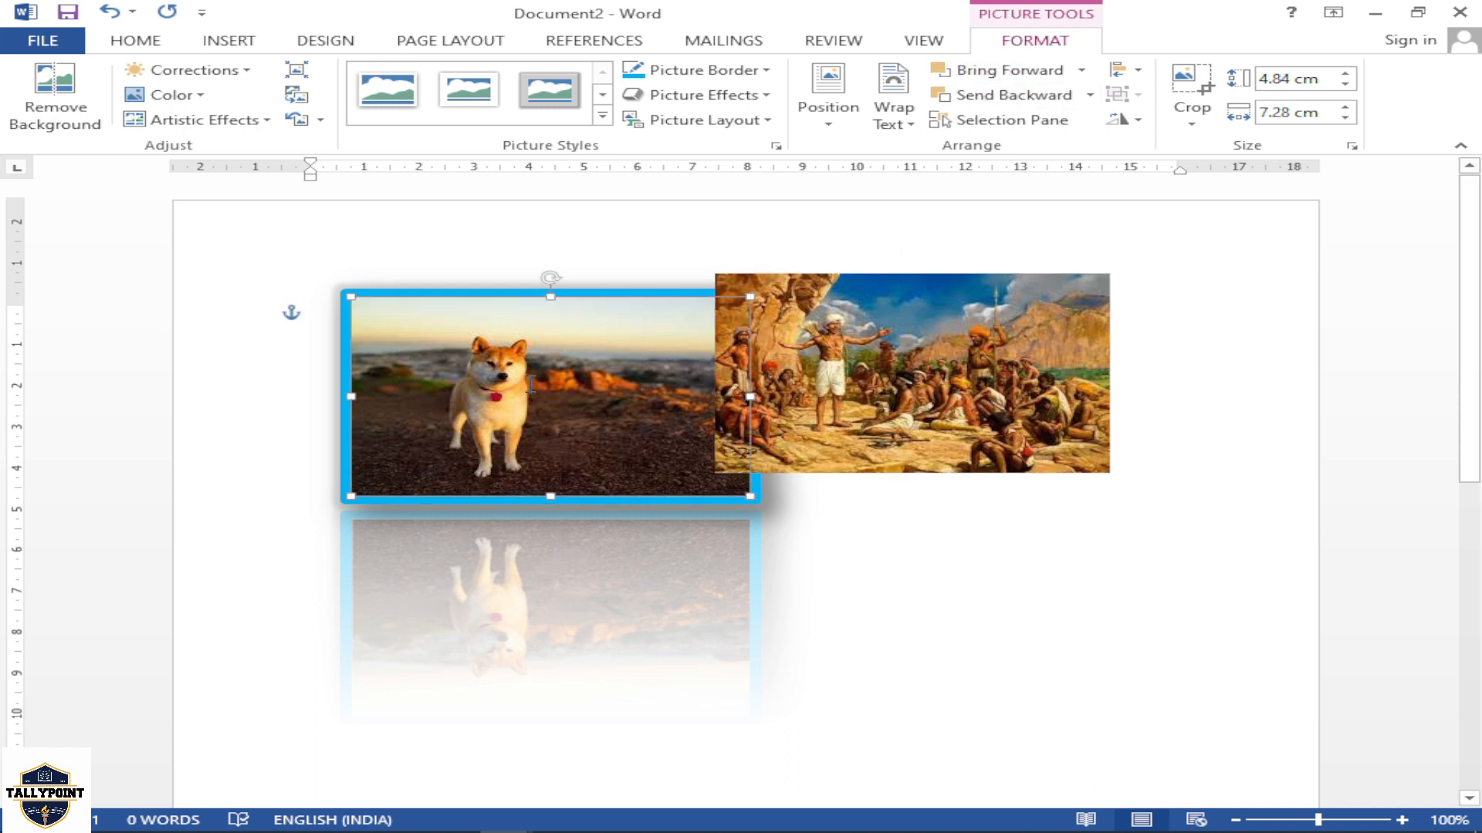
pyautogui.press('Delete')
pyautogui.moveTo(727, 415); pyautogui.dragTo(519, 433)
pyautogui.moveTo(669, 395); pyautogui.dragTo(585, 427)
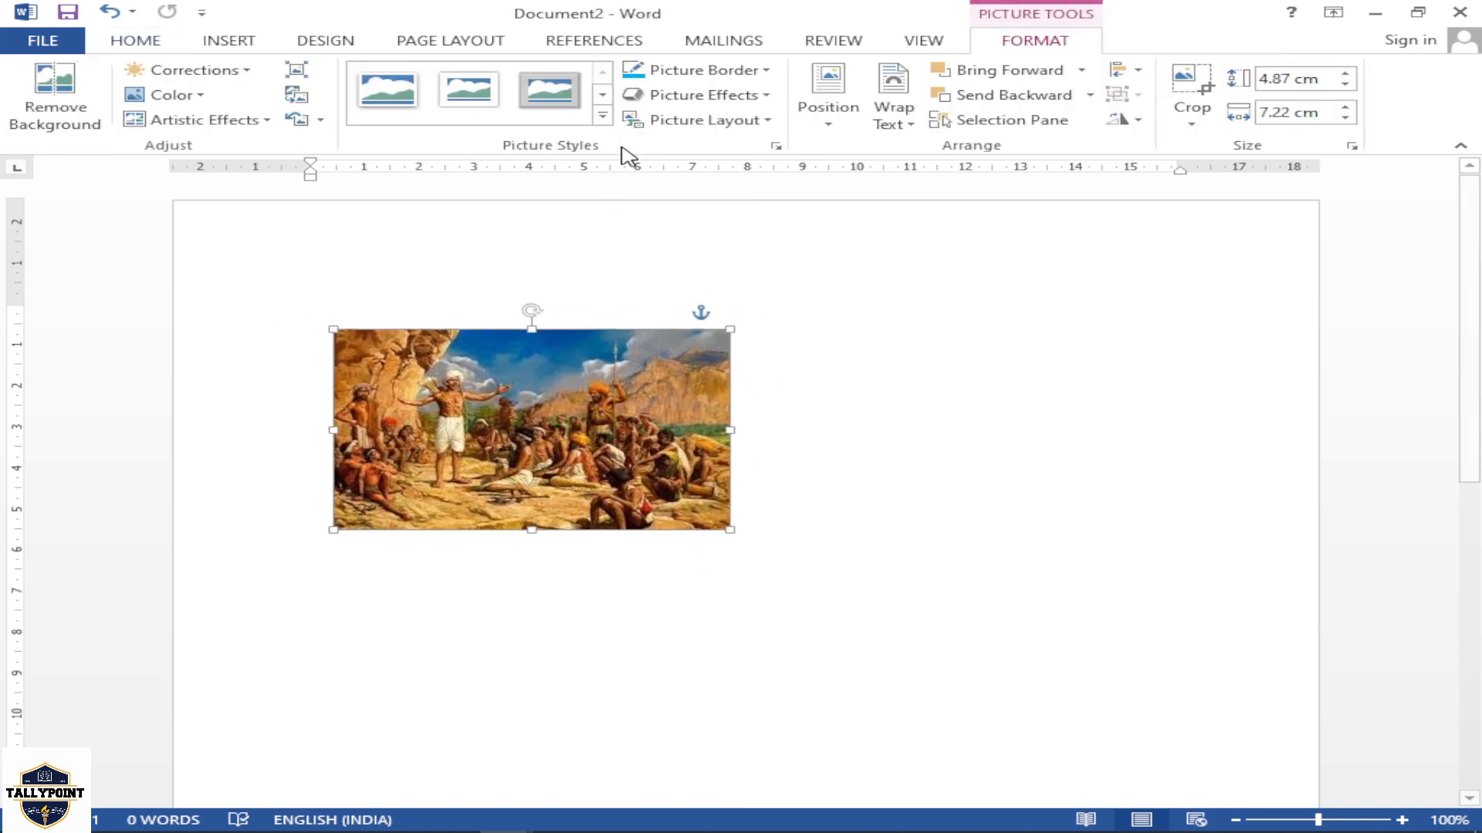
# Apply the tilted perspective style with a white frame to the Unknown3 picture and color its border purple
pyautogui.click(602, 116)
pyautogui.click(651, 267)
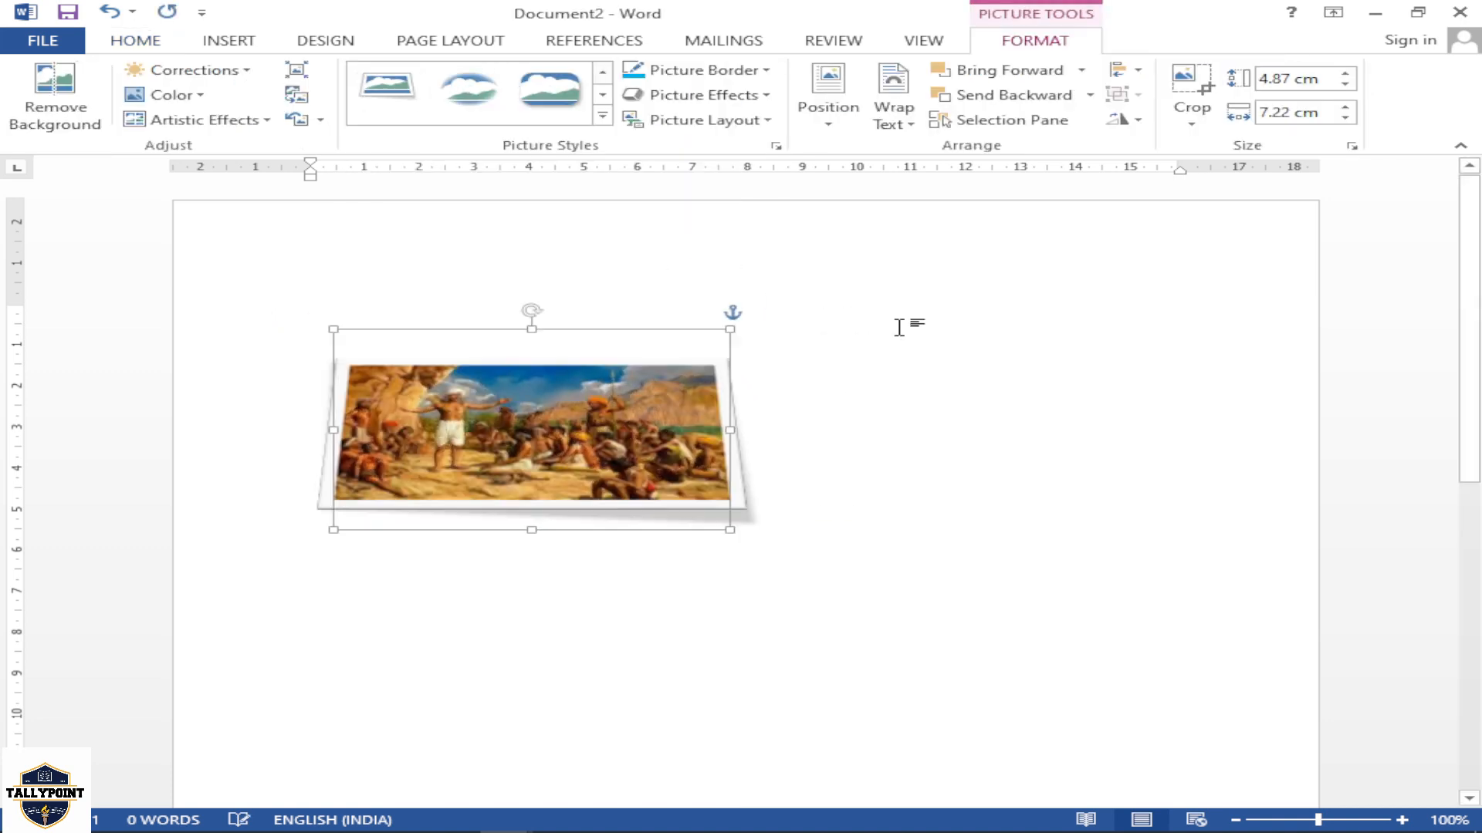
pyautogui.click(765, 71)
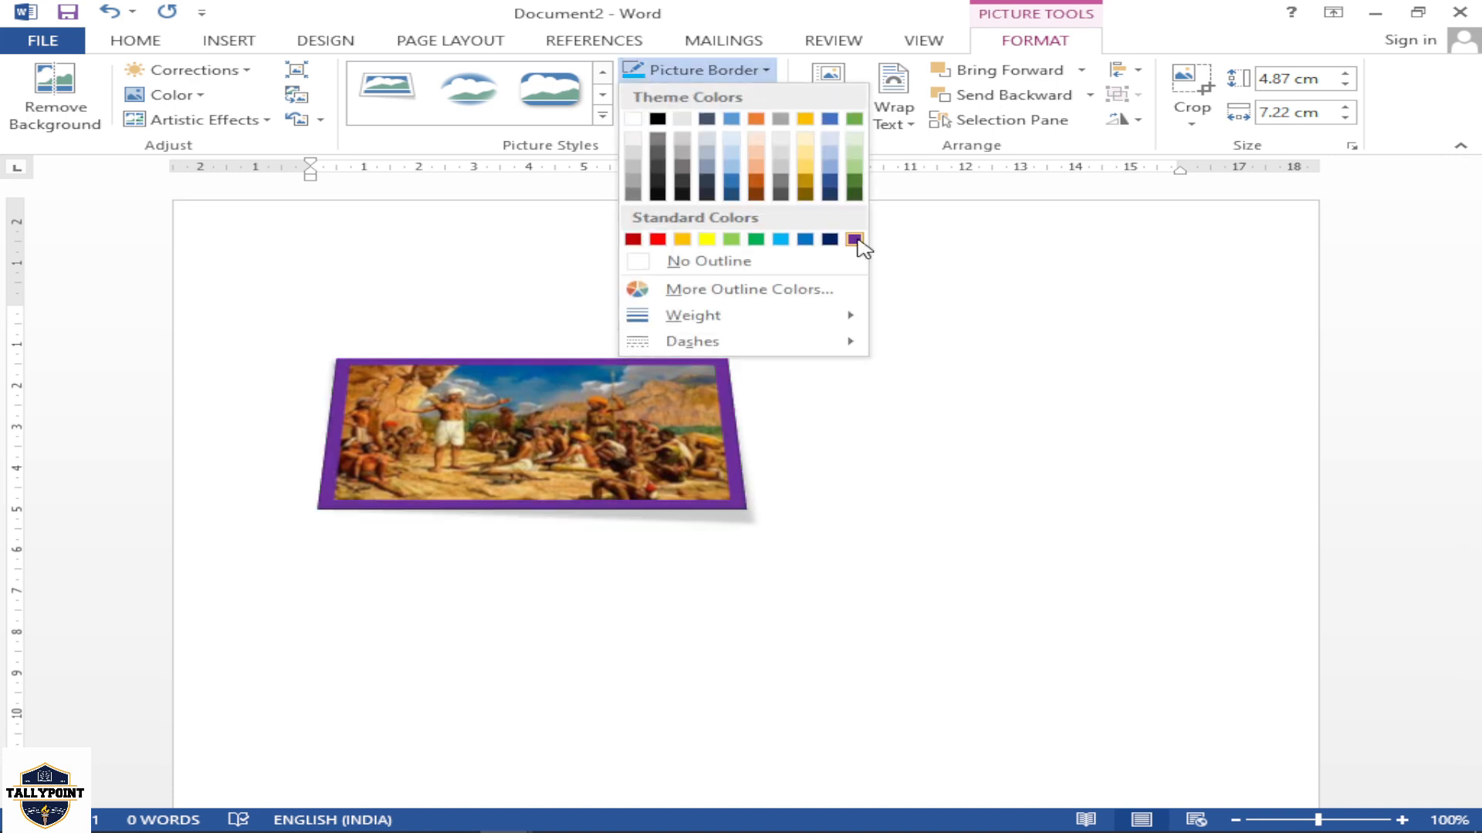
pyautogui.click(854, 239)
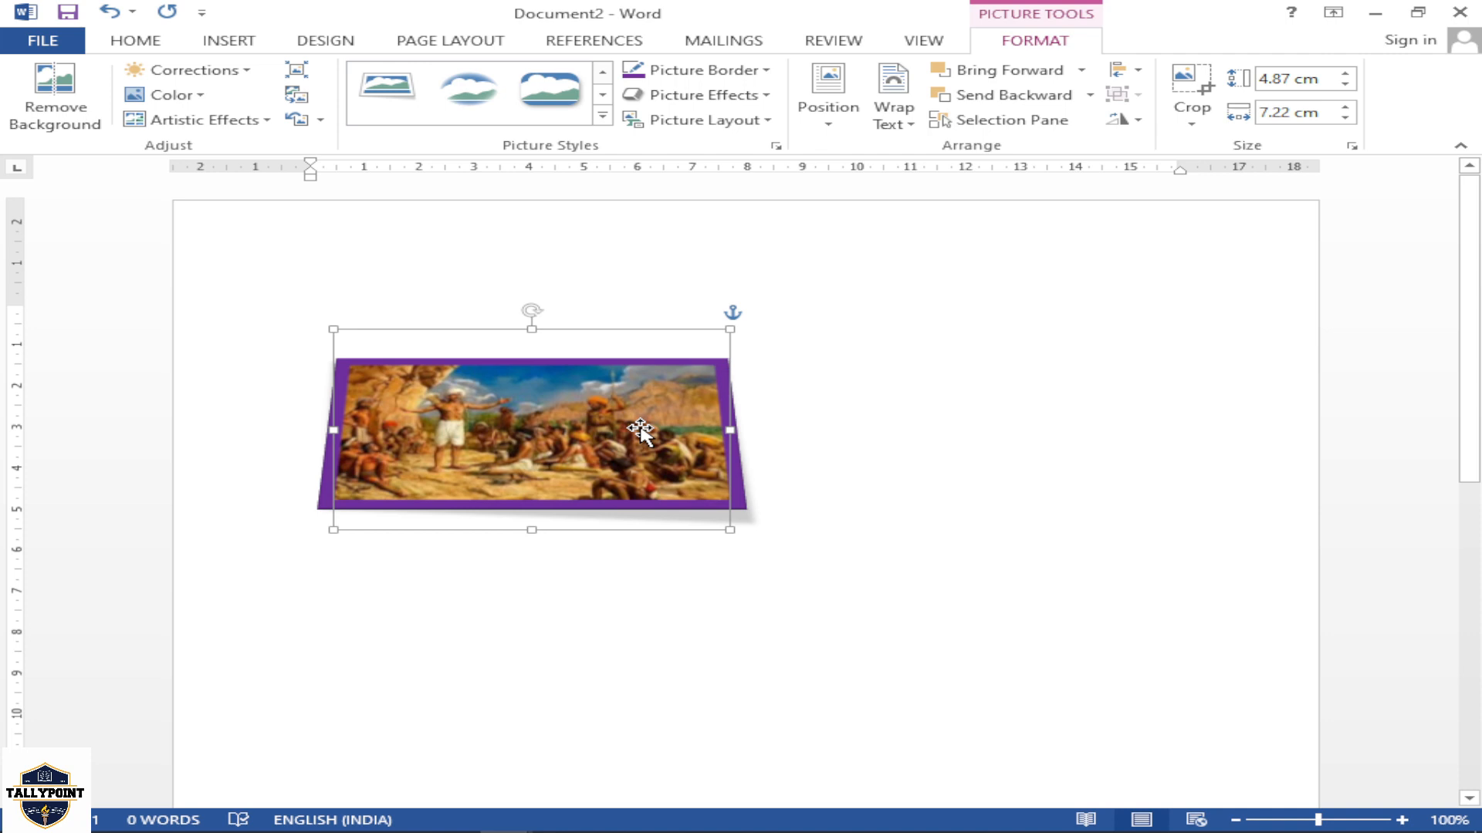
# Delete the Unknown3 picture from the page and switch to the first page of the resume in Document1
pyautogui.press('Delete')
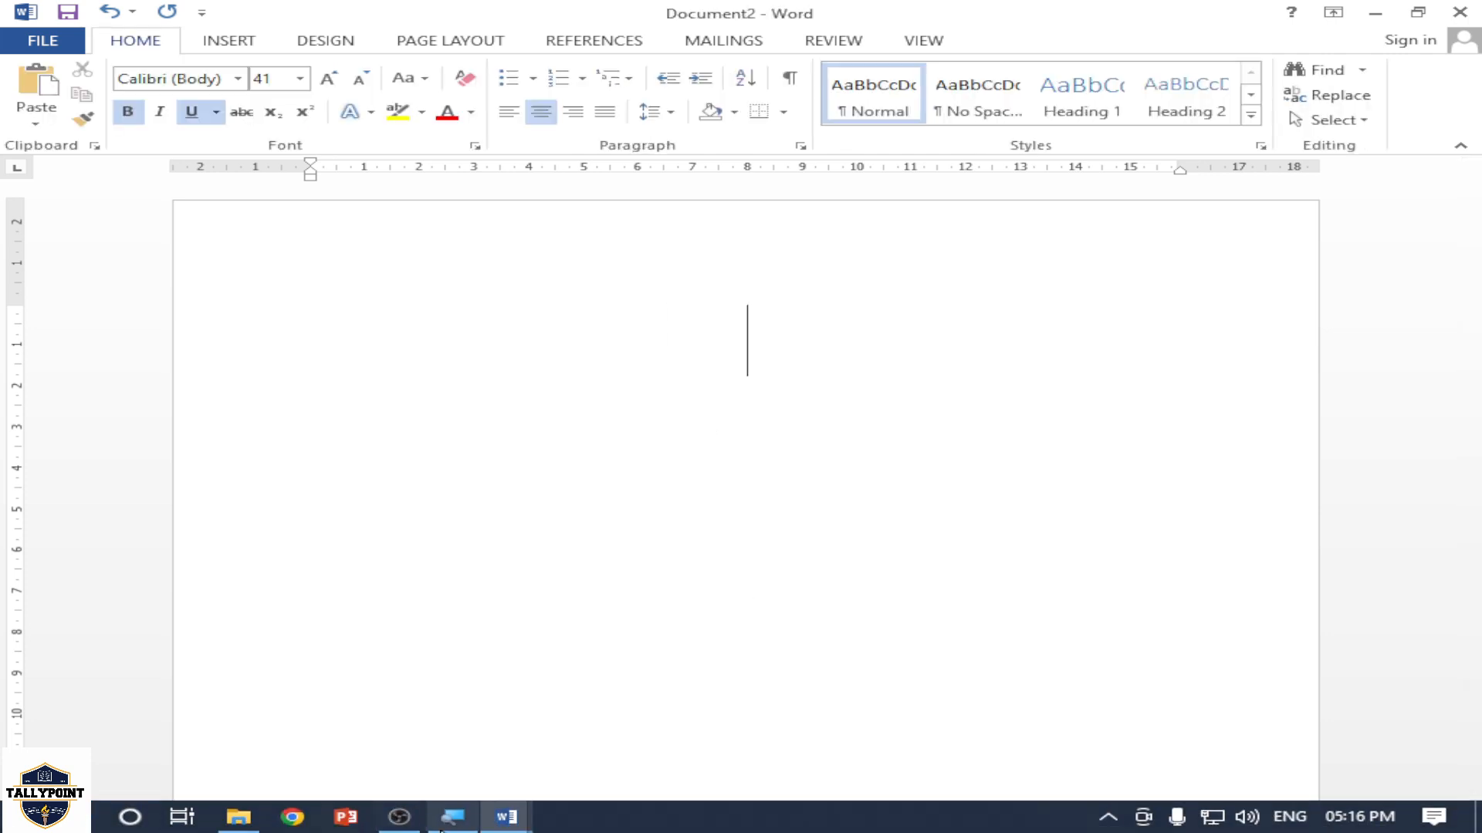
pyautogui.click(509, 813)
pyautogui.click(475, 731)
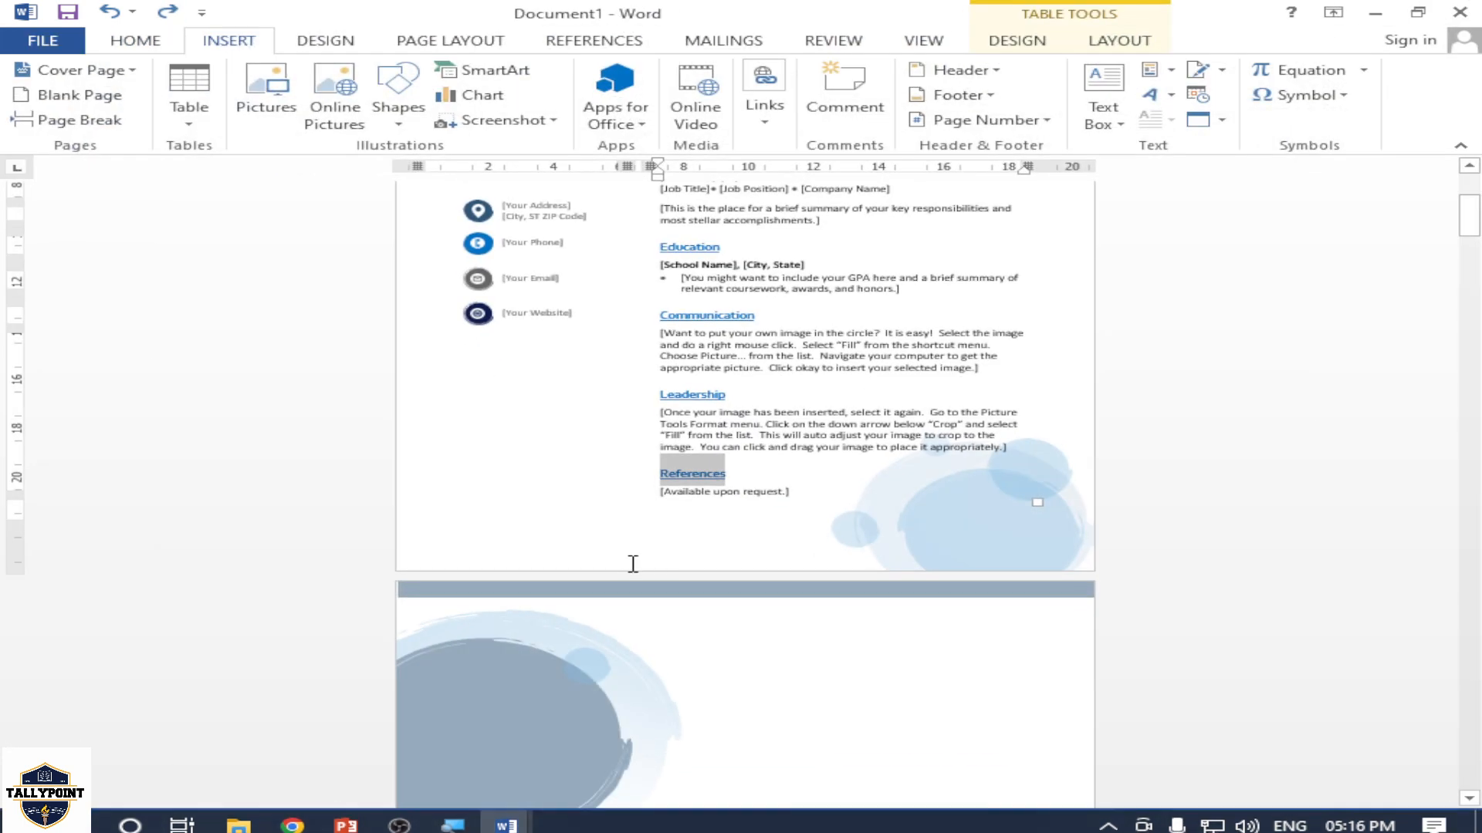
pyautogui.scroll(5, 590, 528)
pyautogui.click(723, 424)
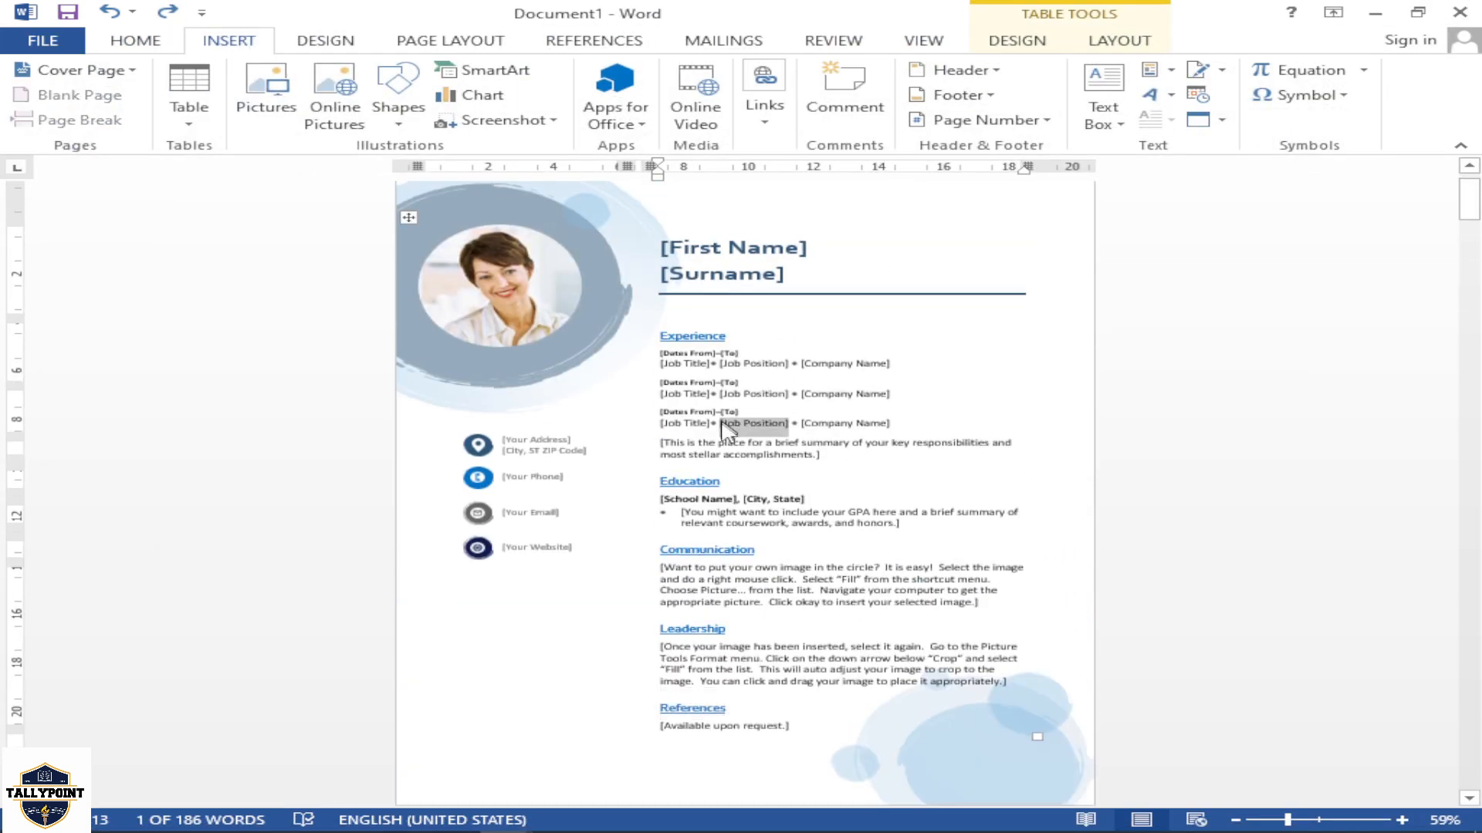
pyautogui.click(852, 455)
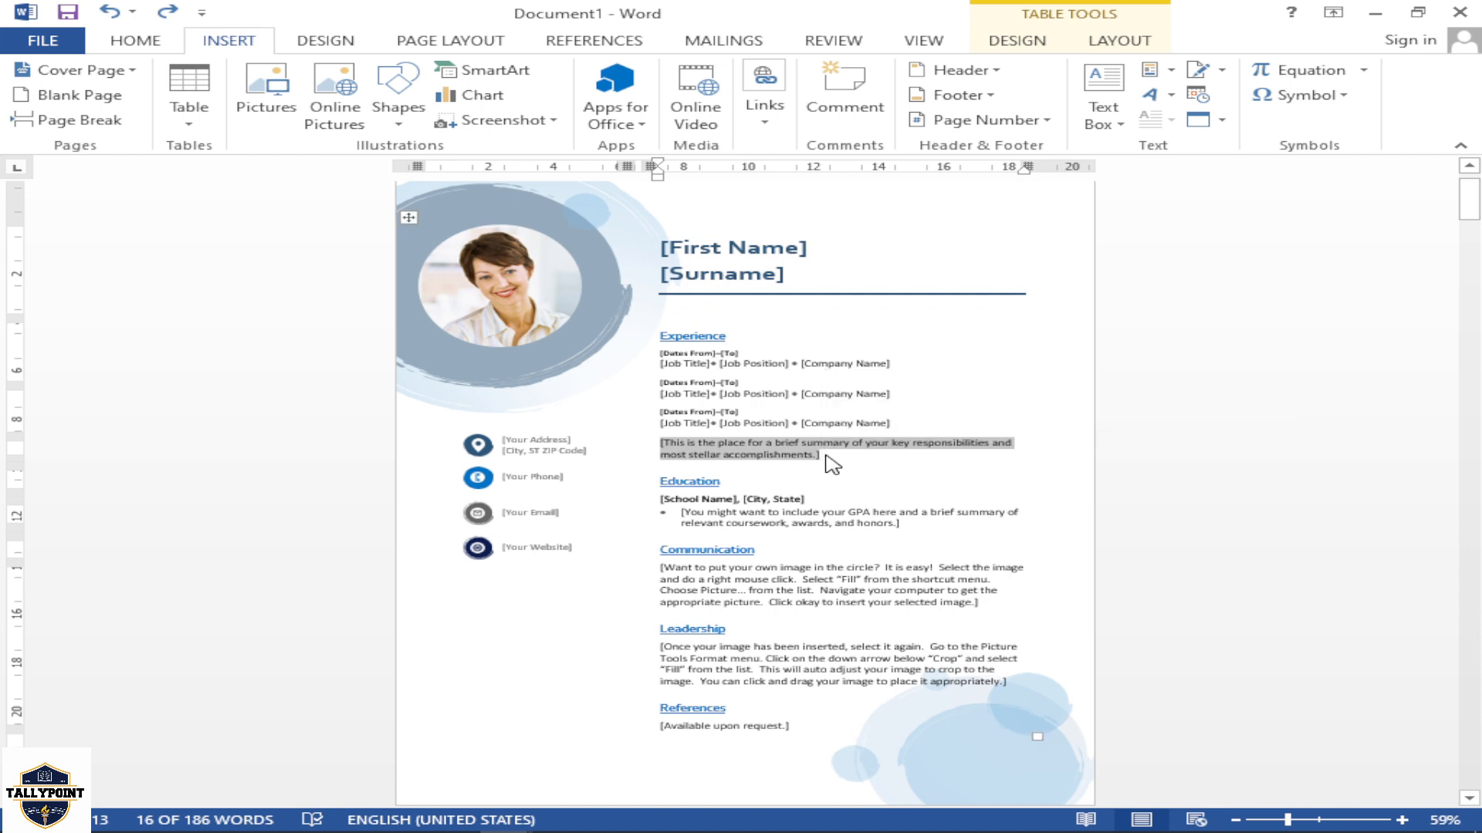
pyautogui.click(825, 455)
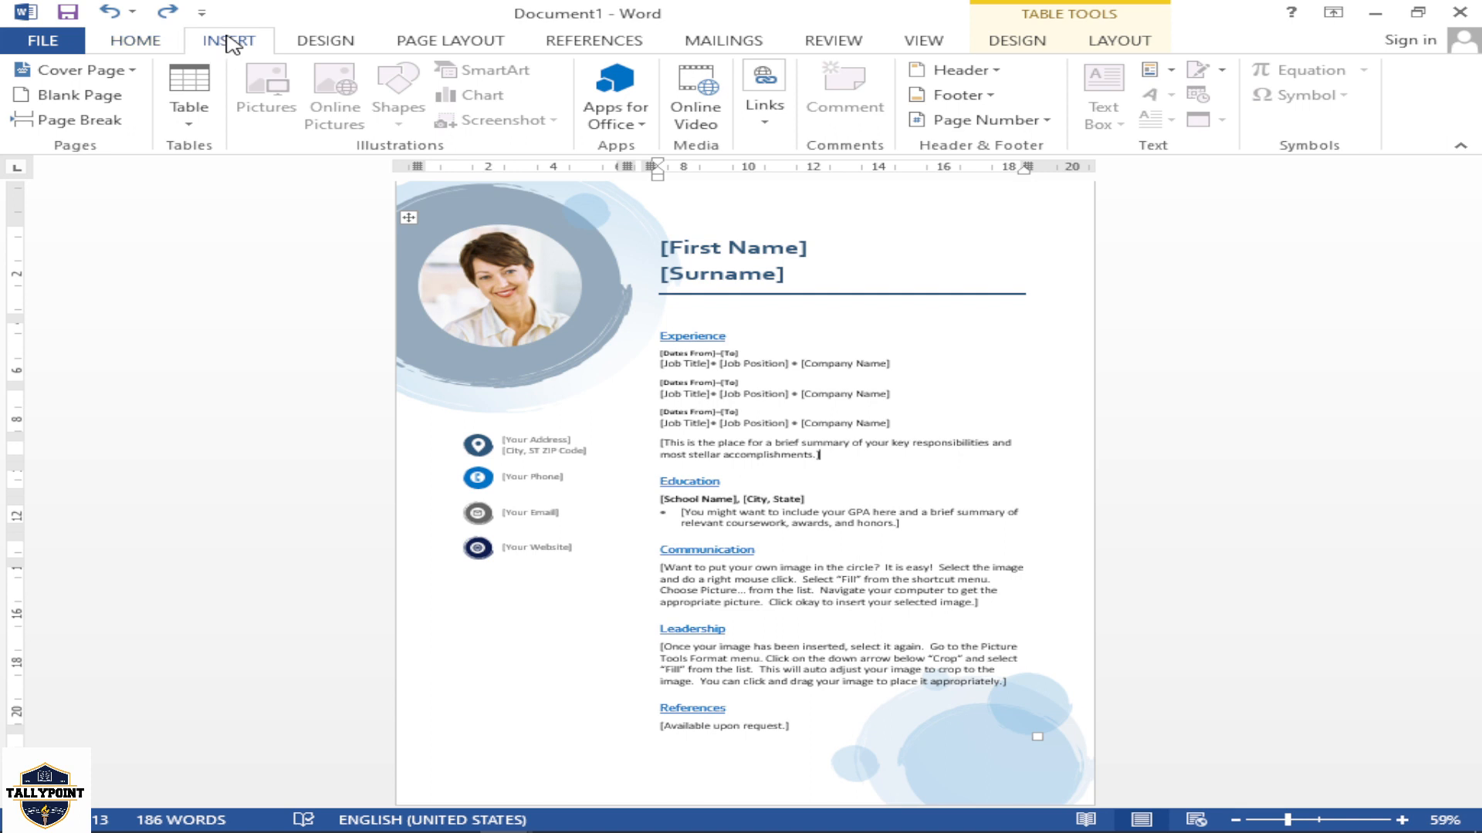
# Select the whole resume table and insert the picture img-522f2478df132-posts-1455 in place of the portrait photo
pyautogui.click(410, 220)
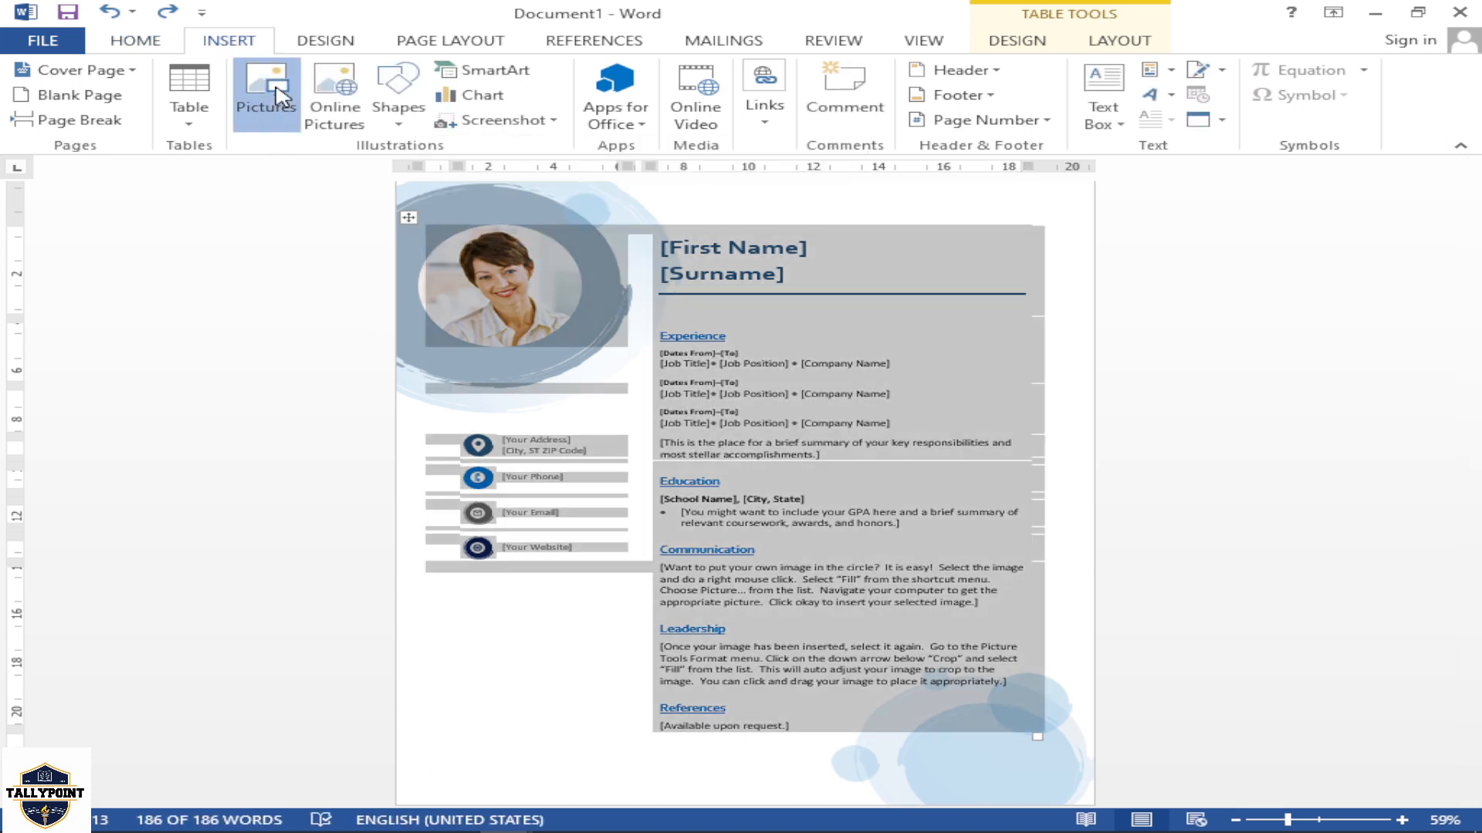
pyautogui.click(280, 98)
pyautogui.scroll(-5, 588, 342)
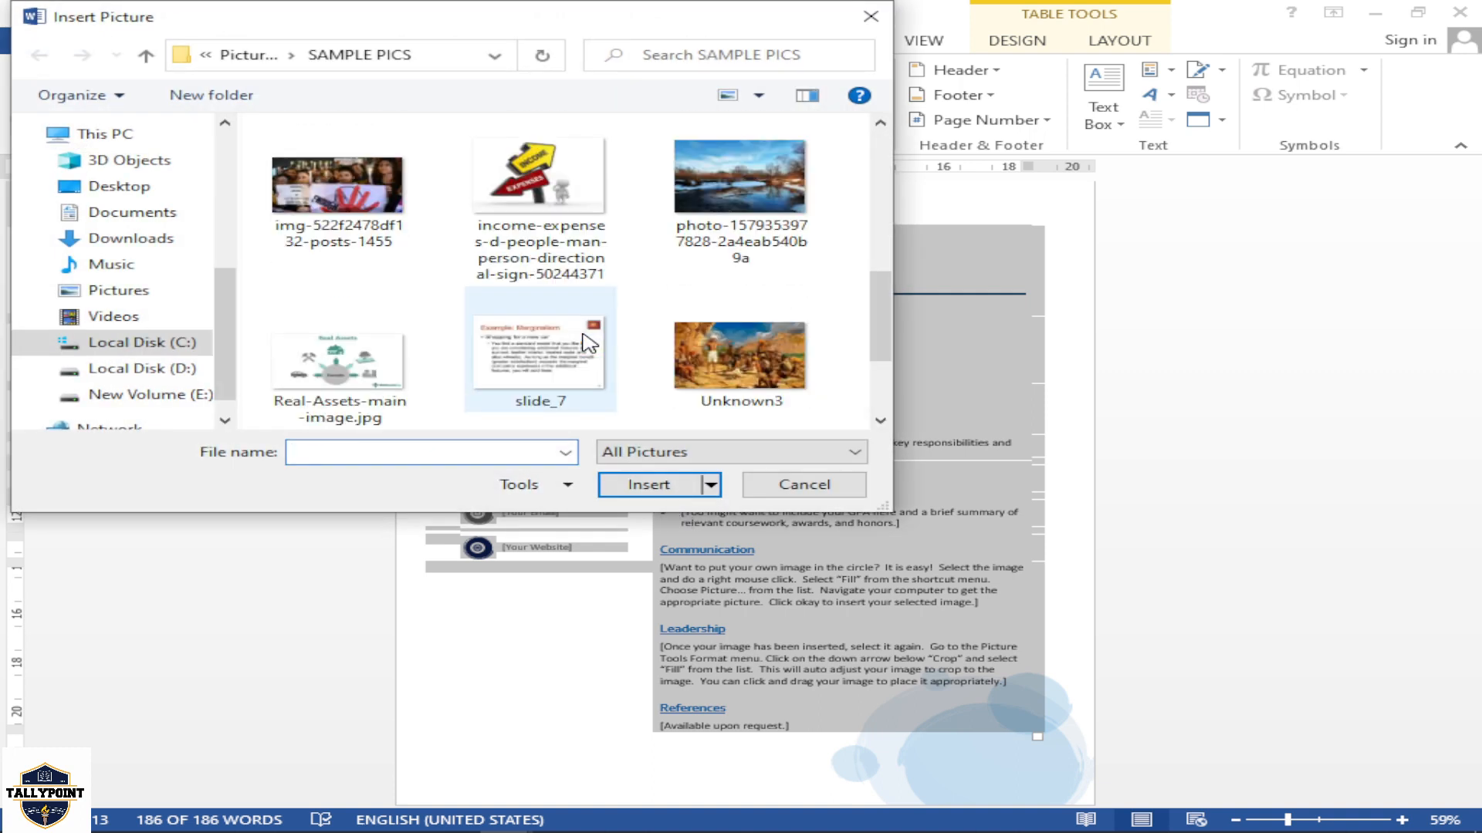
pyautogui.click(371, 196)
pyautogui.click(664, 488)
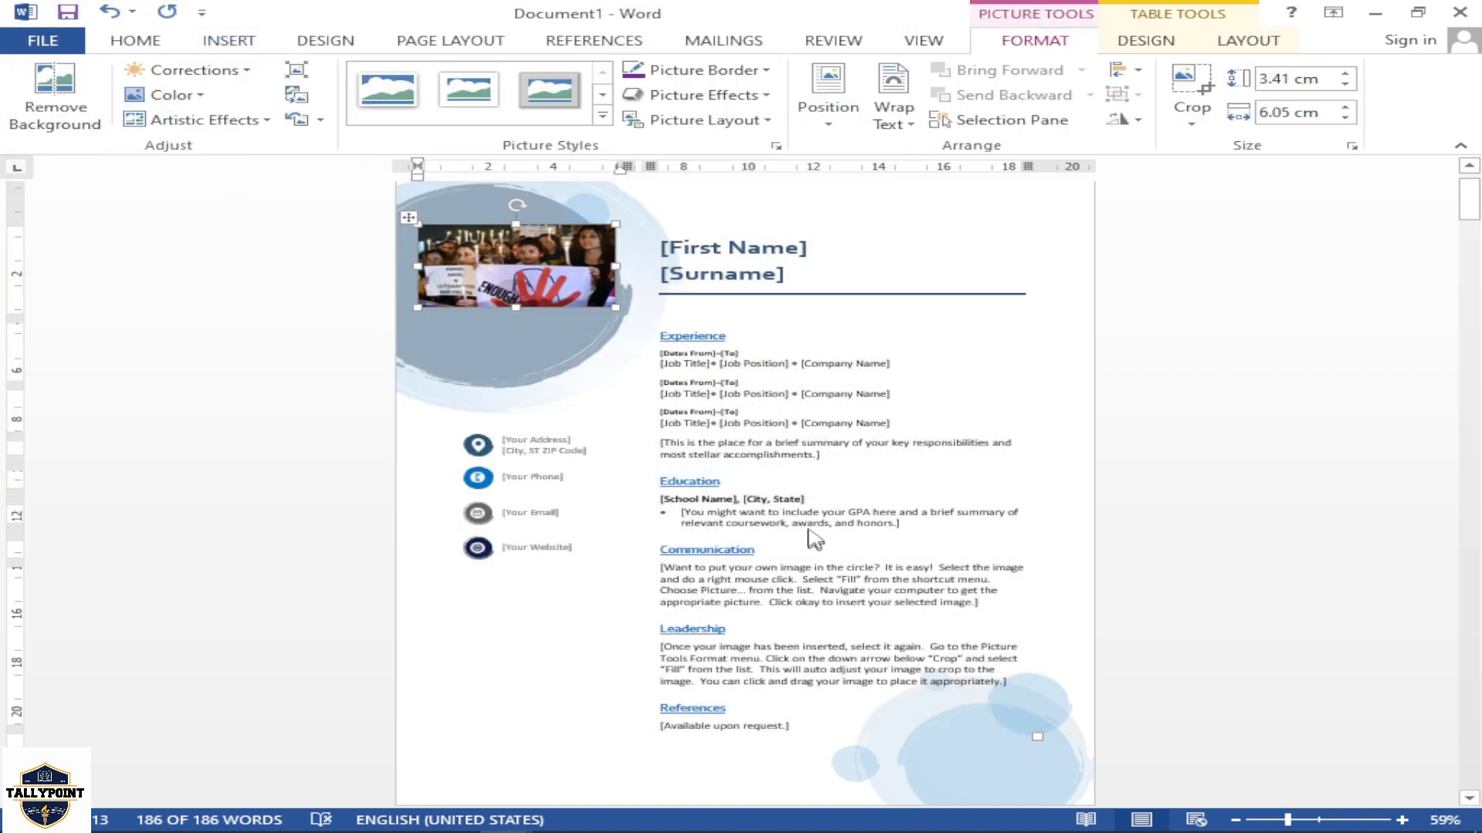
pyautogui.scroll(1, 814, 540)
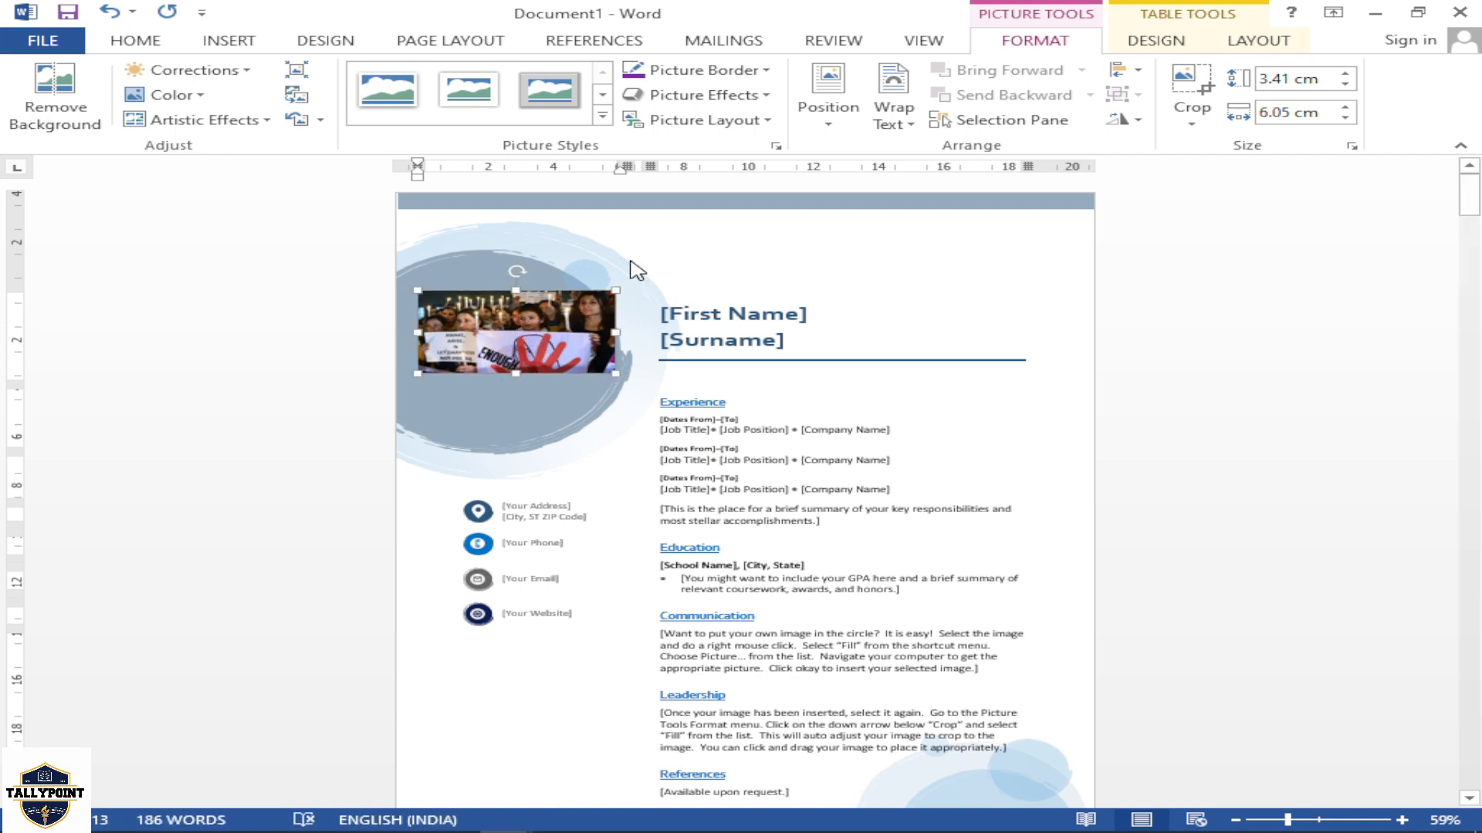
# Set the inserted picture's position to middle center with text wrapping and shrink it to about 2.81 cm by 4.99 cm inside the circle
pyautogui.click(828, 104)
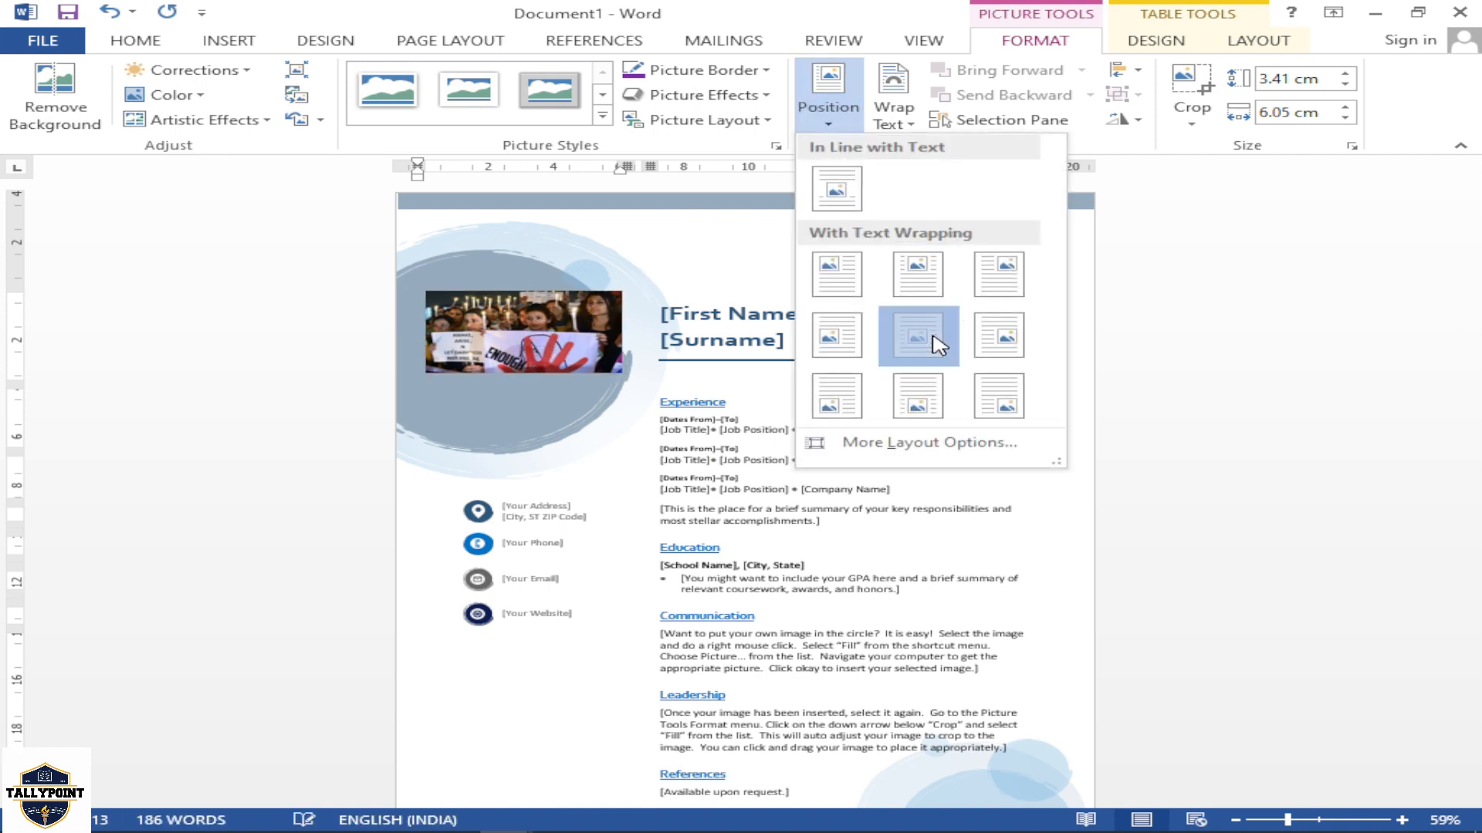
pyautogui.click(936, 337)
pyautogui.moveTo(470, 332); pyautogui.dragTo(463, 350)
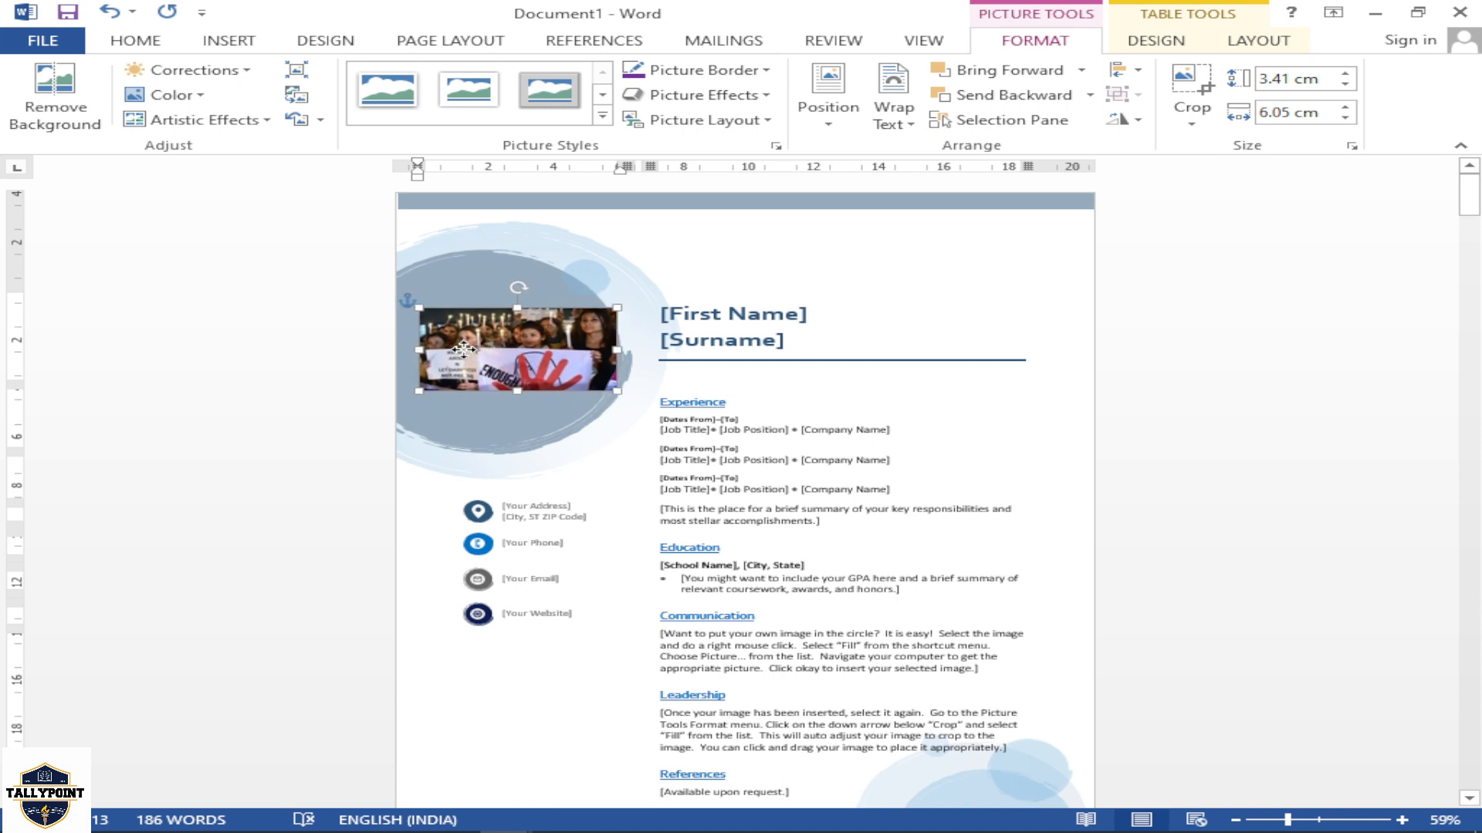
pyautogui.moveTo(615, 393); pyautogui.dragTo(581, 378)
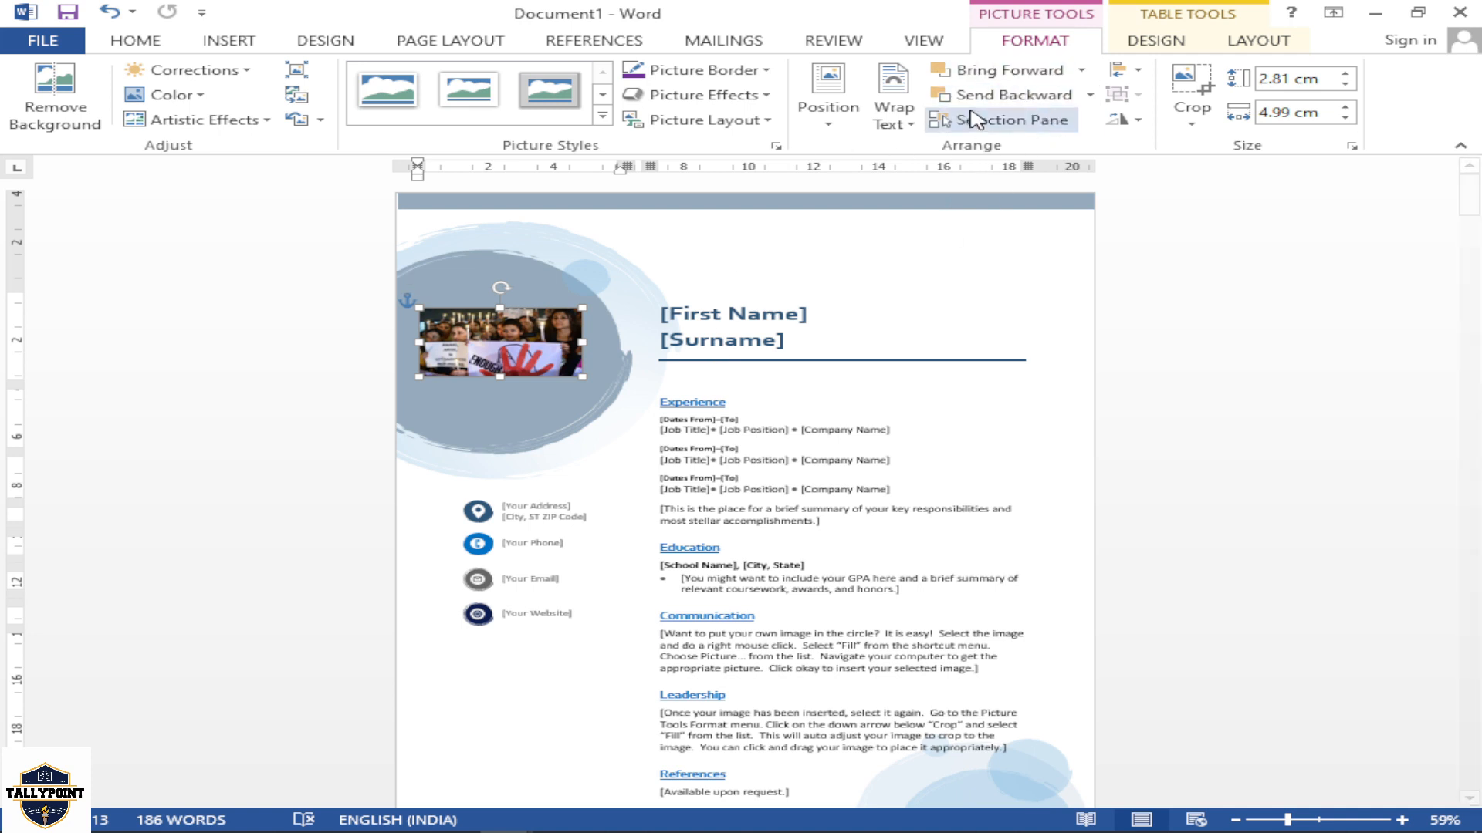
# Move the picture into the job entries of the Experience section so the text flows on both sides of it
pyautogui.moveTo(516, 344); pyautogui.dragTo(839, 467)
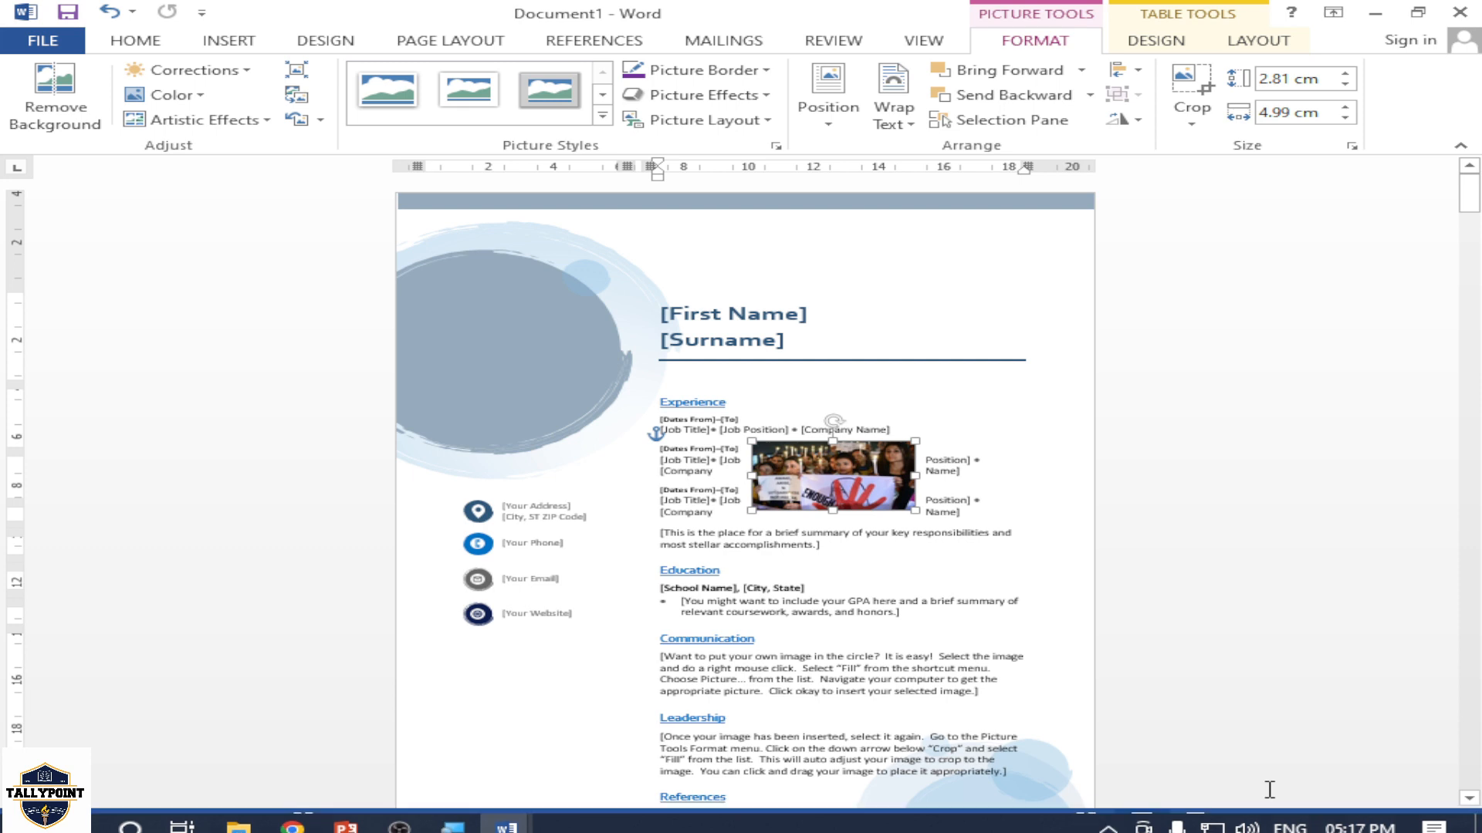
pyautogui.moveTo(1284, 820); pyautogui.dragTo(1314, 821)
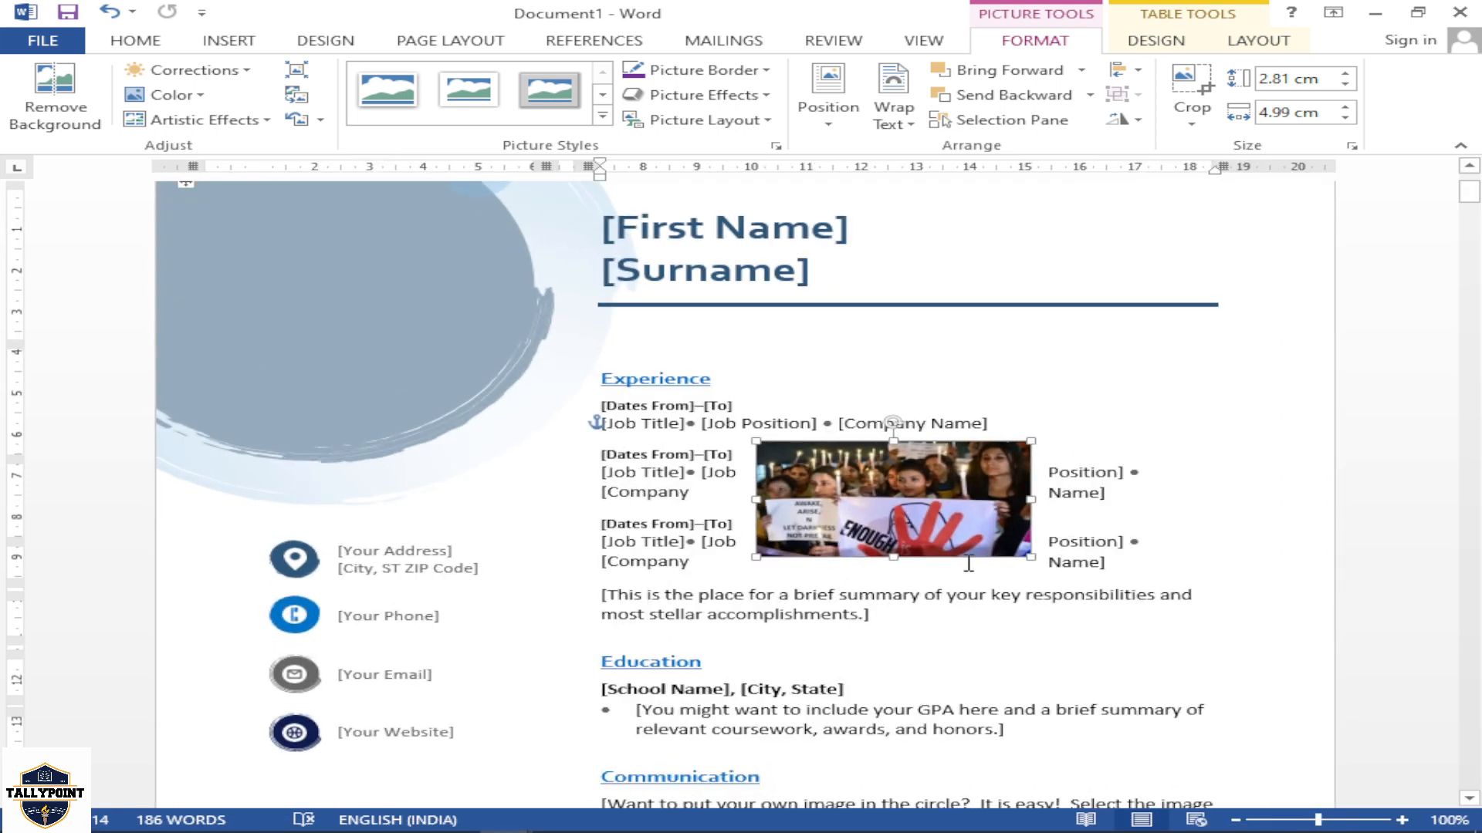
pyautogui.moveTo(920, 523); pyautogui.dragTo(861, 534)
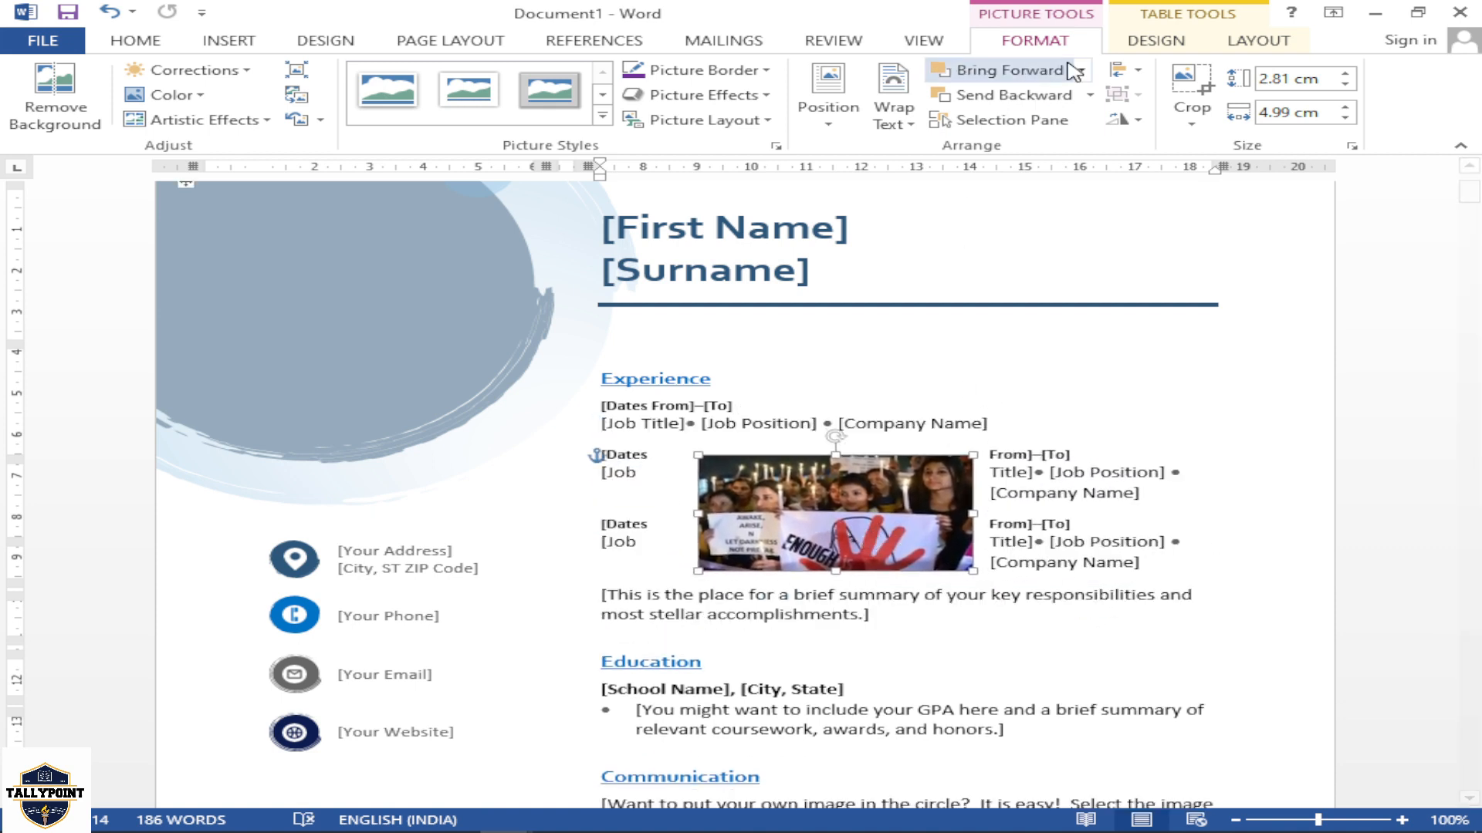
# Set the picture's text wrapping to Tight and move it to the left edge of the Experience text
pyautogui.click(893, 108)
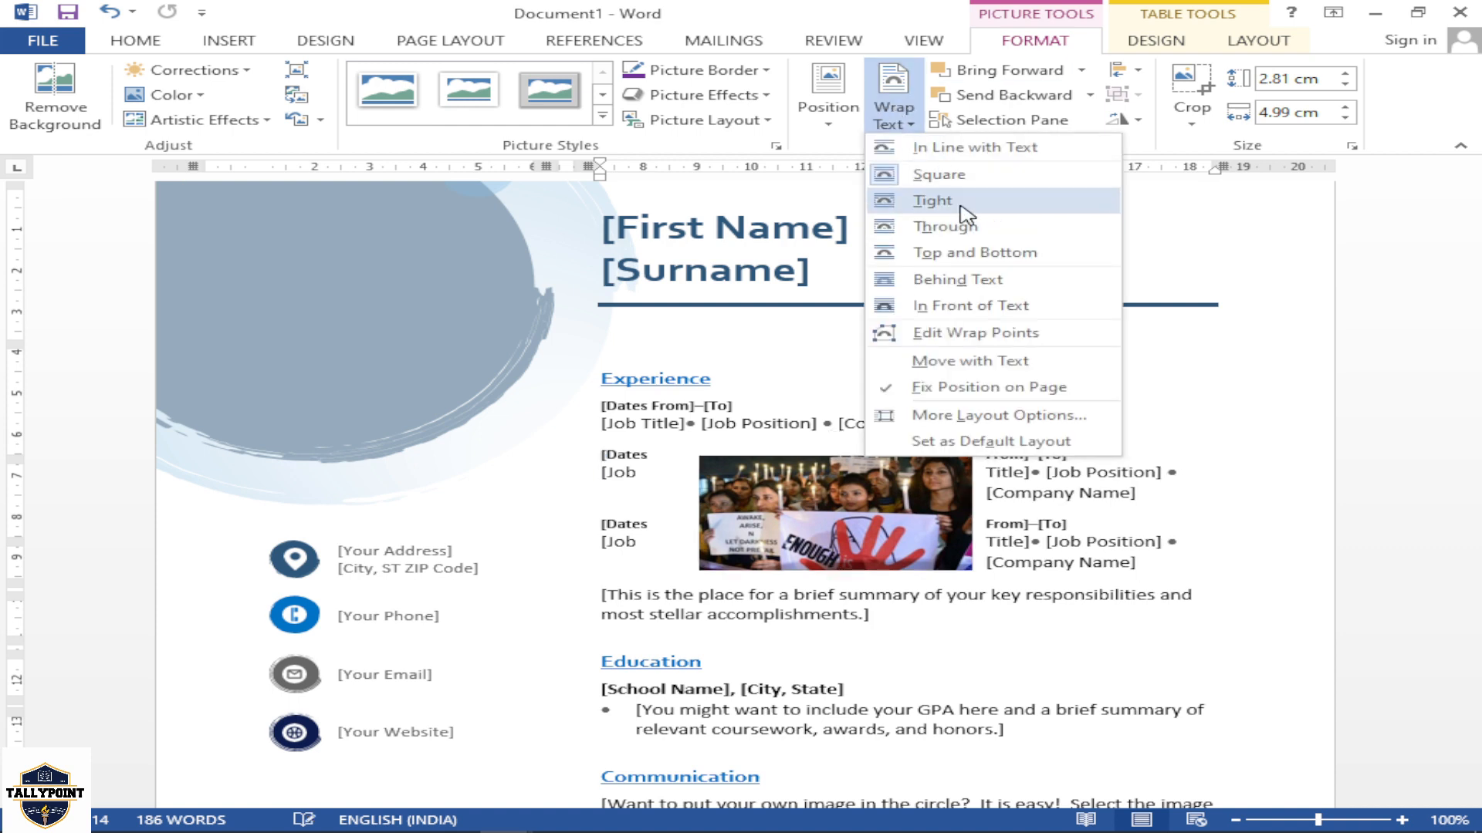
pyautogui.click(960, 206)
pyautogui.moveTo(898, 496); pyautogui.dragTo(798, 496)
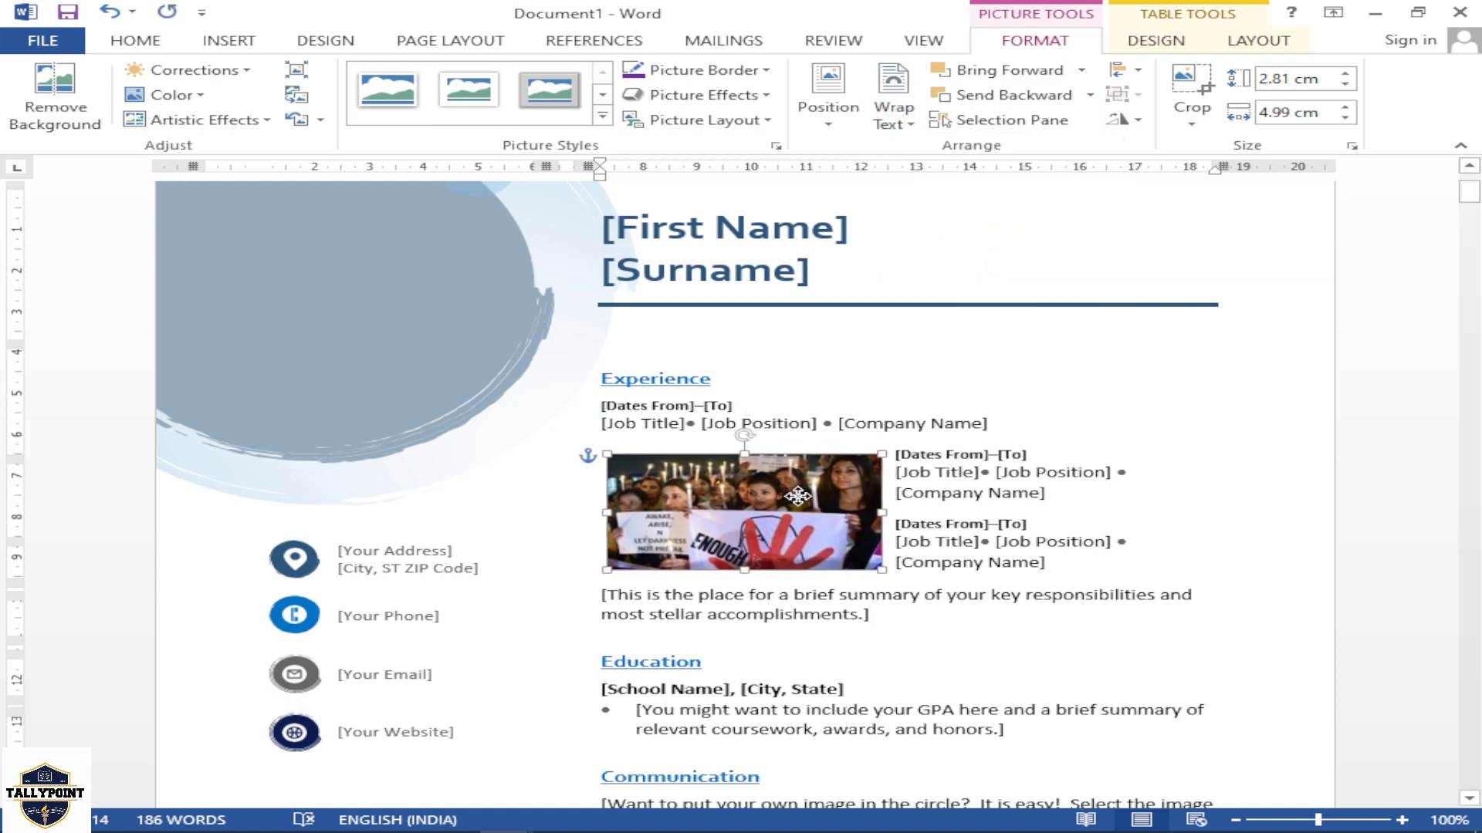
# Set the picture's text wrapping to Square and move it down and to the right, between the last job entry and the summary
pyautogui.click(892, 126)
pyautogui.click(945, 172)
pyautogui.moveTo(797, 515); pyautogui.dragTo(869, 541)
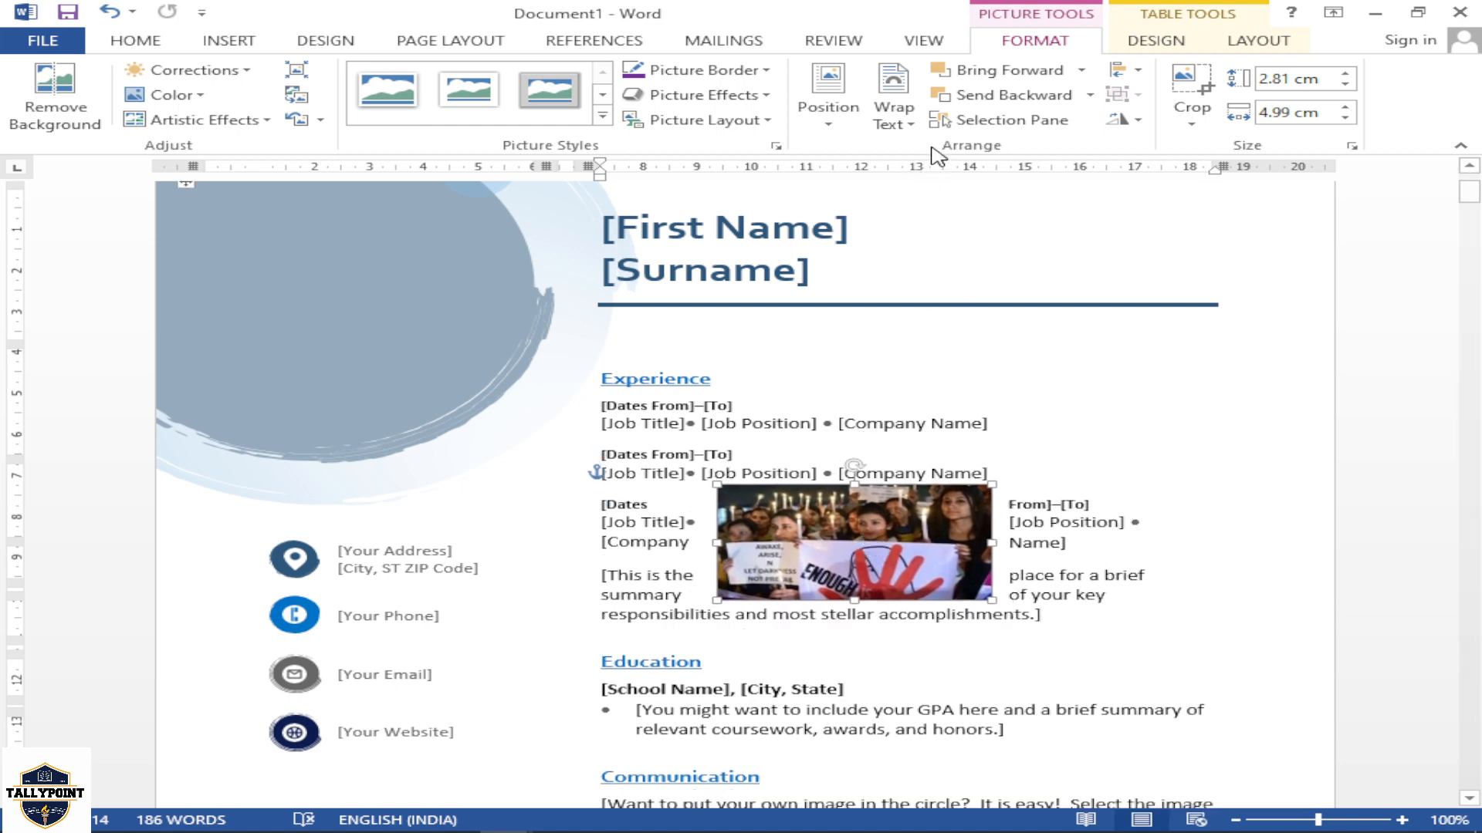
# Set the picture's text wrapping to Top and Bottom and move it to the left edge, below the first job entry
pyautogui.click(894, 112)
pyautogui.click(937, 247)
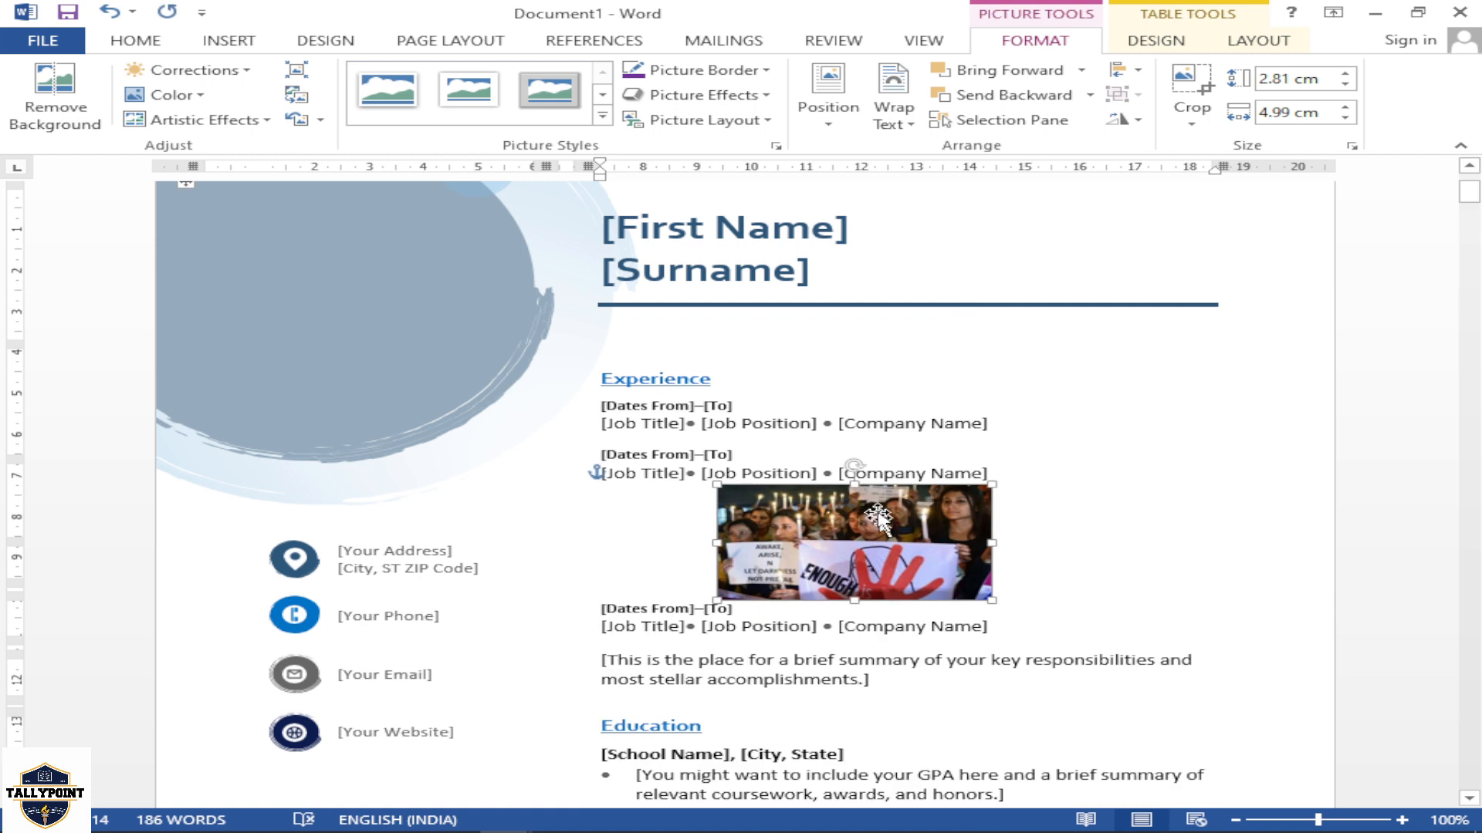
pyautogui.moveTo(862, 532); pyautogui.dragTo(765, 513)
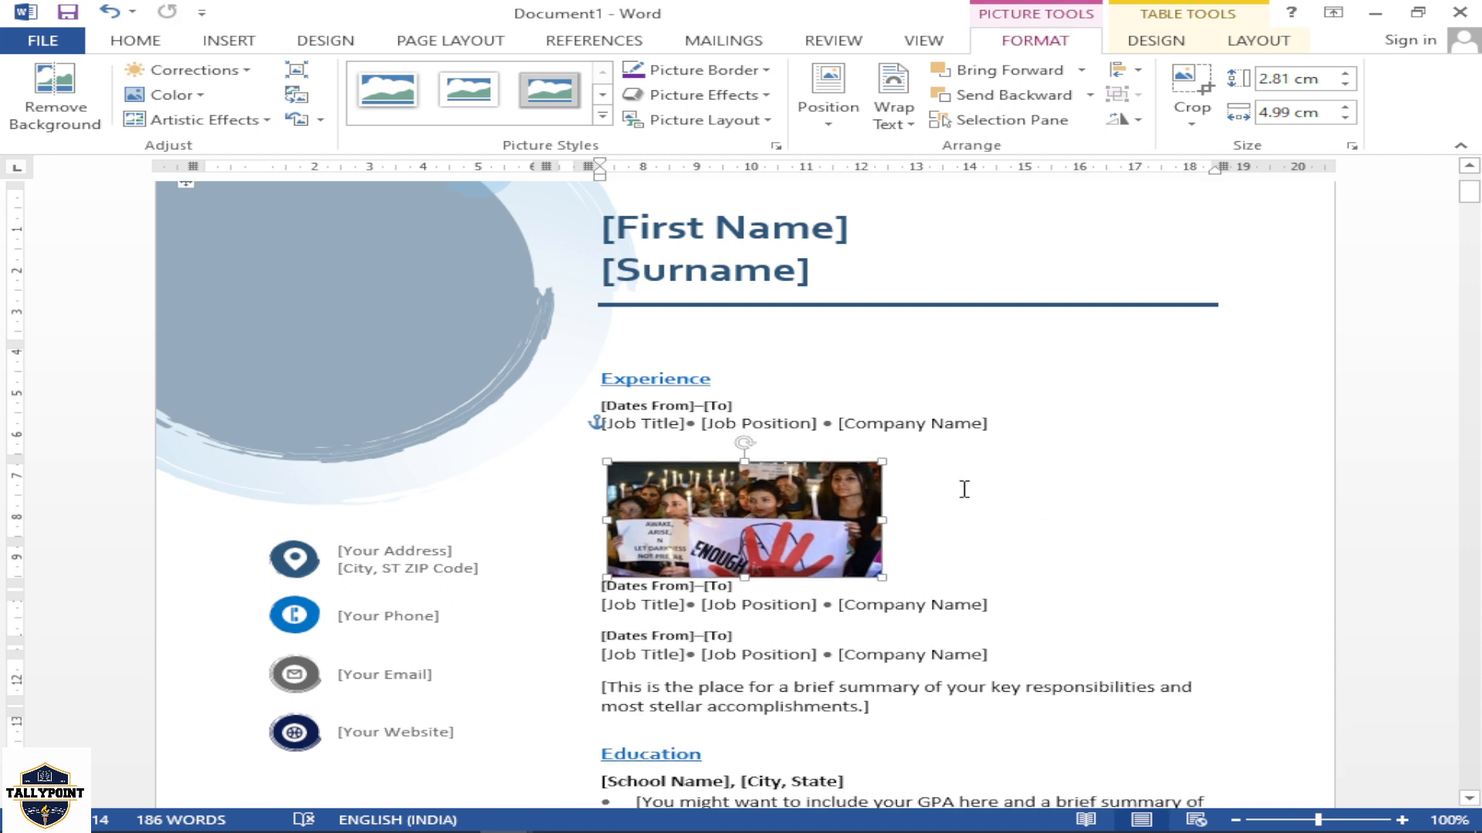
pyautogui.scroll(-3, 980, 478)
pyautogui.scroll(3, 988, 467)
# Switch to the blank document Document2 and look over the available shapes
pyautogui.click(226, 40)
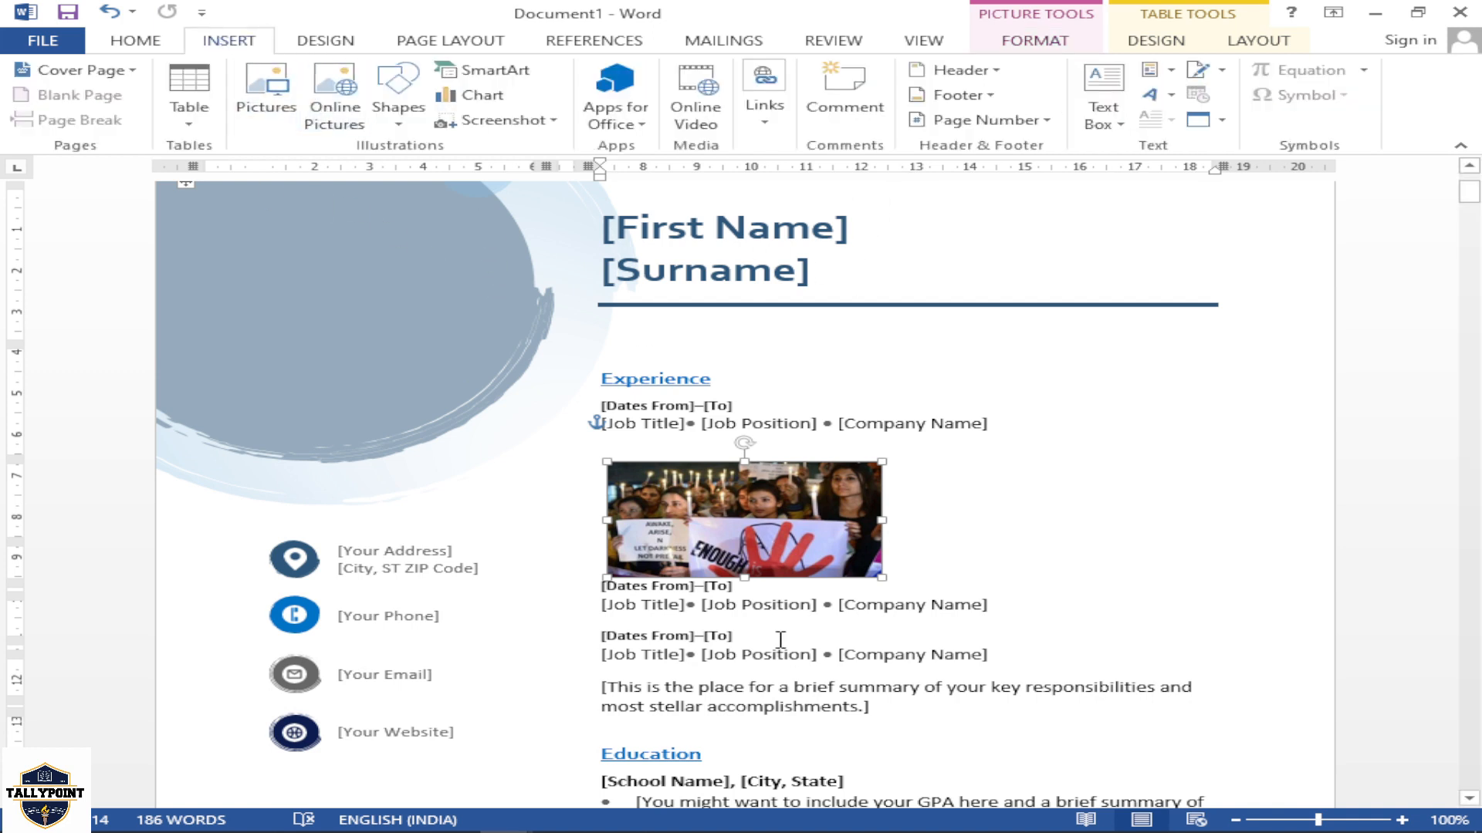
pyautogui.moveTo(613, 830)
pyautogui.moveTo(496, 822)
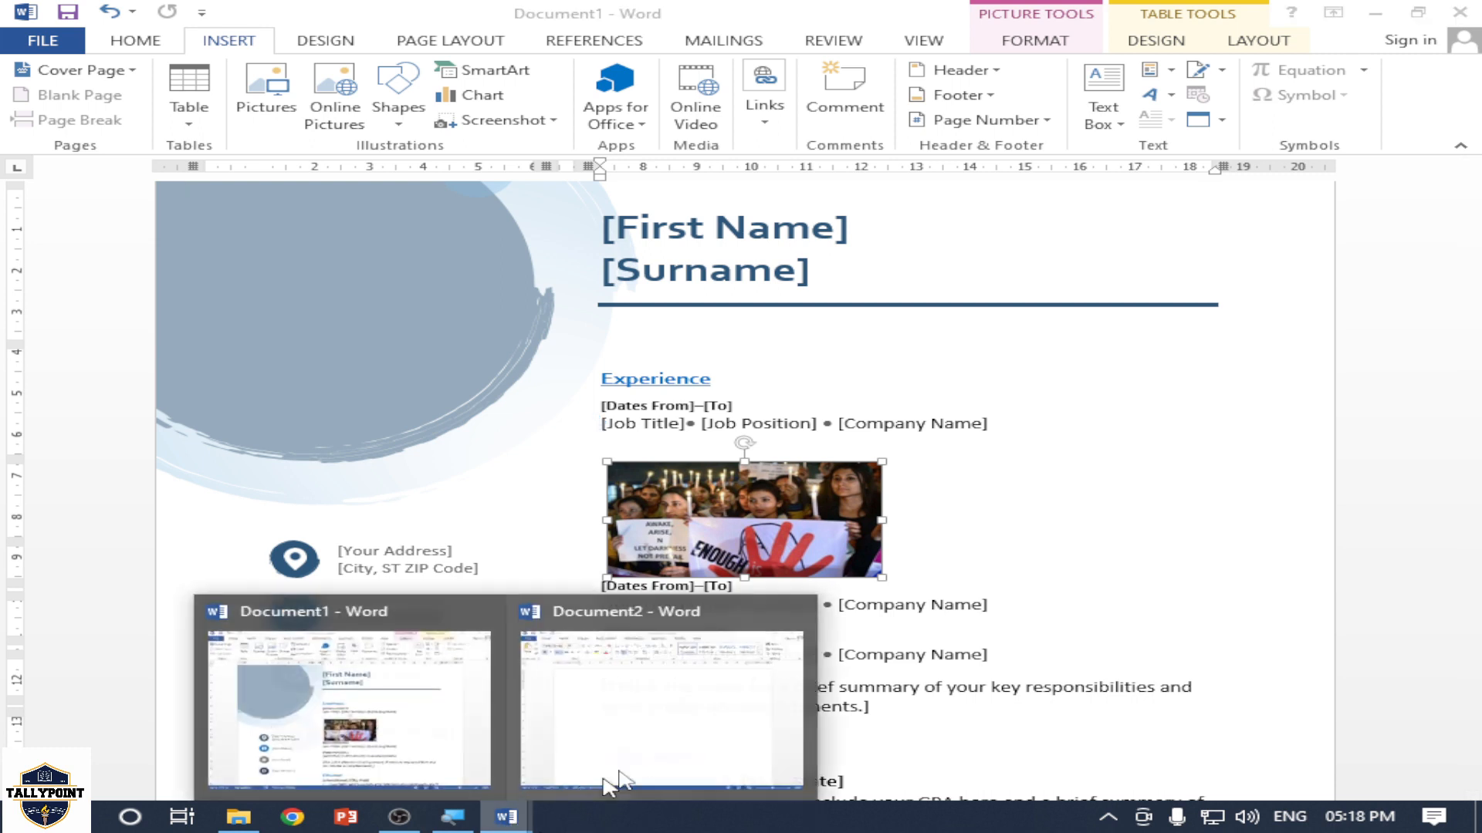
pyautogui.click(615, 776)
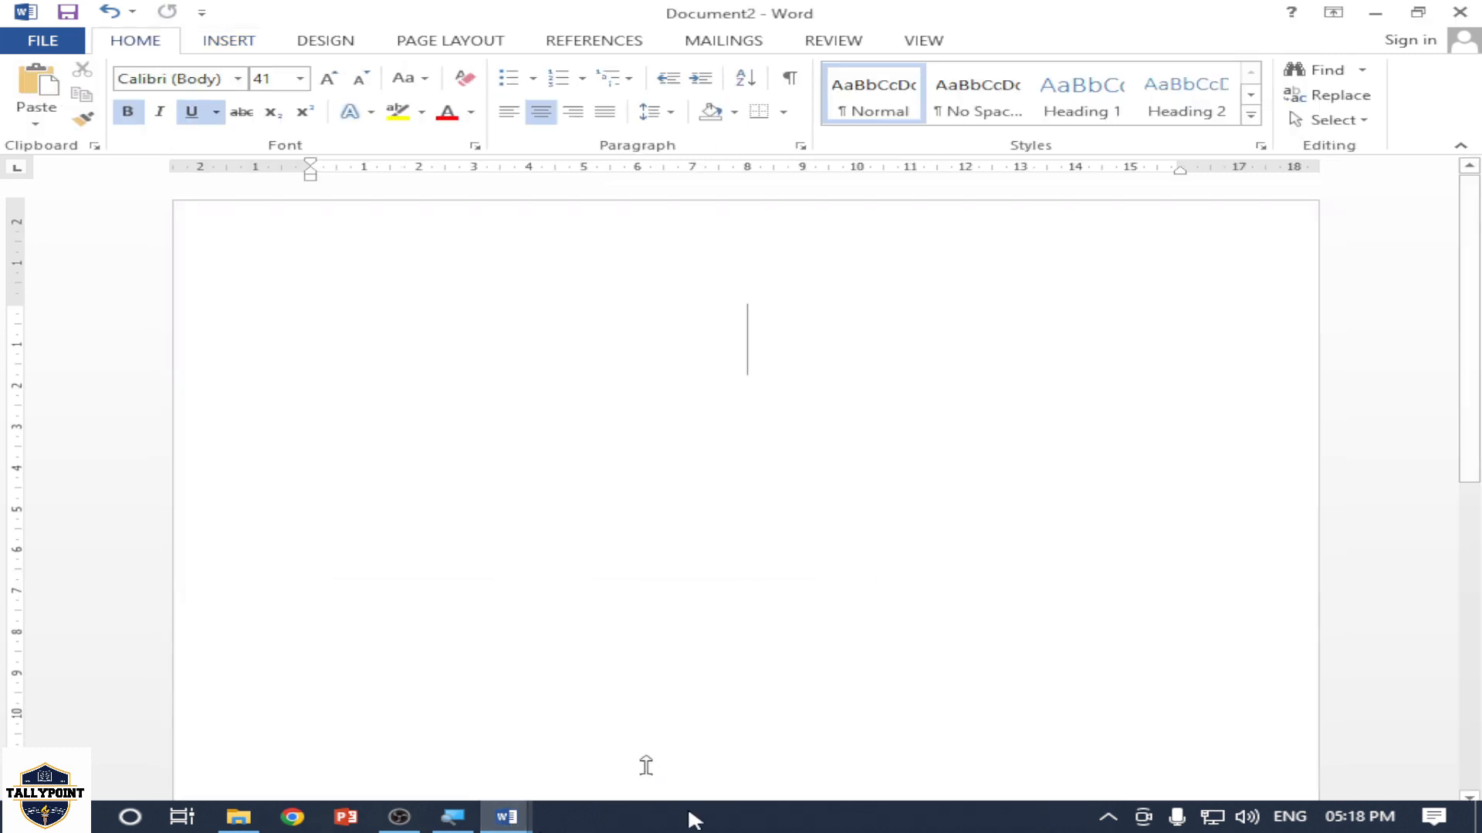
pyautogui.click(230, 42)
pyautogui.click(397, 91)
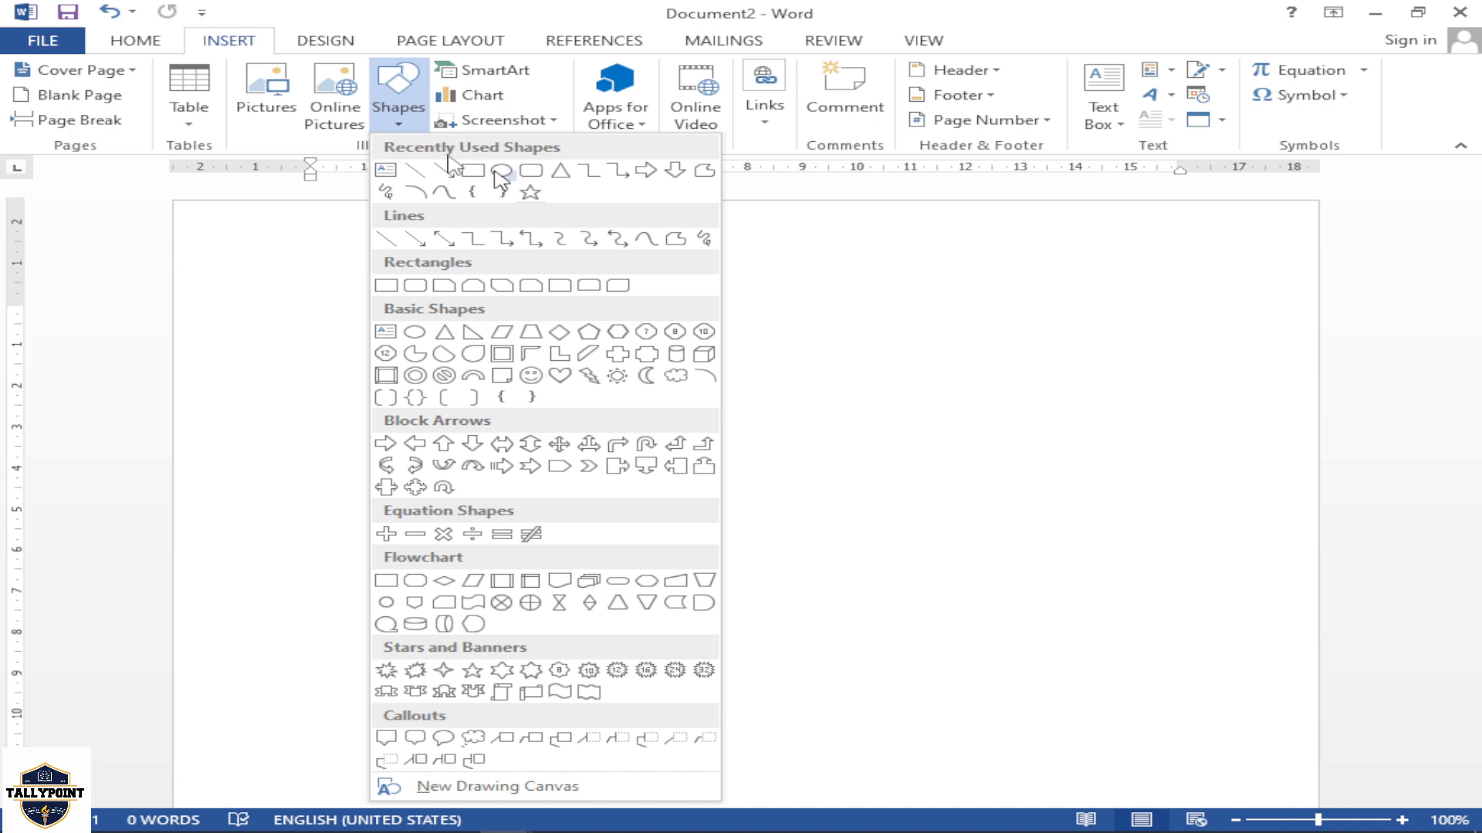
pyautogui.click(315, 319)
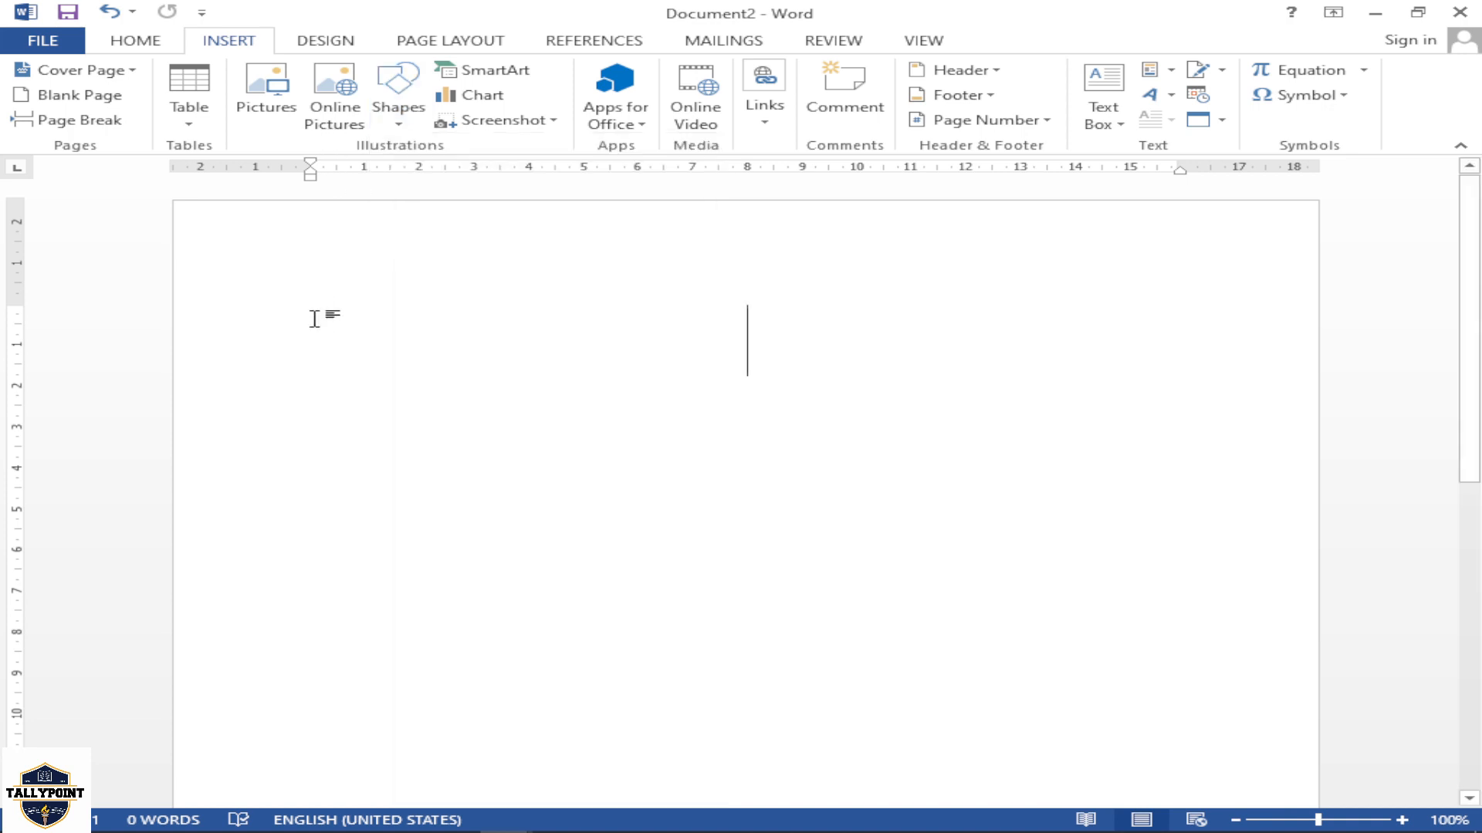
# Search Bing Image Search for "computer" pictures, browse the results and close the search without inserting any
pyautogui.click(337, 100)
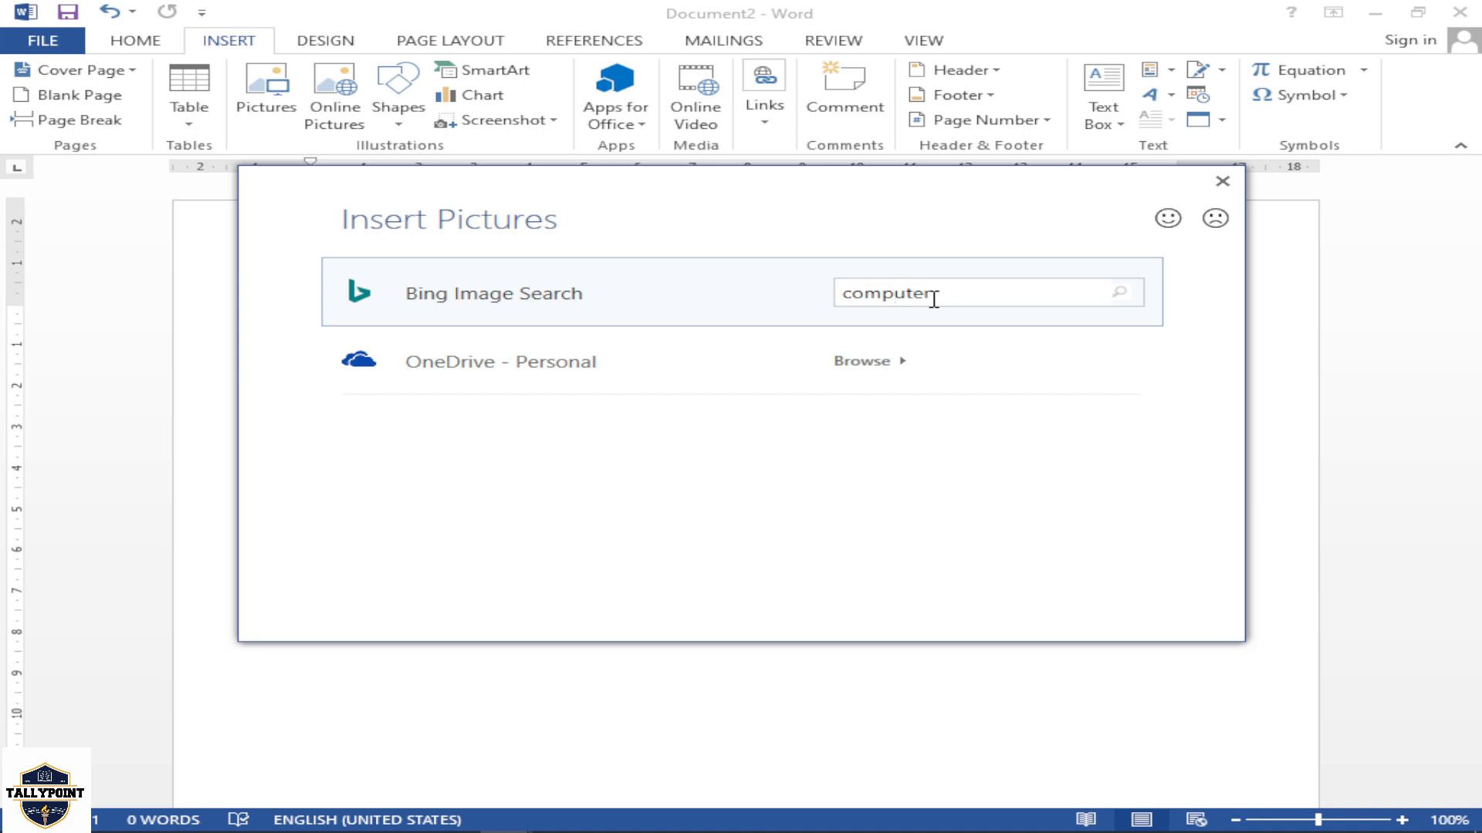
pyautogui.write('computer')
pyautogui.press('Return')
pyautogui.scroll(-3, 655, 400)
pyautogui.scroll(-5, 654, 401)
pyautogui.scroll(-3, 676, 389)
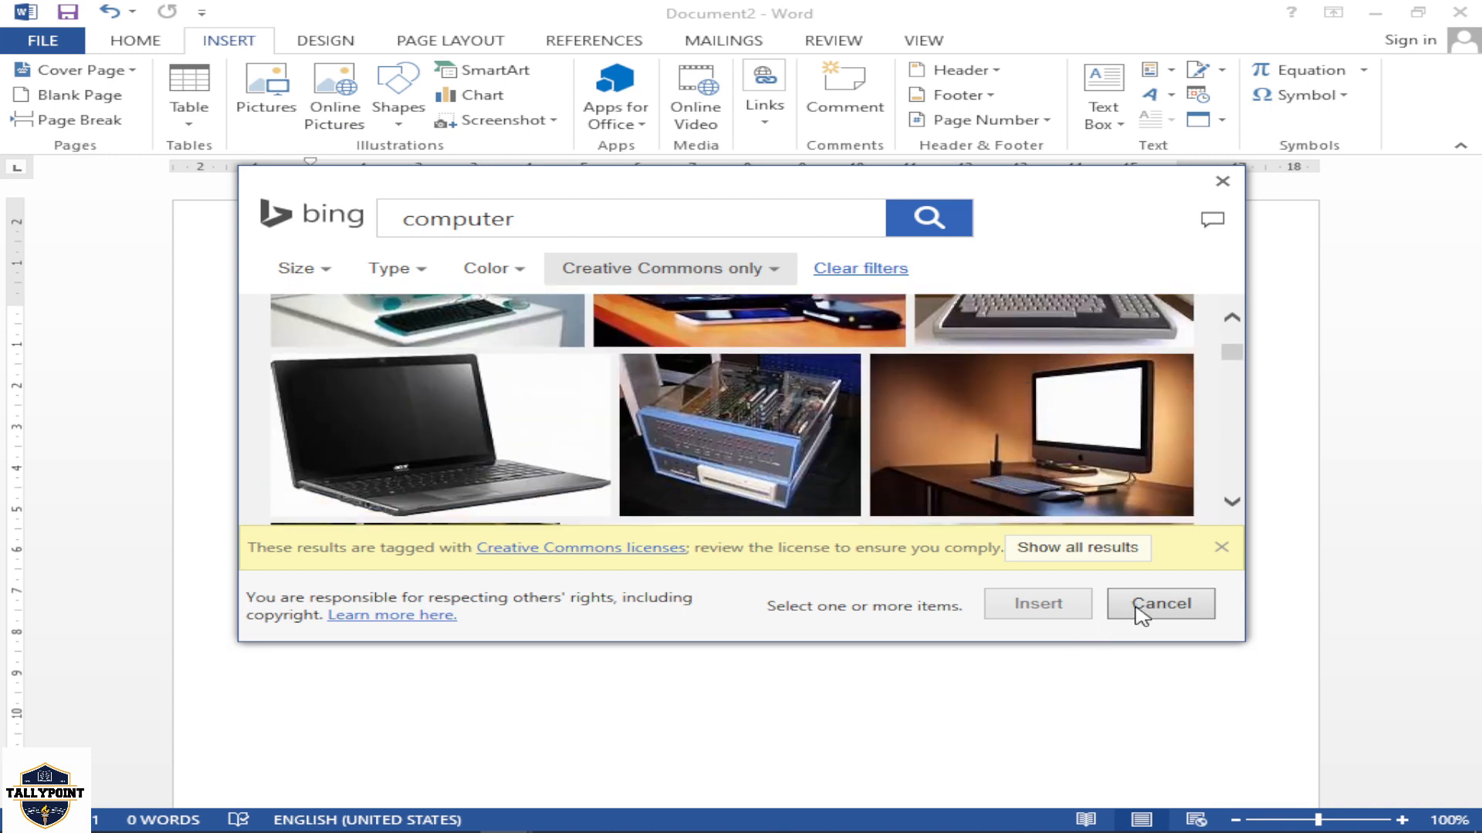
pyautogui.click(1141, 614)
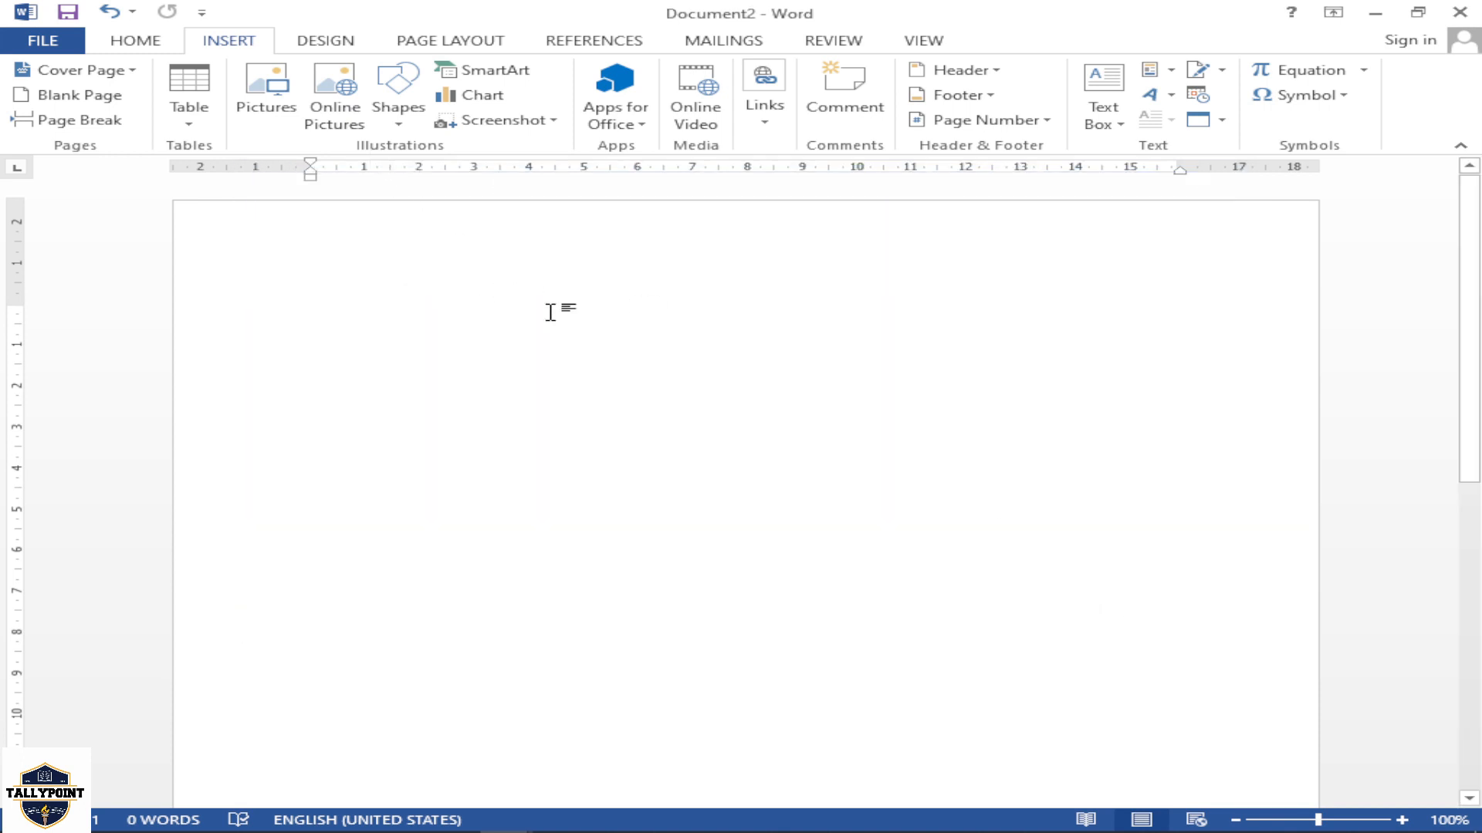
# Draw a rectangle about 4.4 cm high and 7.2 cm wide in the upper left part of the page
pyautogui.click(415, 96)
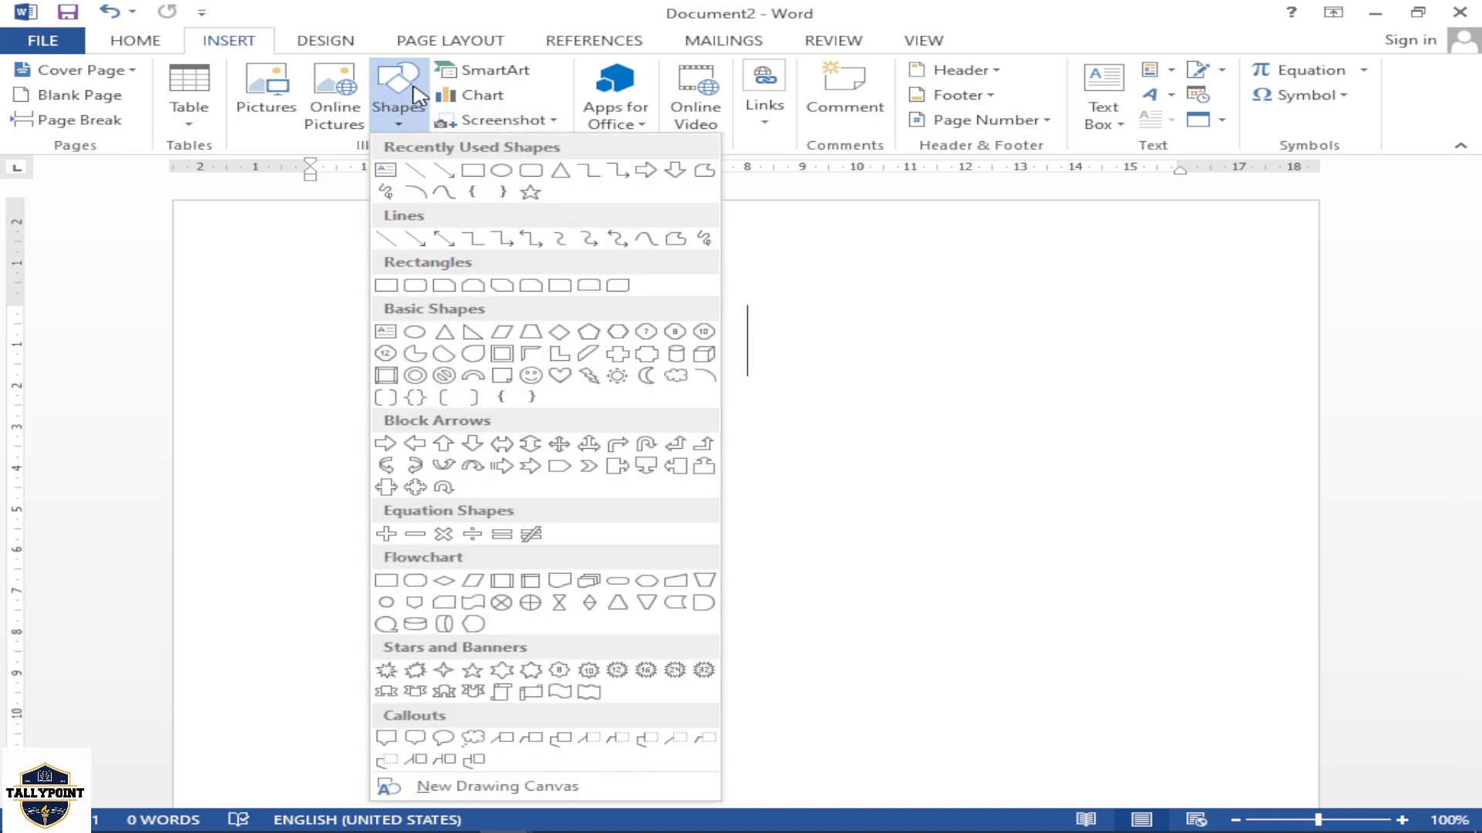
pyautogui.click(474, 173)
pyautogui.moveTo(368, 281); pyautogui.dragTo(763, 462)
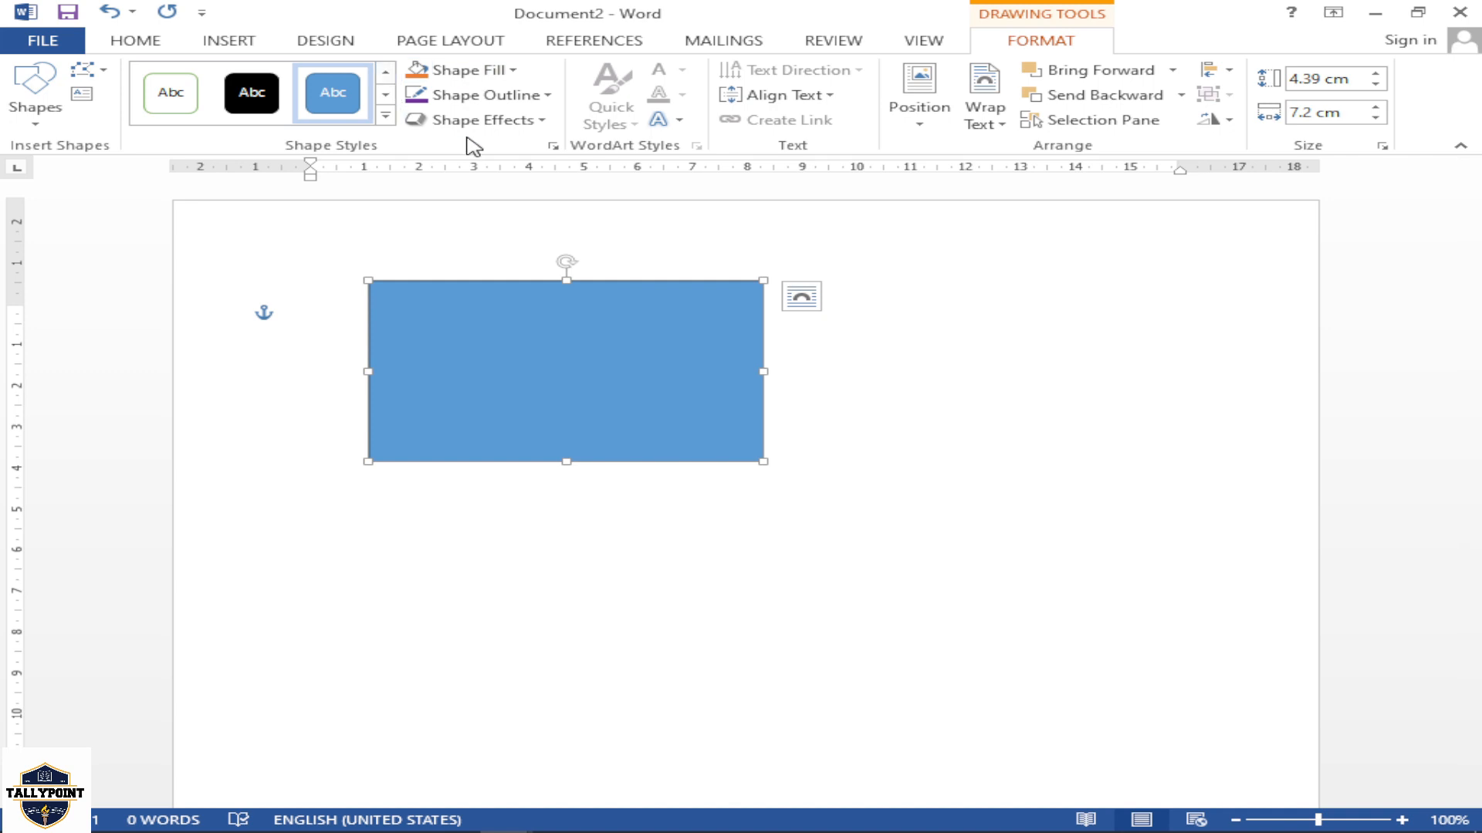
# Draw an oval about 5.7 cm high and 4.9 cm wide to the lower right of the rectangle
pyautogui.click(208, 54)
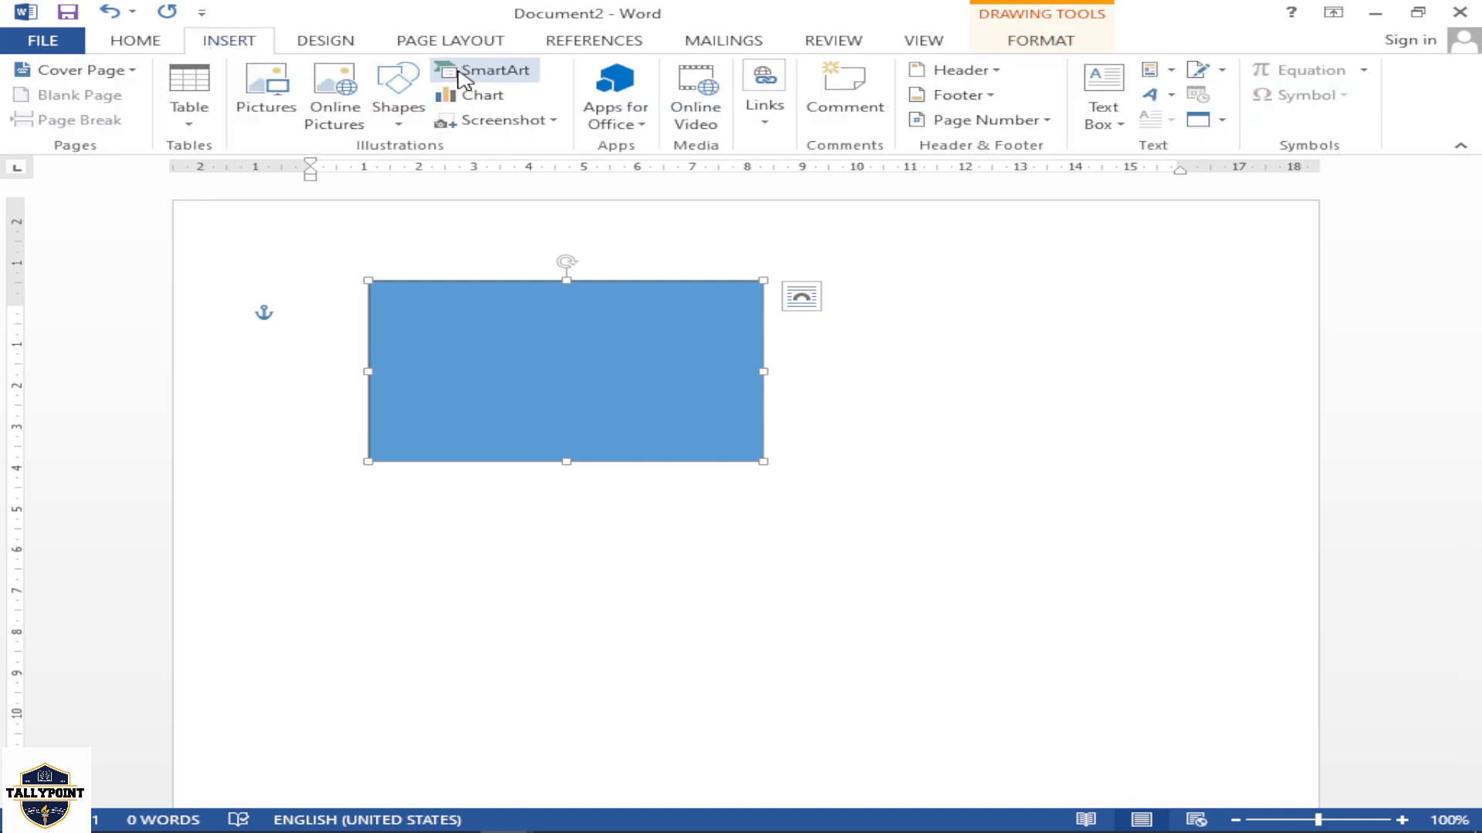
pyautogui.click(396, 100)
pyautogui.click(501, 173)
pyautogui.moveTo(816, 362); pyautogui.dragTo(1085, 596)
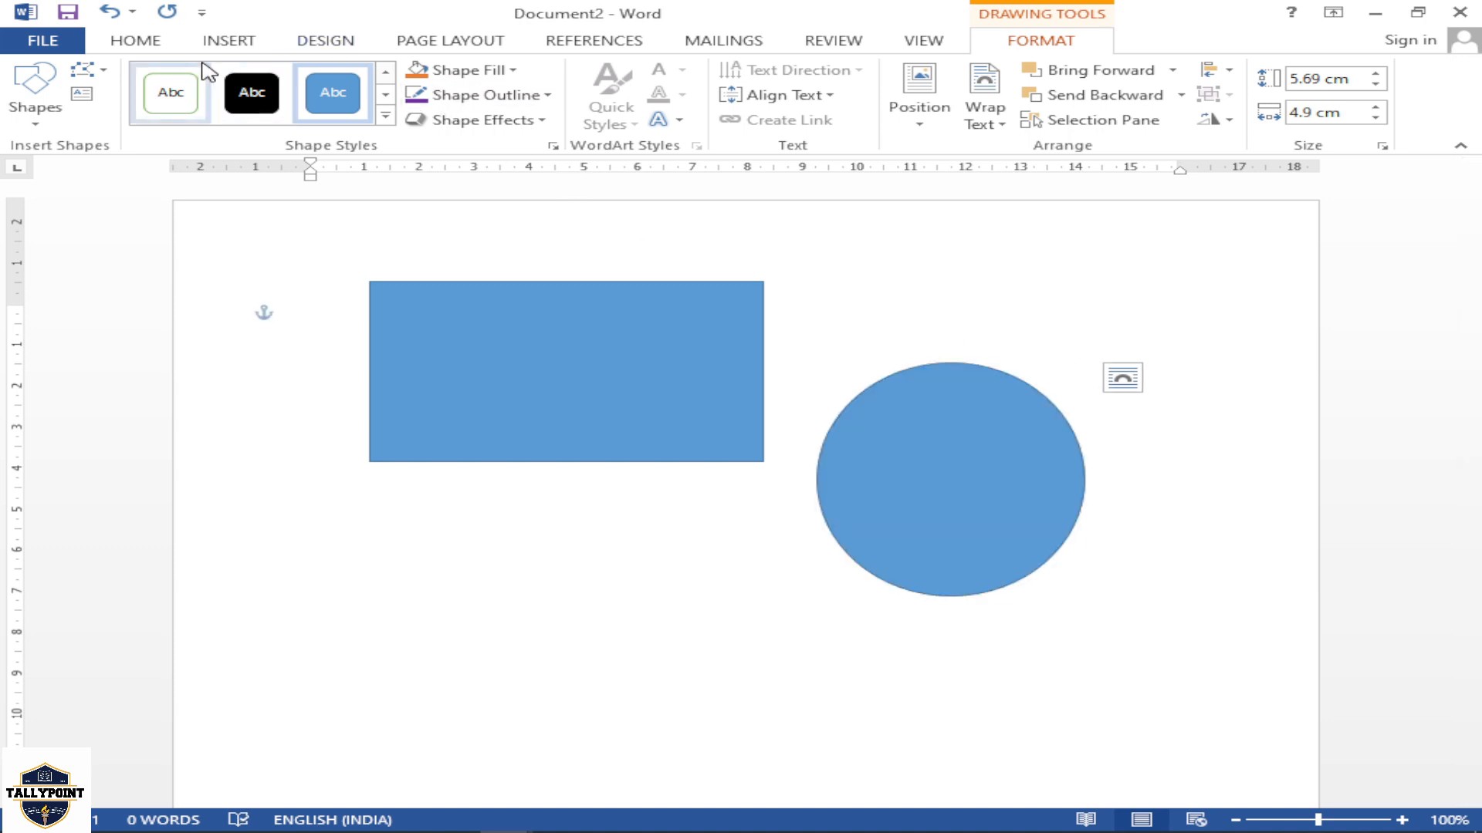
# Draw a rectangle with one rounded corner, about 5 cm high and 7.3 cm wide, below the first rectangle
pyautogui.click(228, 45)
pyautogui.click(396, 91)
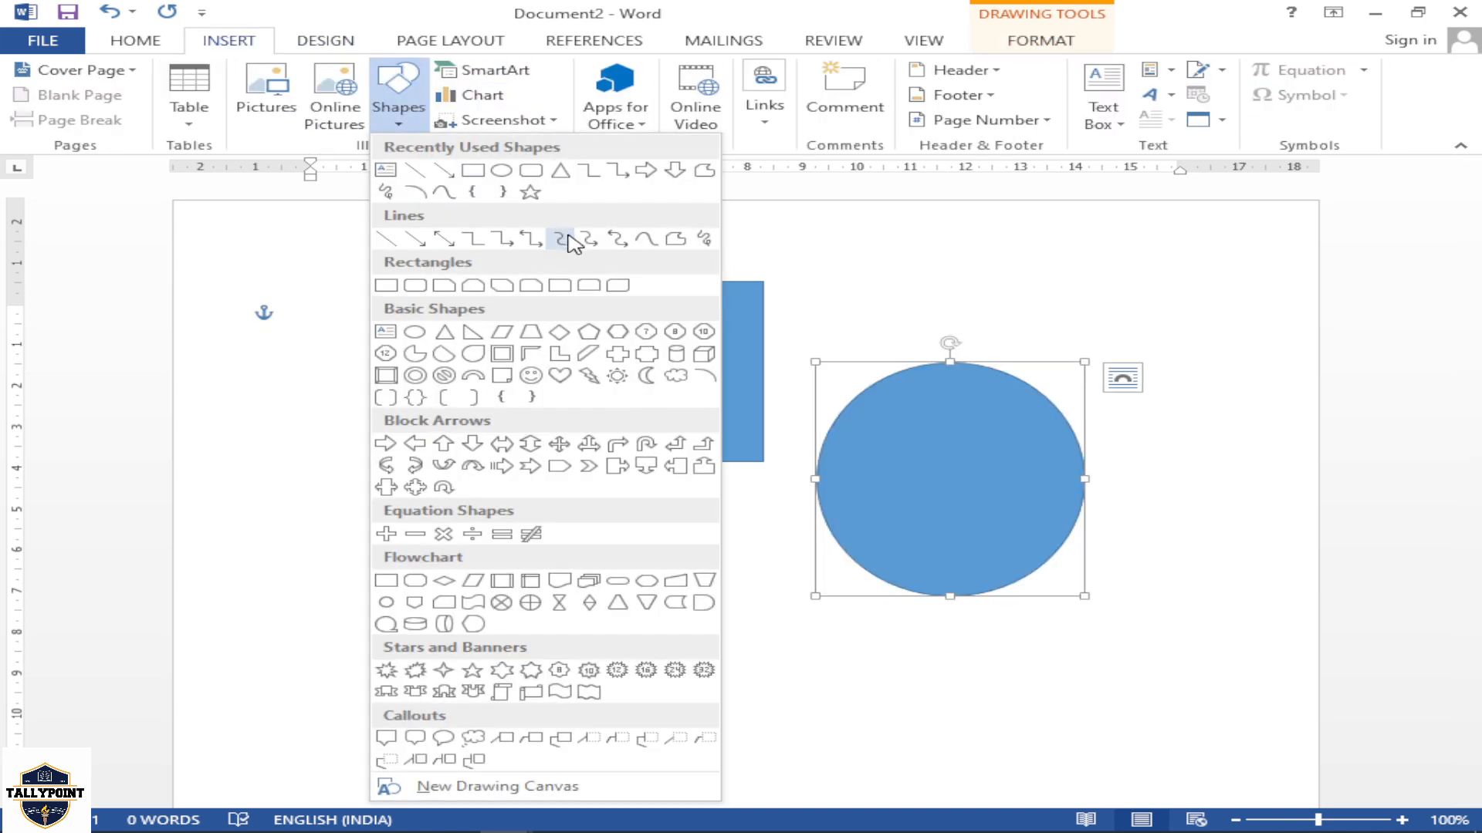
pyautogui.click(563, 285)
pyautogui.moveTo(388, 493); pyautogui.dragTo(788, 700)
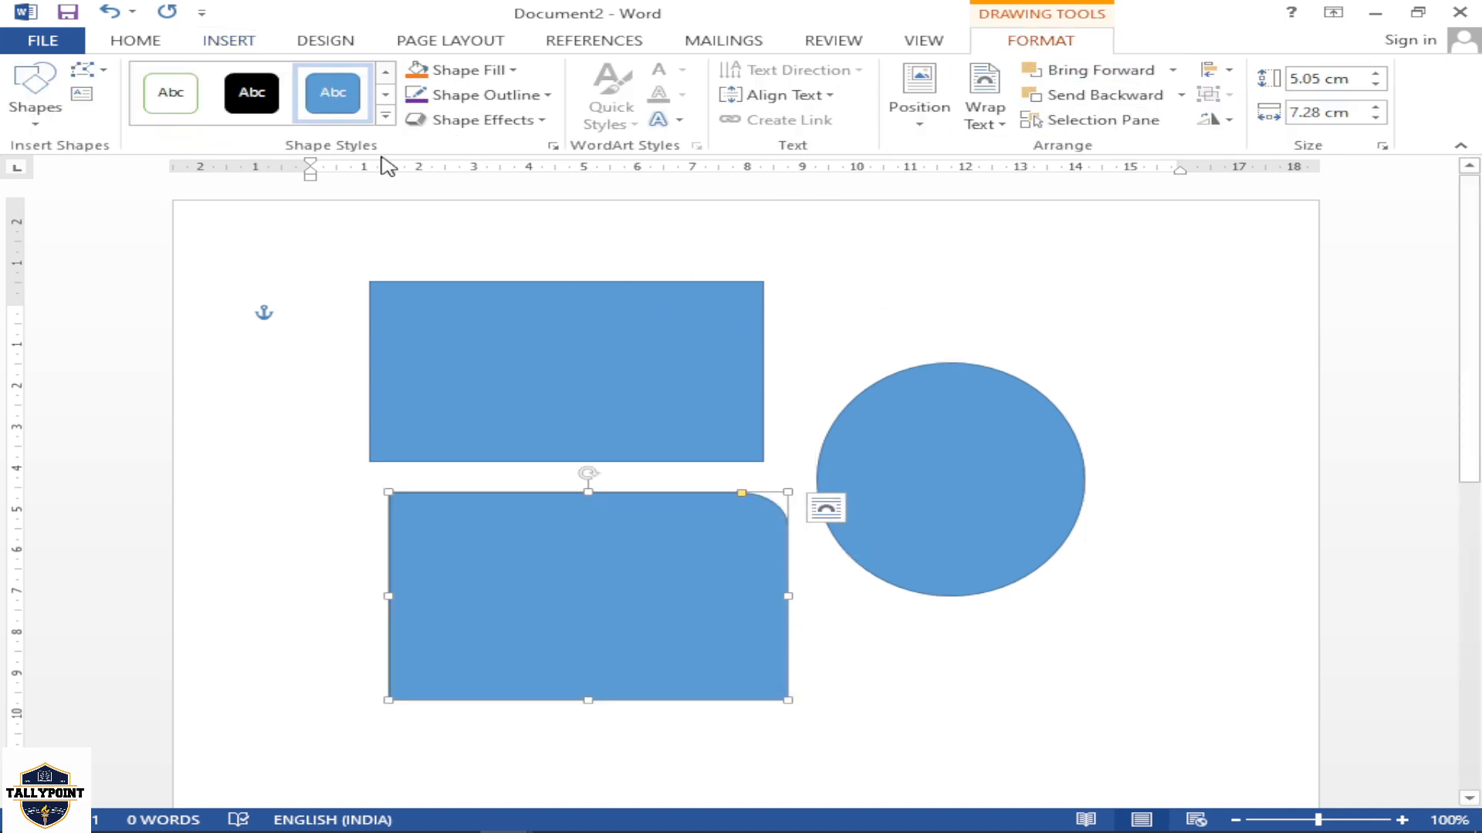
# Apply the subtle blue Accent 5 style to the round-cornered rectangle and set its fill to Orange, Accent 2, Darker 25%
pyautogui.click(385, 115)
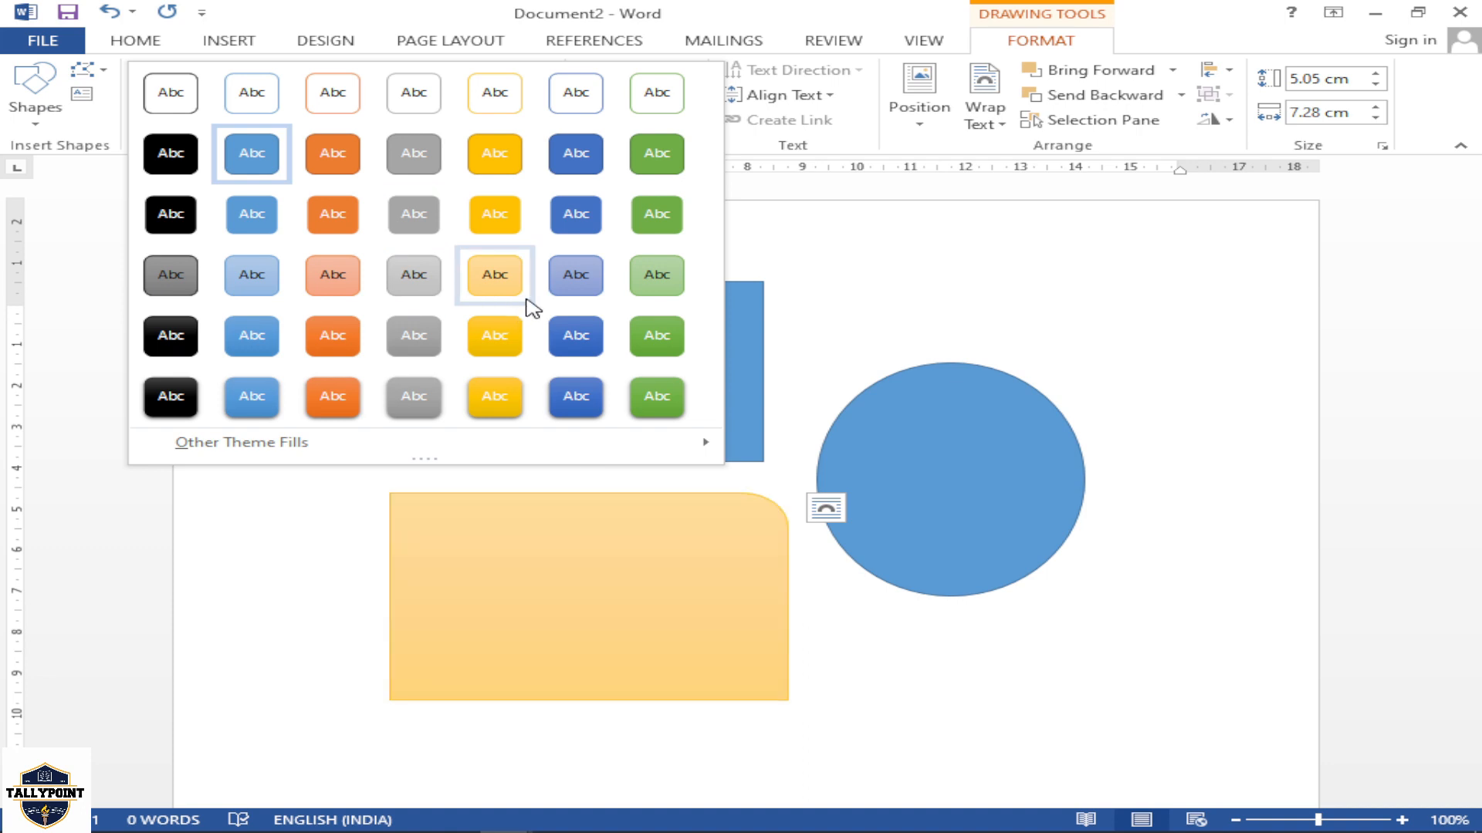
pyautogui.click(567, 285)
pyautogui.click(467, 69)
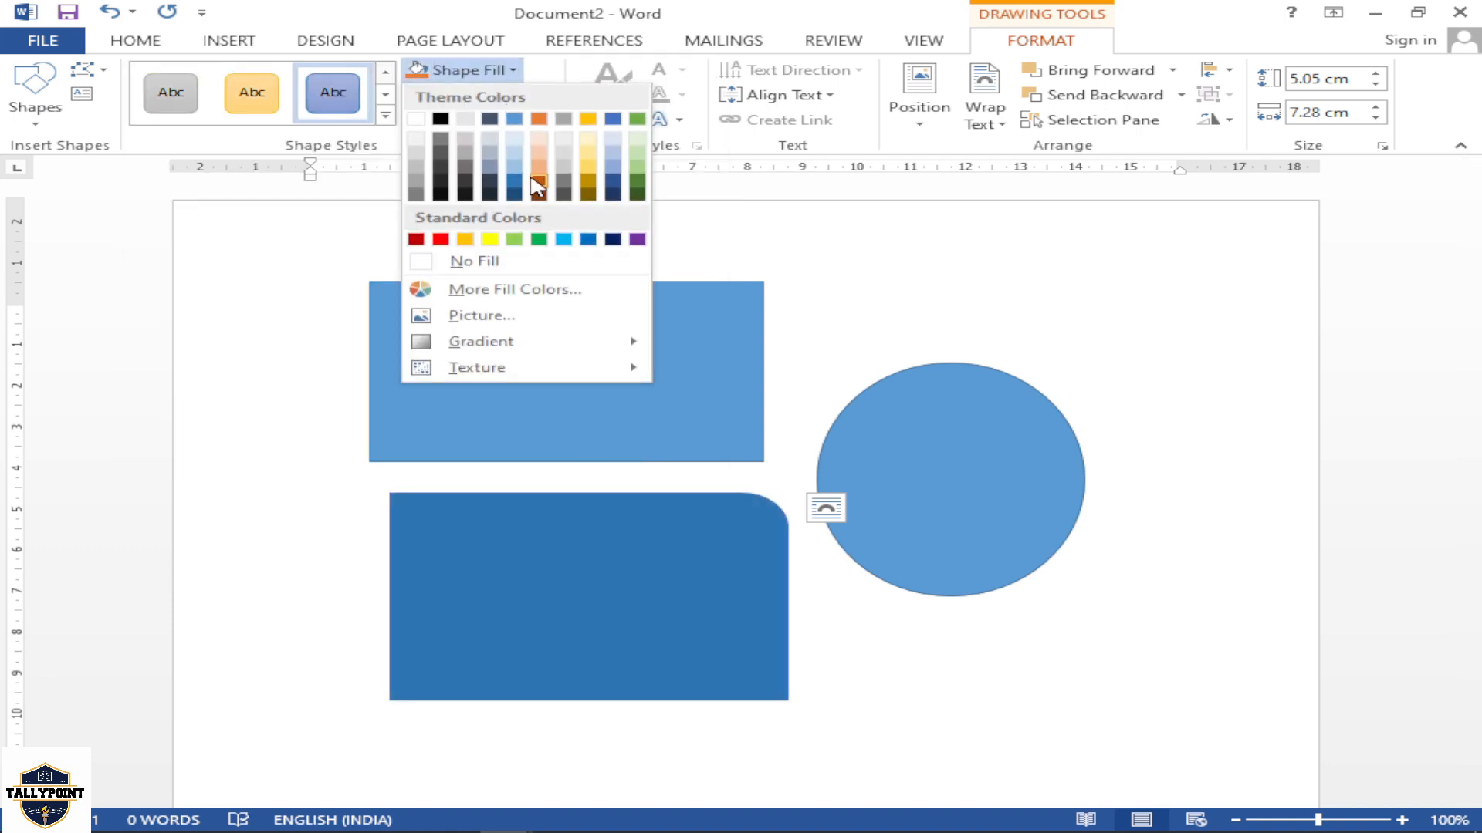
pyautogui.click(539, 179)
# Give the round-cornered rectangle a standard dark blue outline with a weight of 4½ pt
pyautogui.click(494, 94)
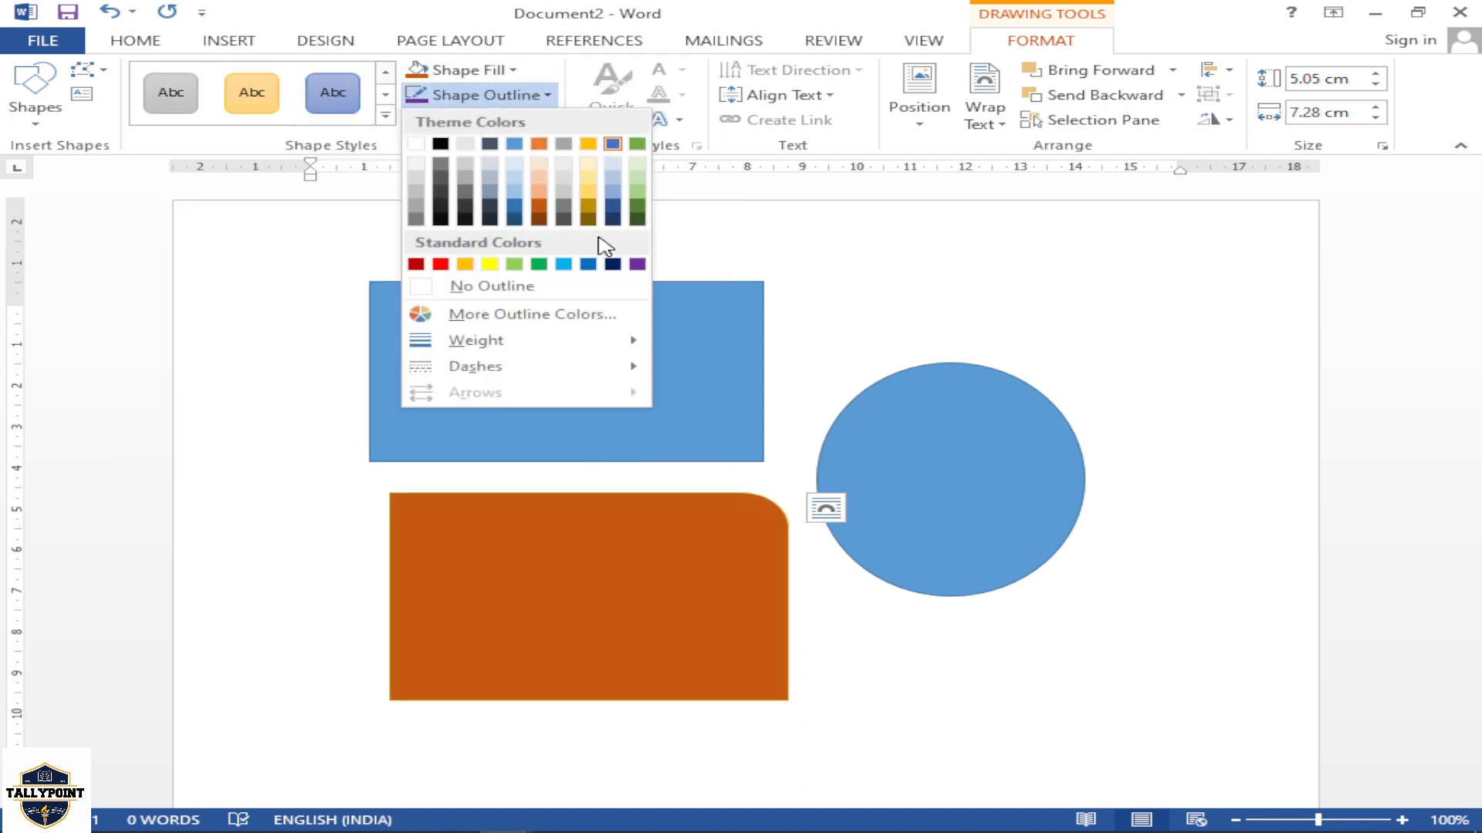
pyautogui.click(612, 264)
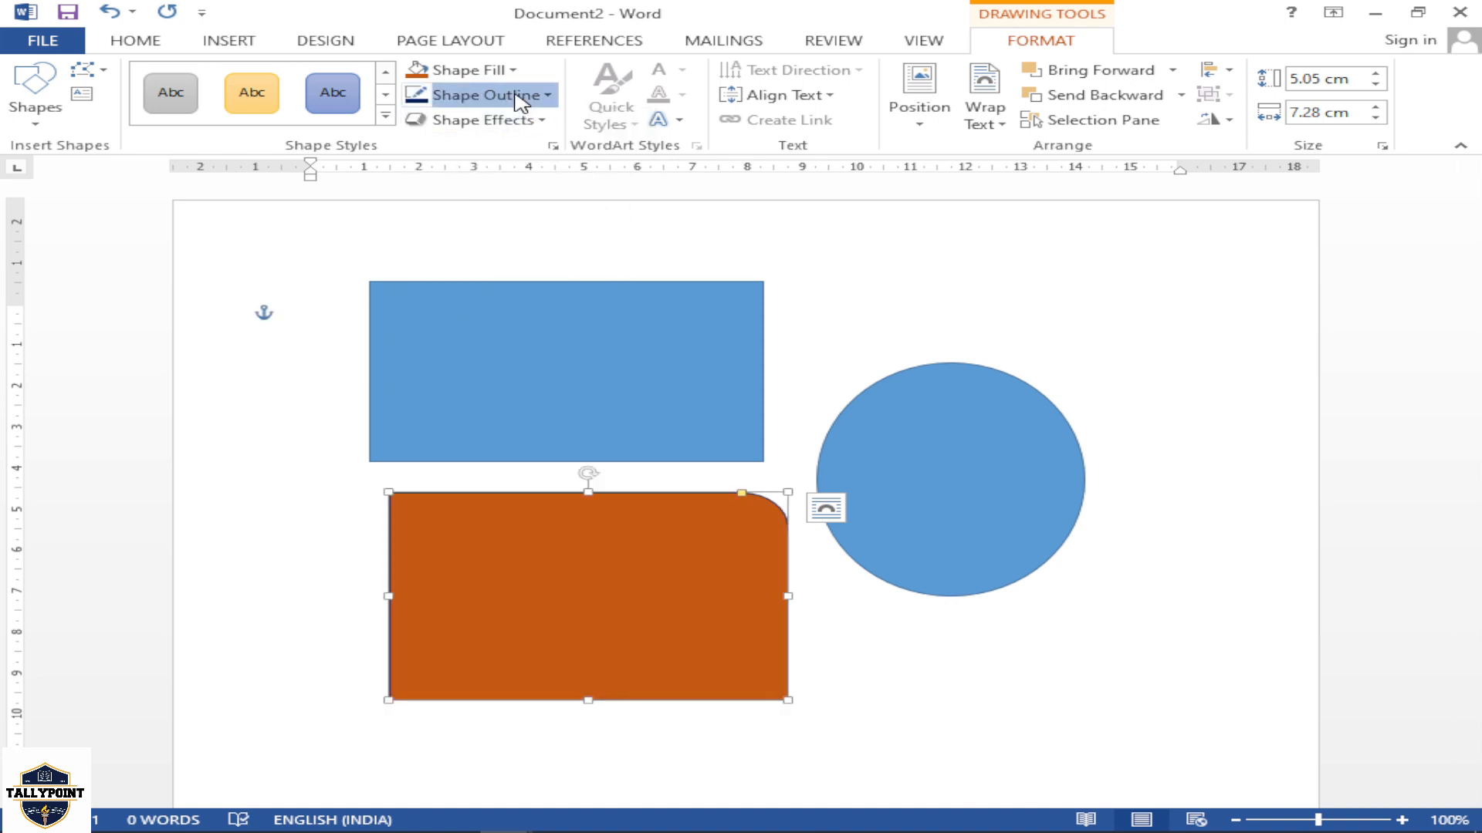
pyautogui.click(502, 94)
pyautogui.moveTo(617, 345)
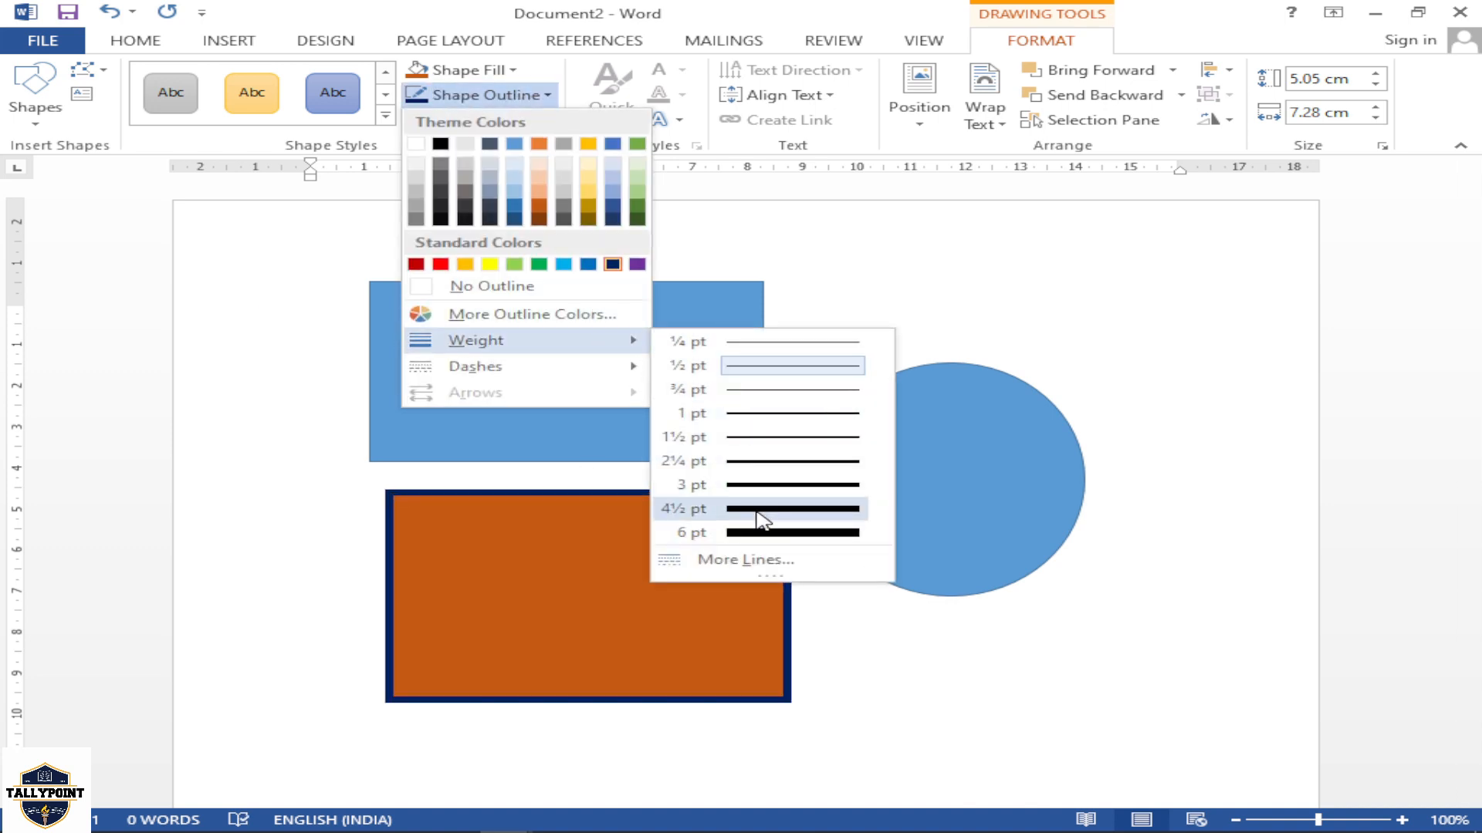
pyautogui.click(747, 508)
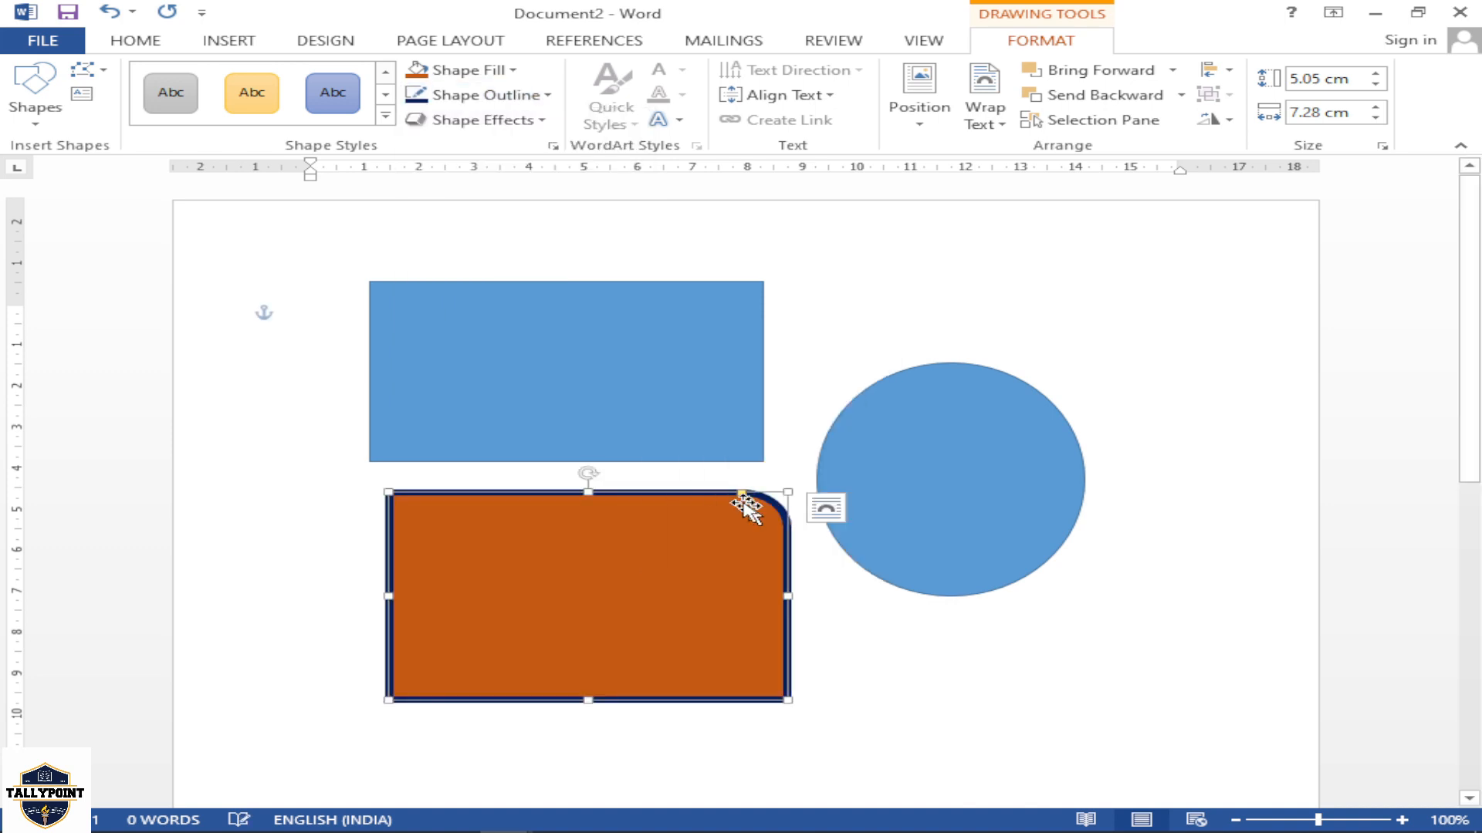
# Open the glow variations for the round-cornered rectangle
pyautogui.click(496, 120)
pyautogui.moveTo(576, 318)
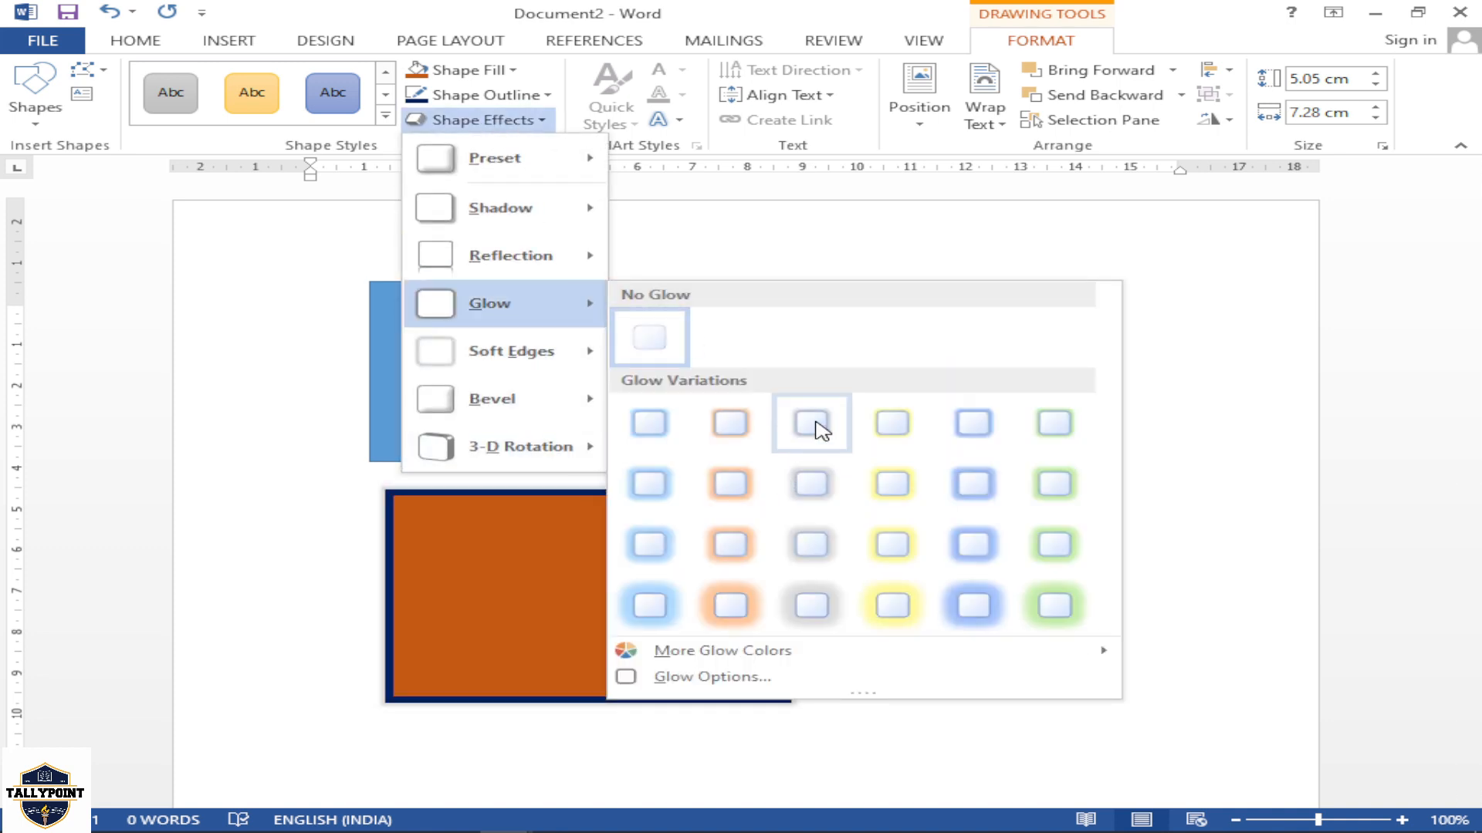
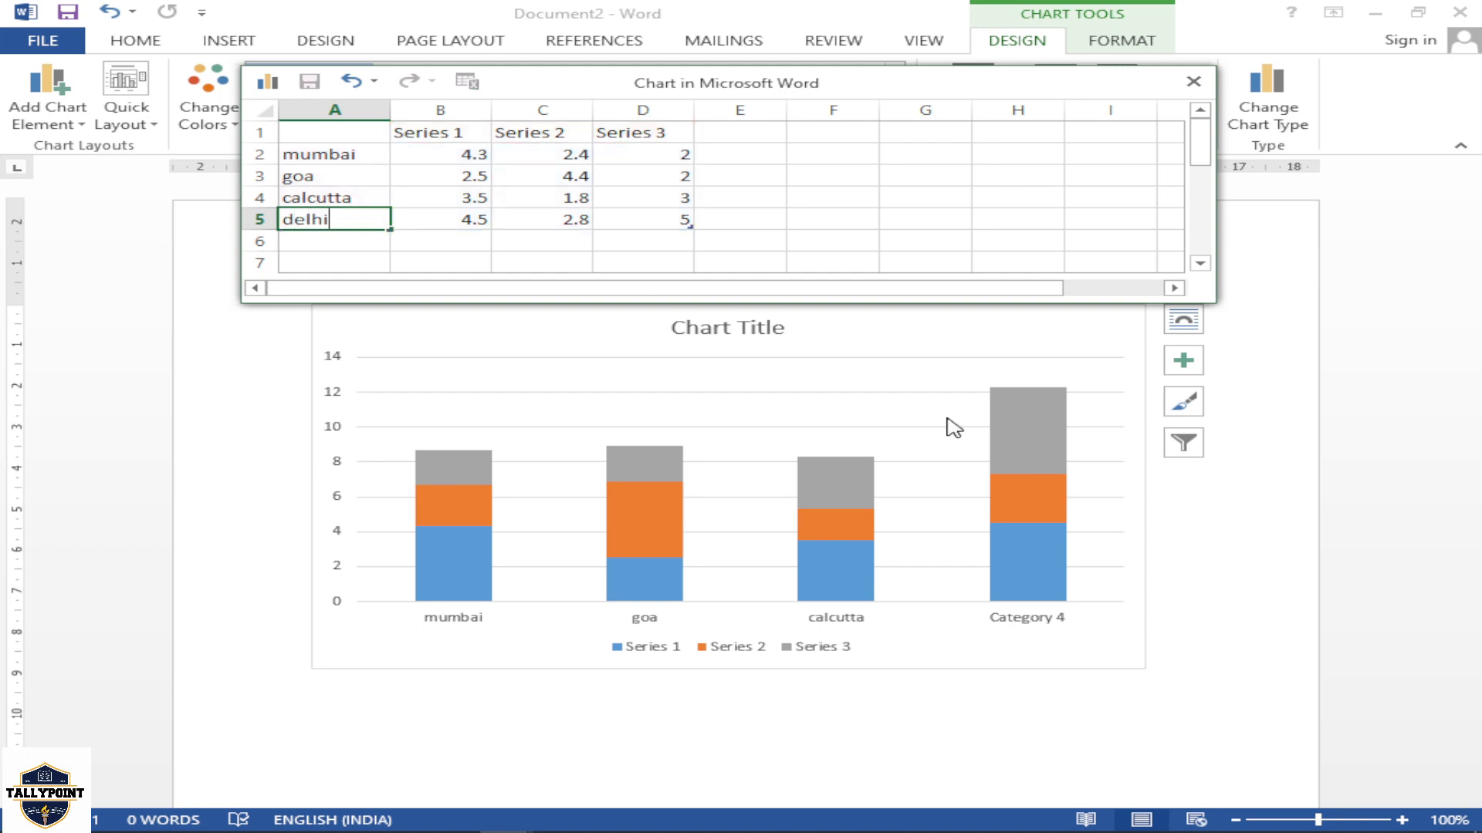
# Commit delhi as the fourth category name of the stacked column chart and close the chart's data sheet
pyautogui.click(1224, 520)
pyautogui.click(1116, 522)
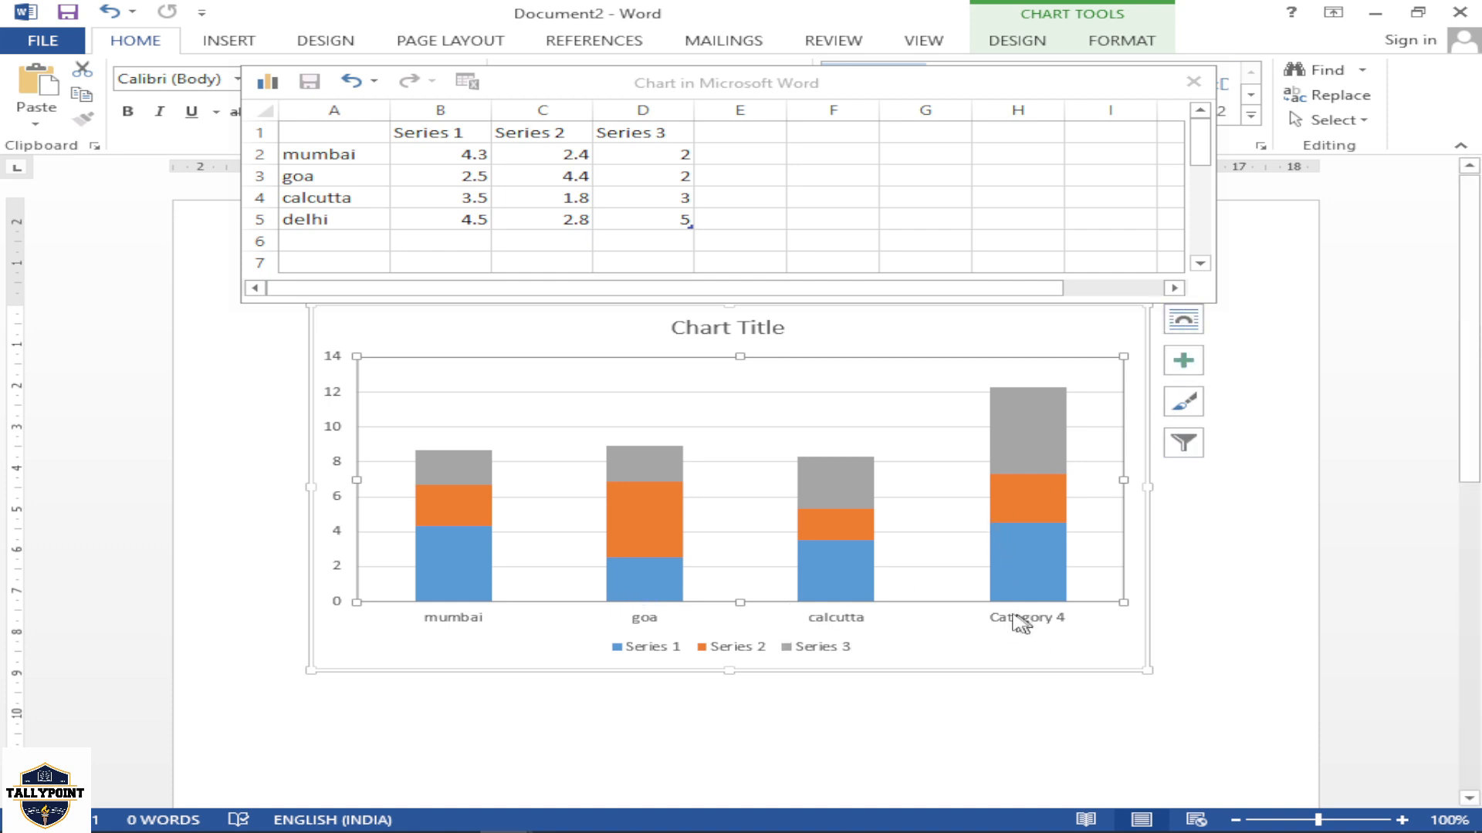
pyautogui.click(342, 221)
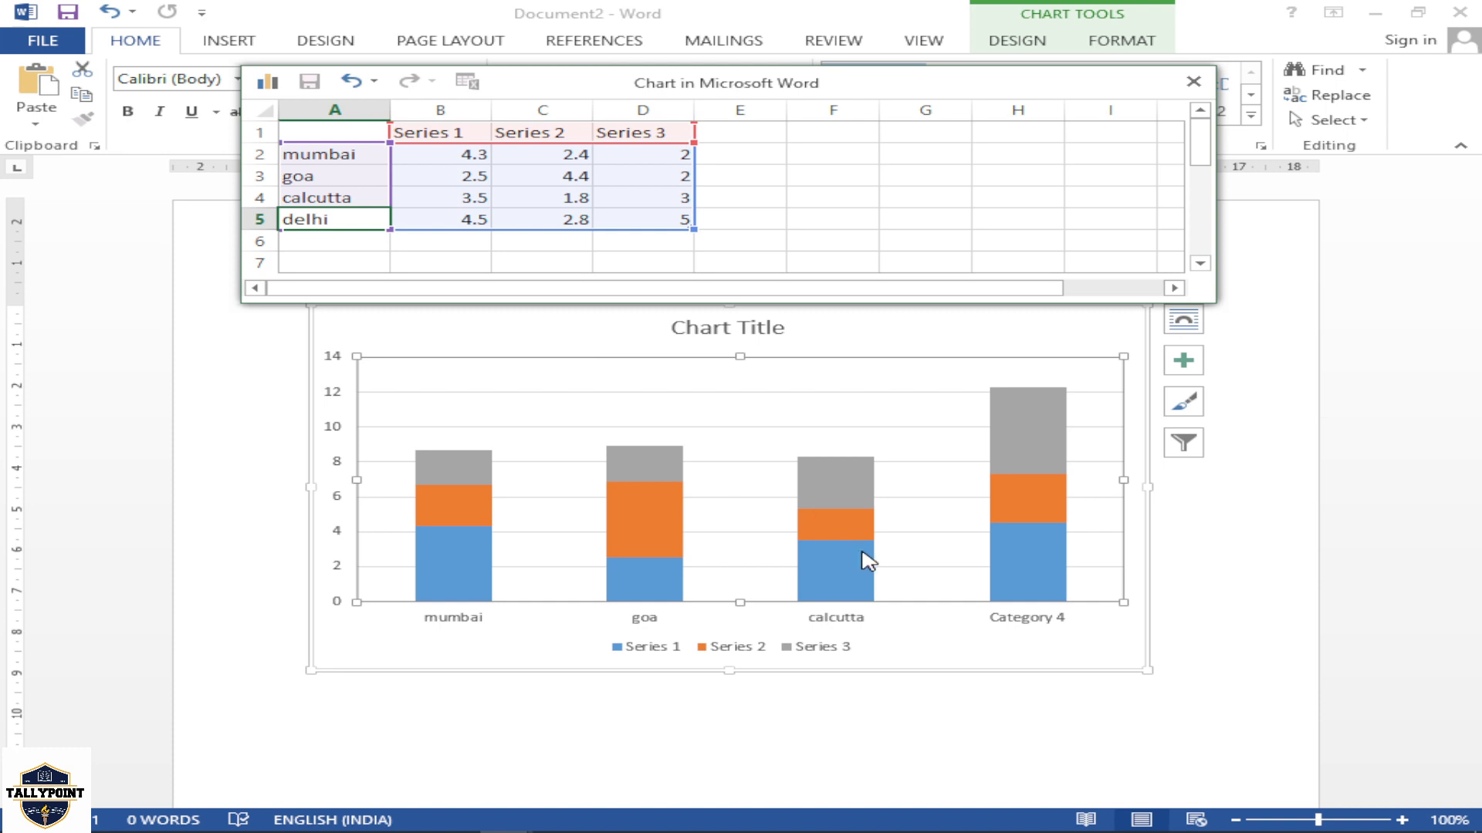
pyautogui.click(1034, 618)
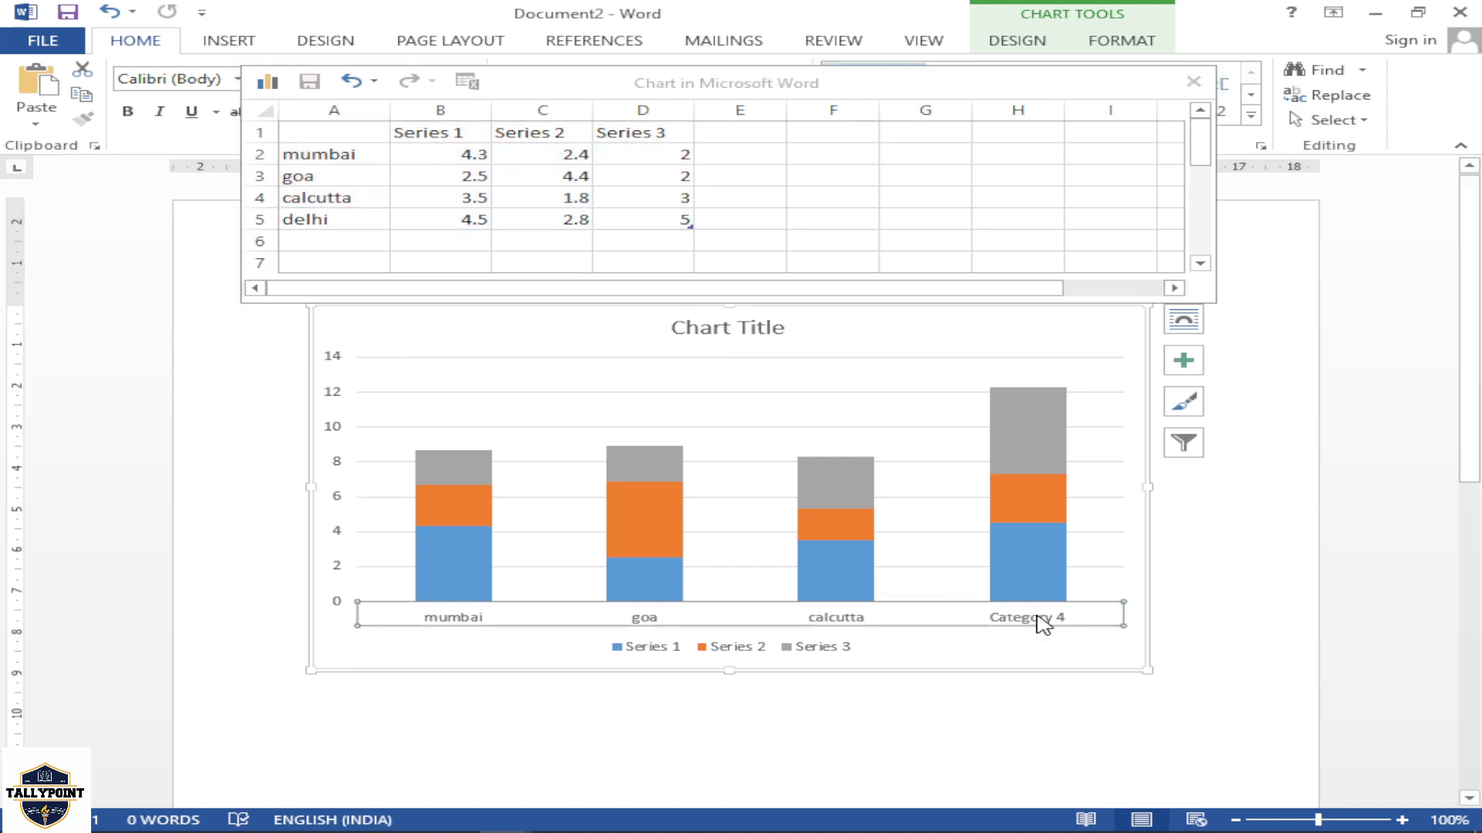
pyautogui.click(340, 221)
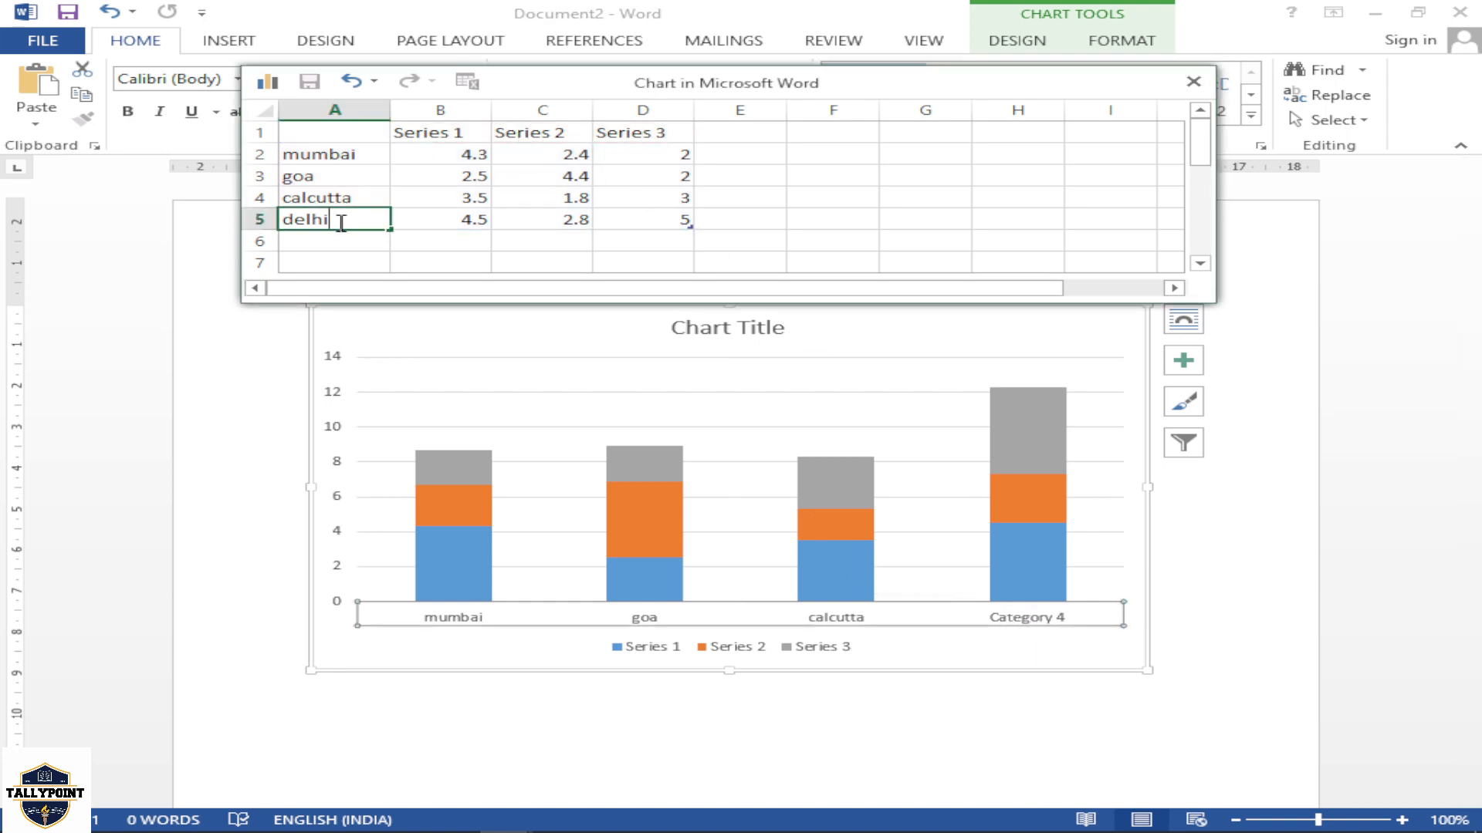
pyautogui.click(345, 197)
pyautogui.click(347, 176)
pyautogui.click(347, 154)
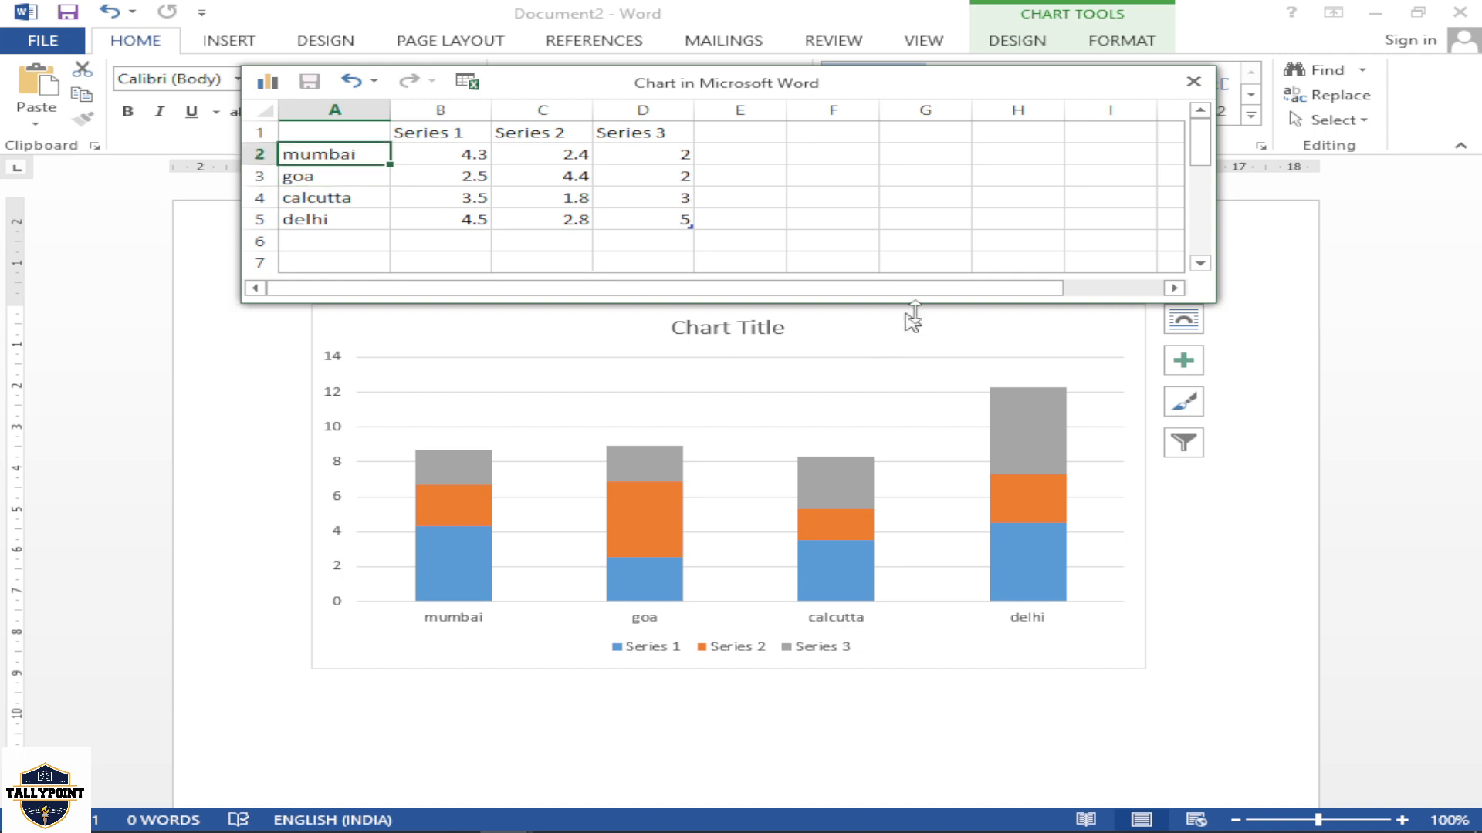
pyautogui.click(1193, 81)
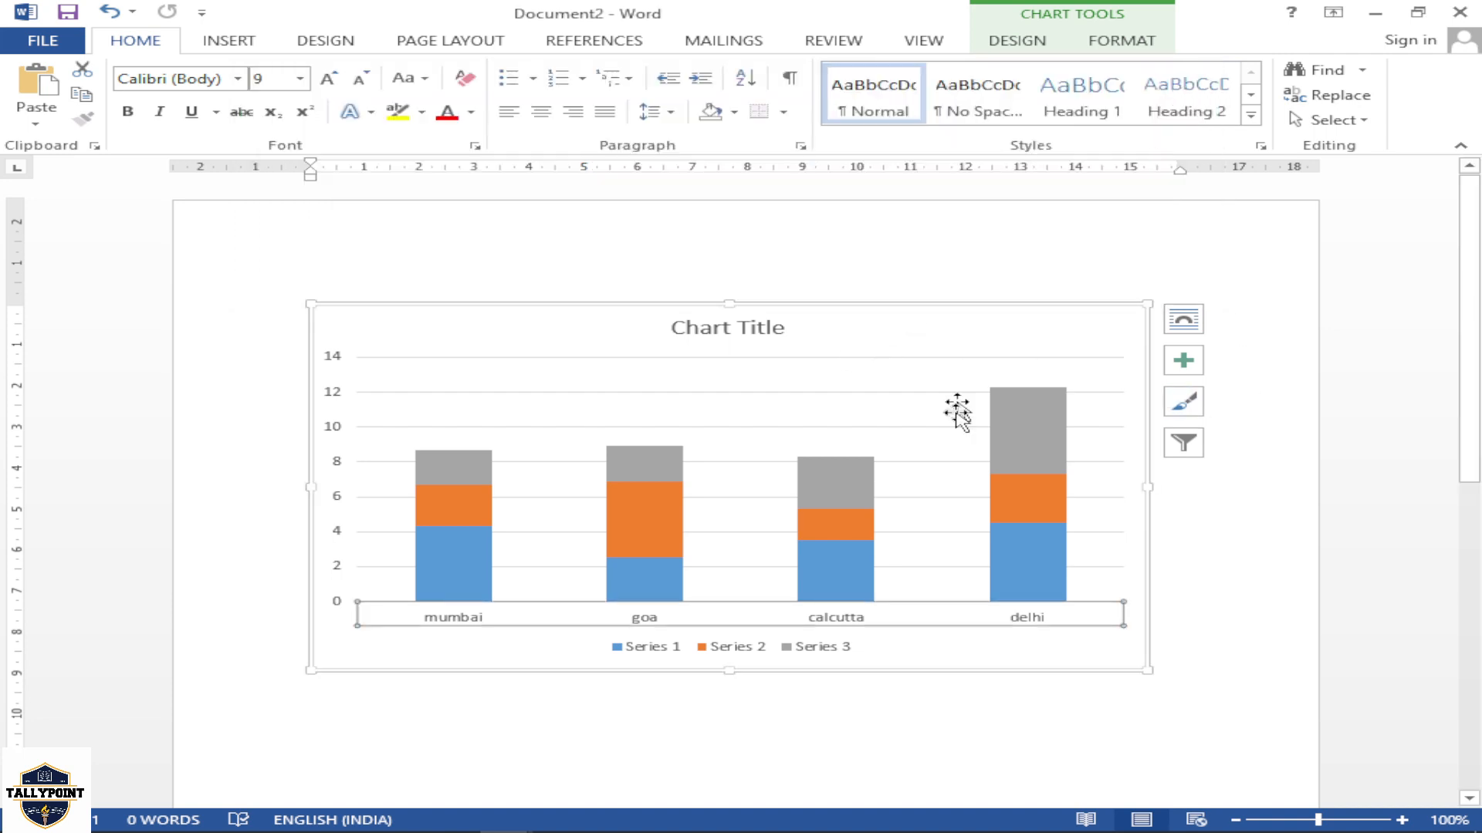
# Try the light gradient, dark background and hatched plot area chart styles on the stacked column chart
pyautogui.click(638, 373)
pyautogui.click(1135, 41)
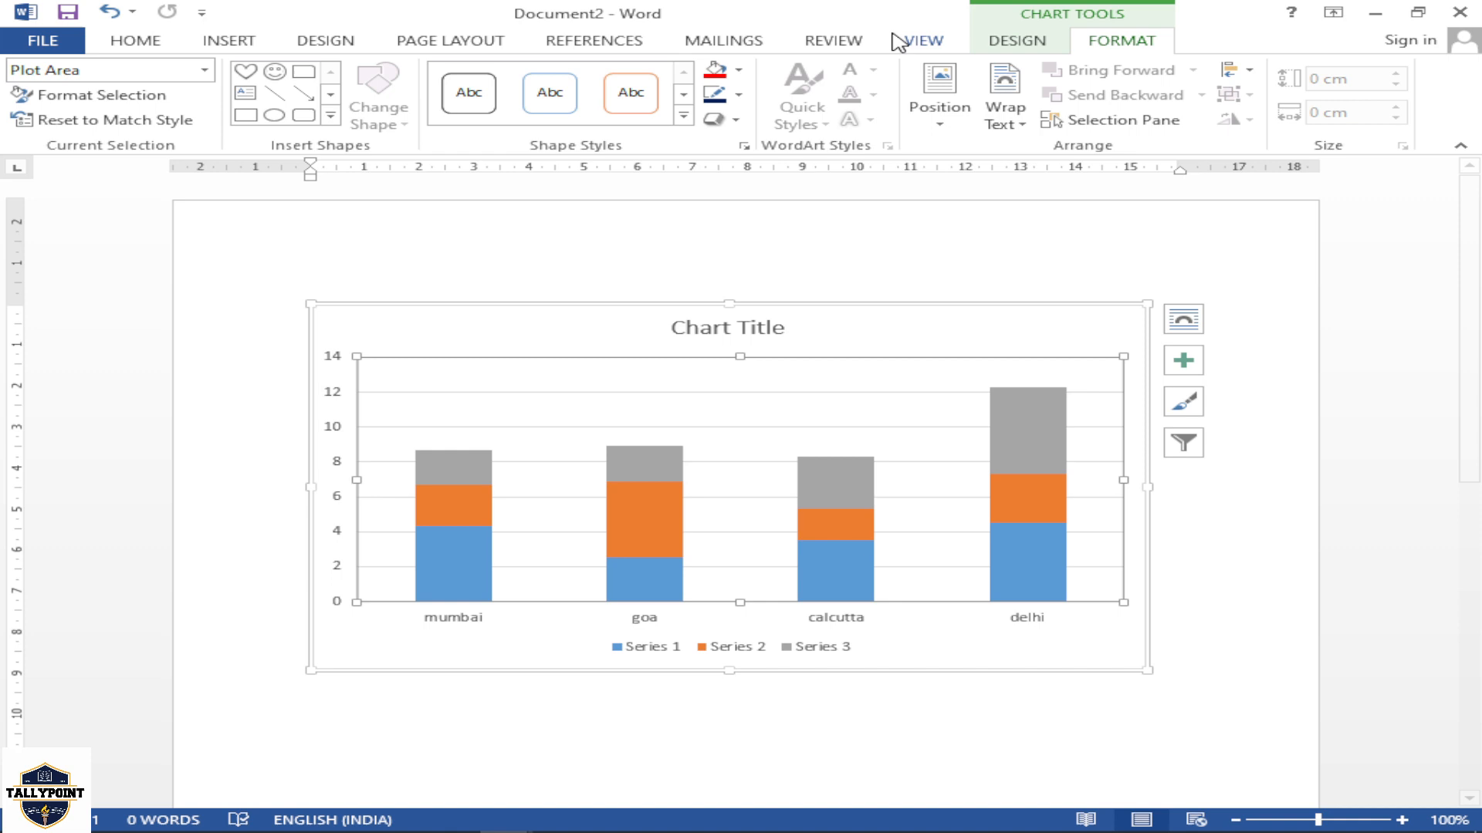
pyautogui.click(997, 42)
pyautogui.click(841, 105)
pyautogui.click(896, 118)
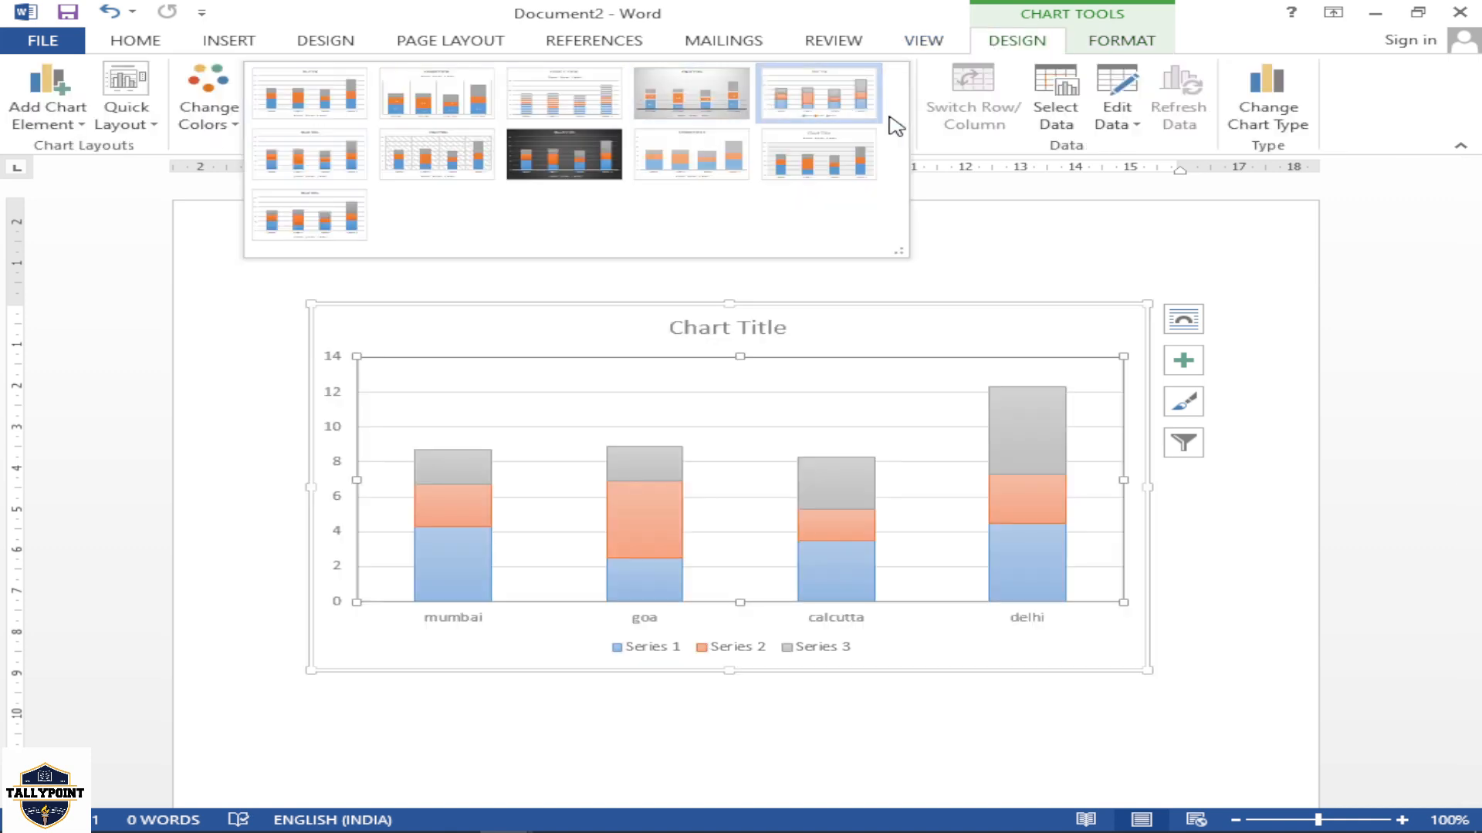
pyautogui.click(544, 175)
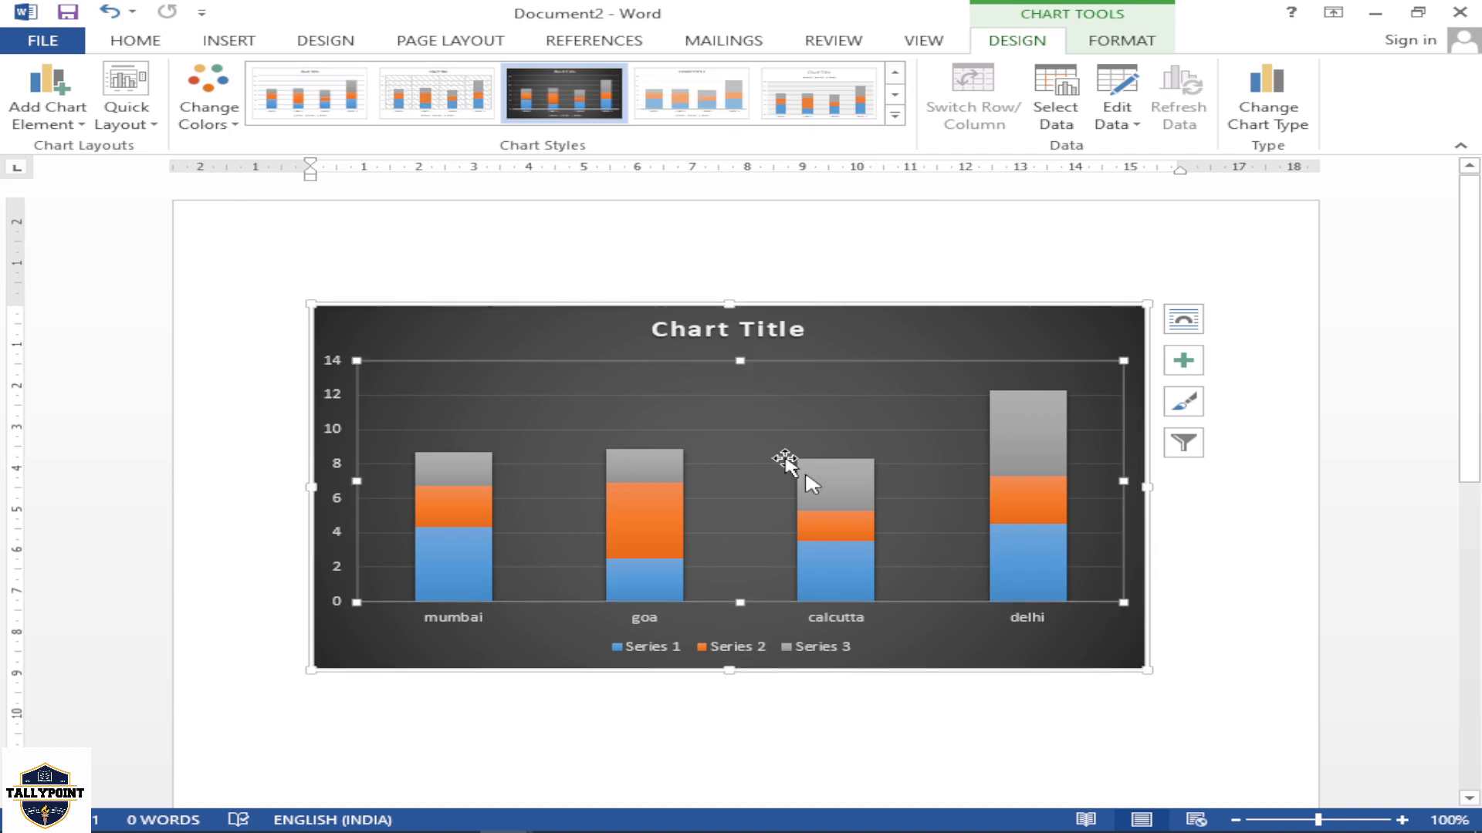
pyautogui.click(479, 116)
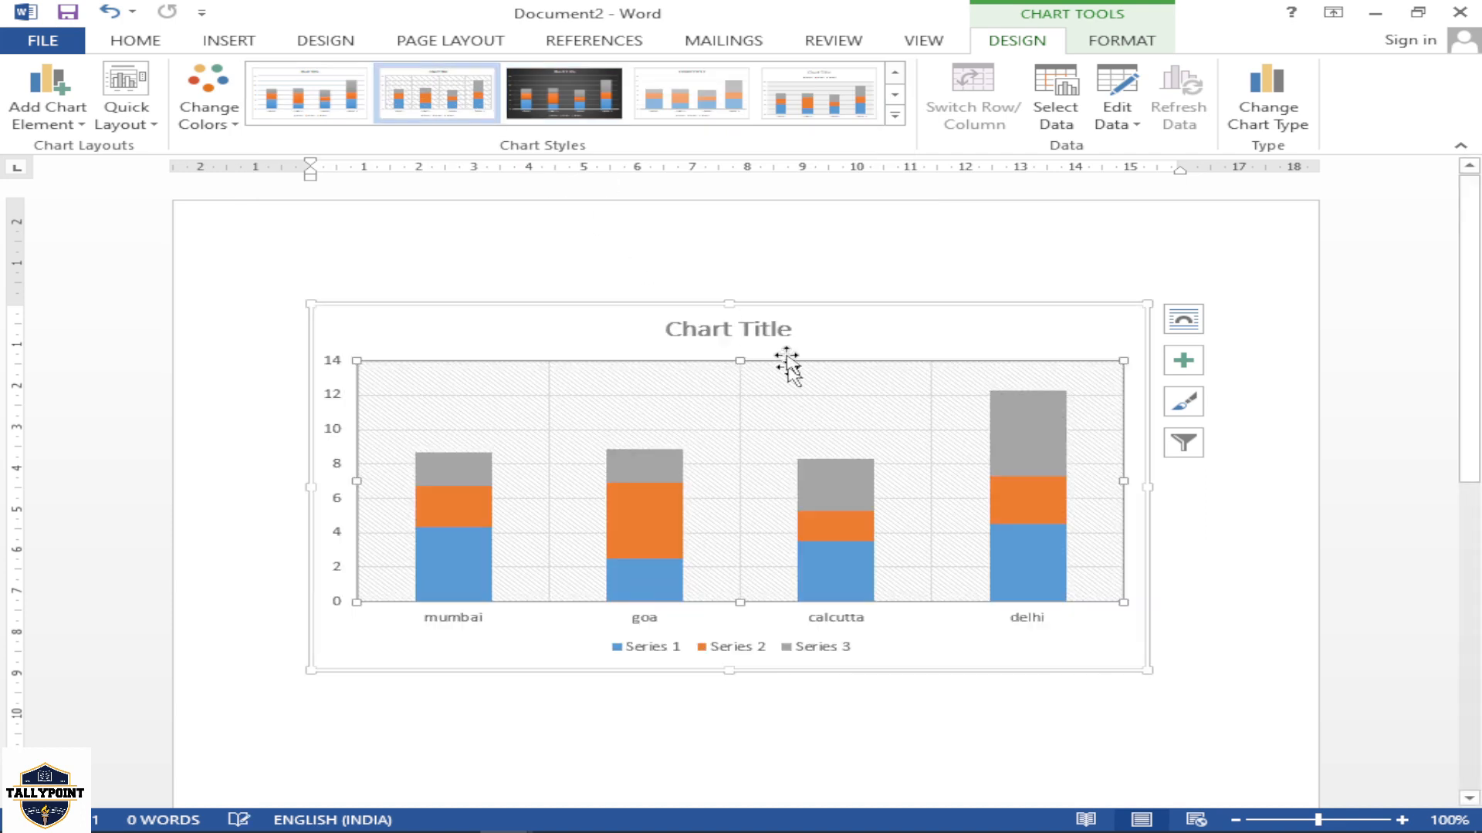
# Apply the last chart style in the gallery and a quick layout with a data table and vertical axis title to the chart
pyautogui.click(895, 116)
pyautogui.click(275, 226)
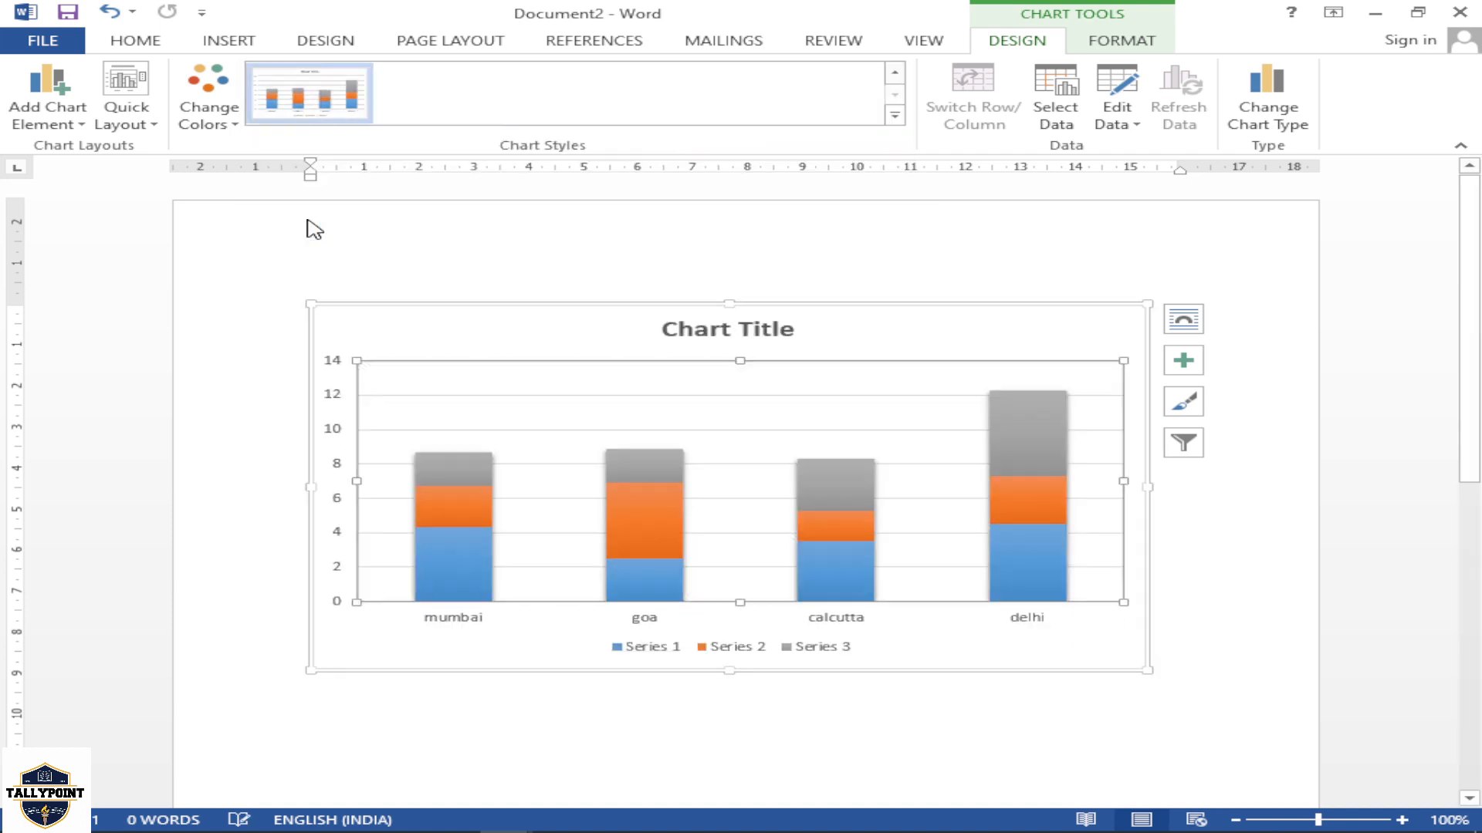
pyautogui.click(137, 132)
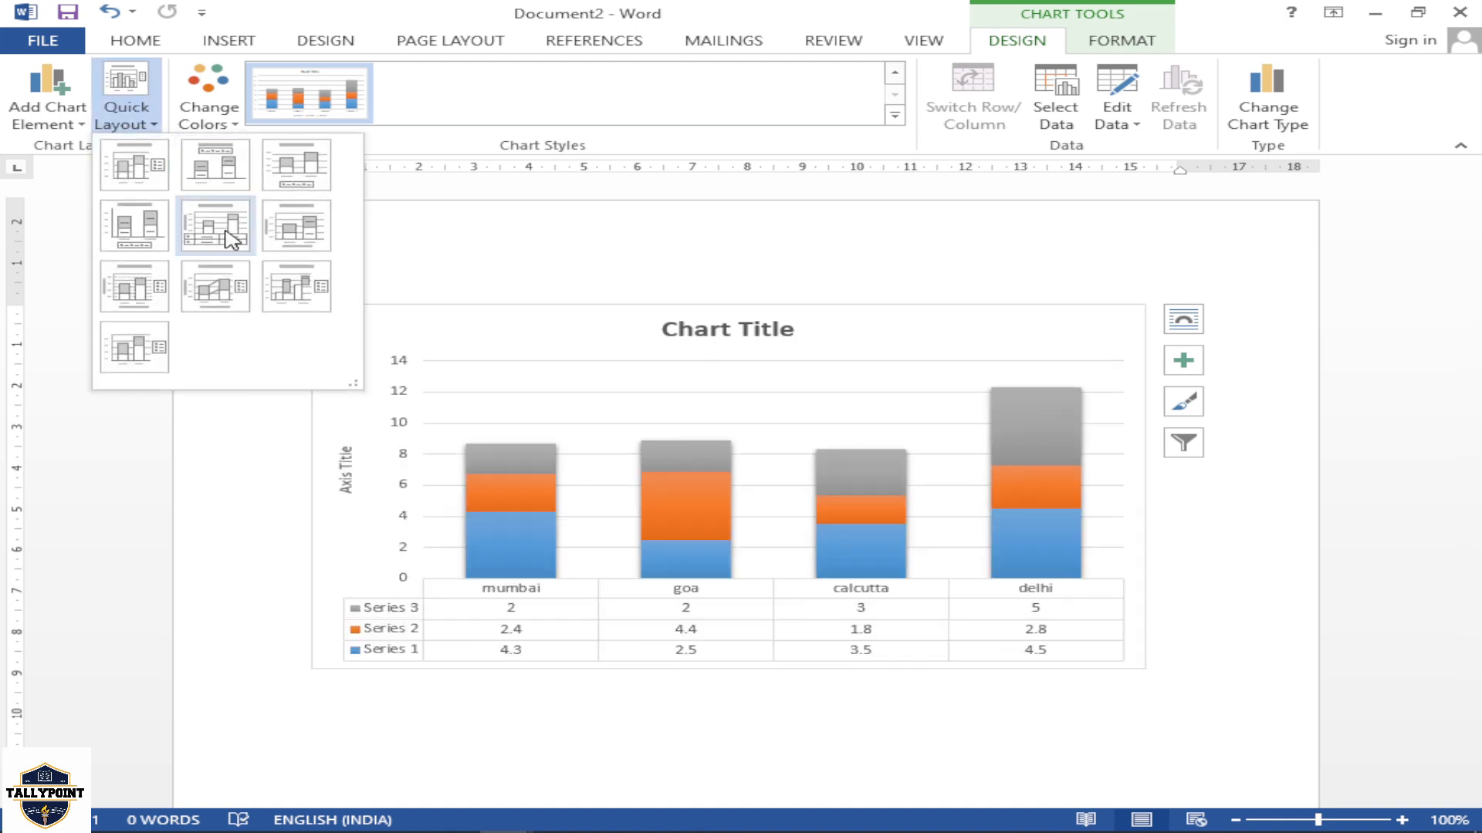
pyautogui.click(209, 224)
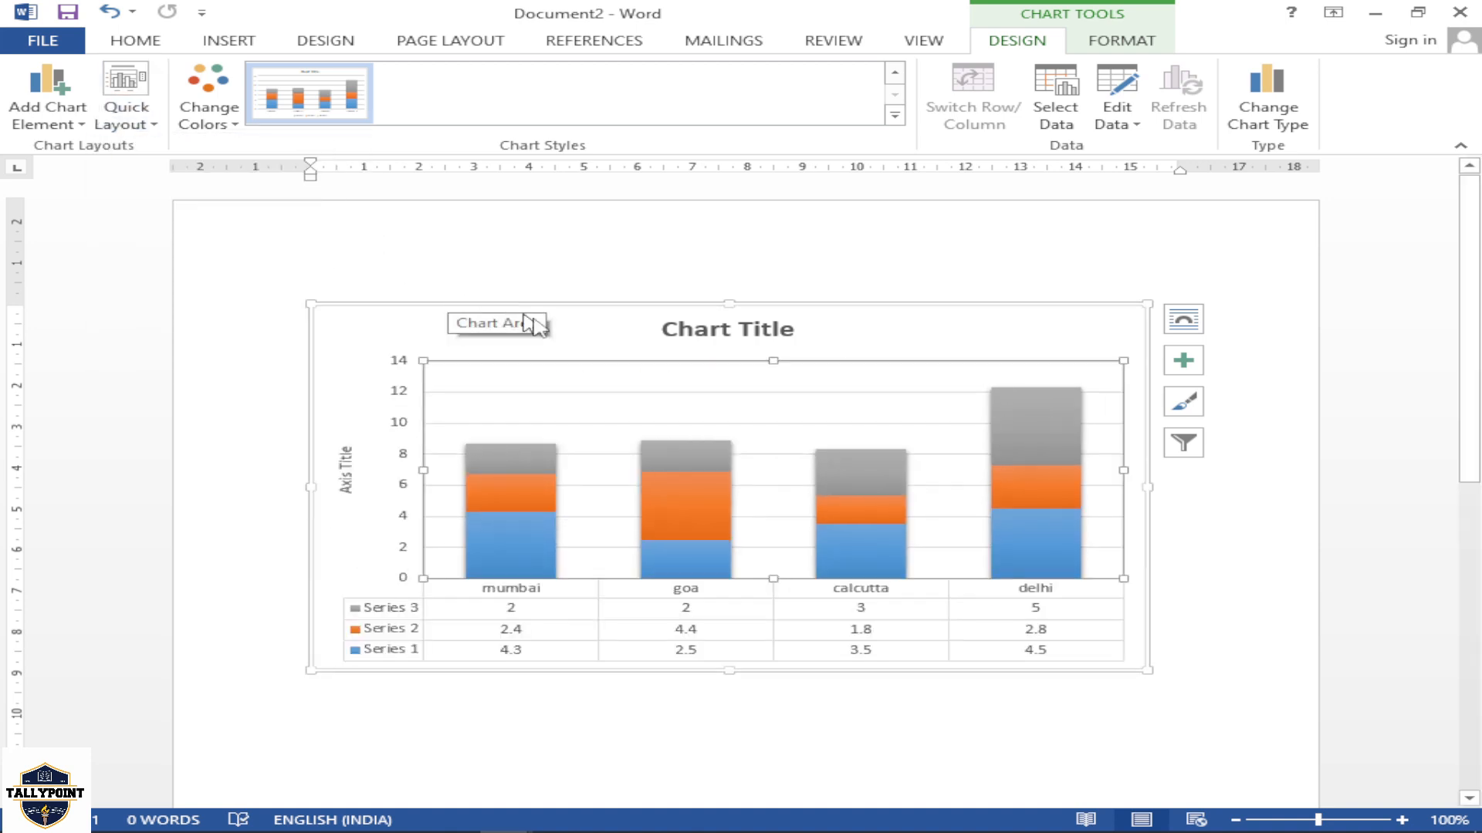
pyautogui.click(1223, 579)
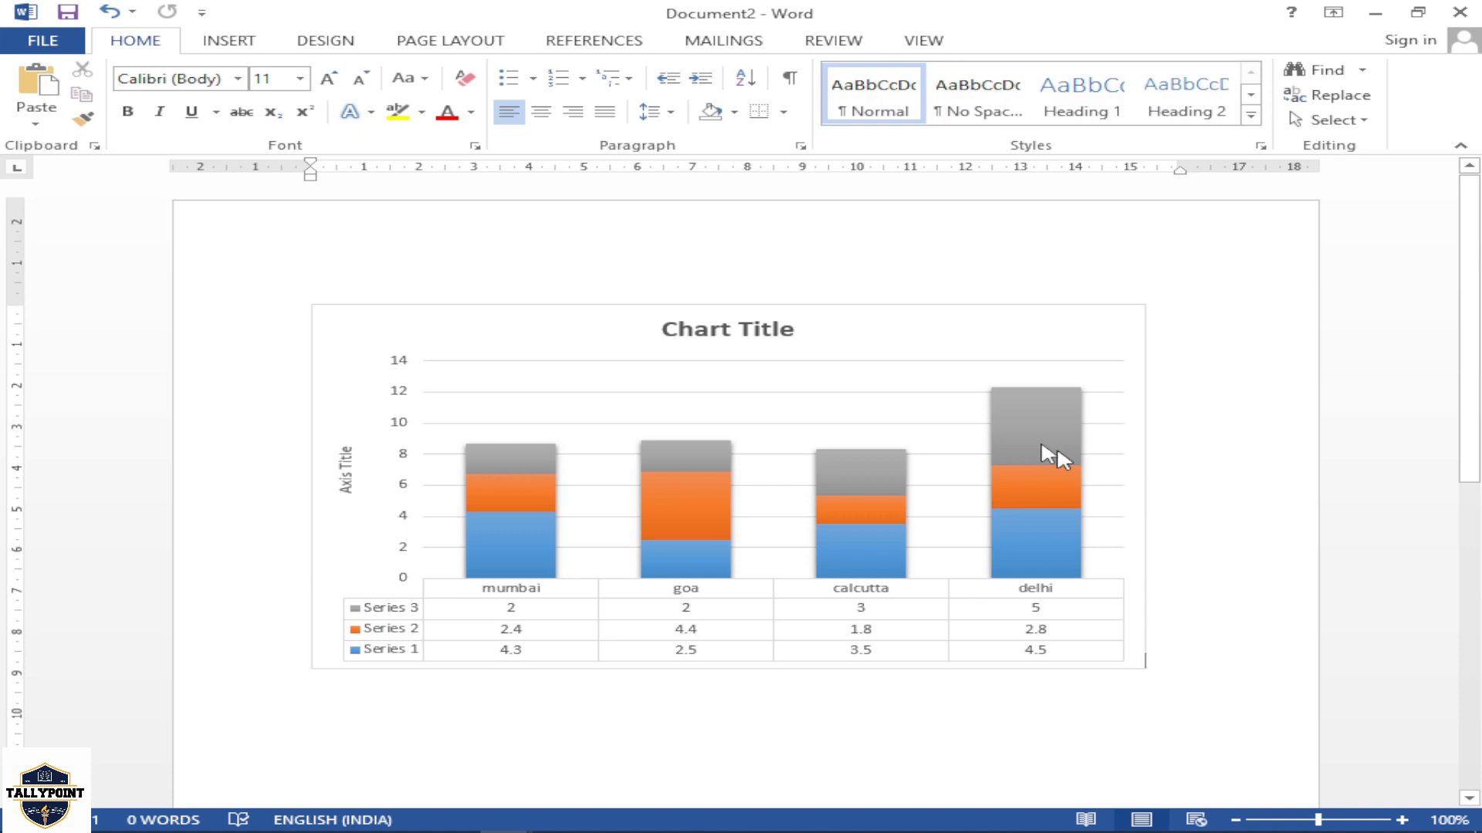
# View the options for inserting an online video and close them without adding one
pyautogui.click(206, 49)
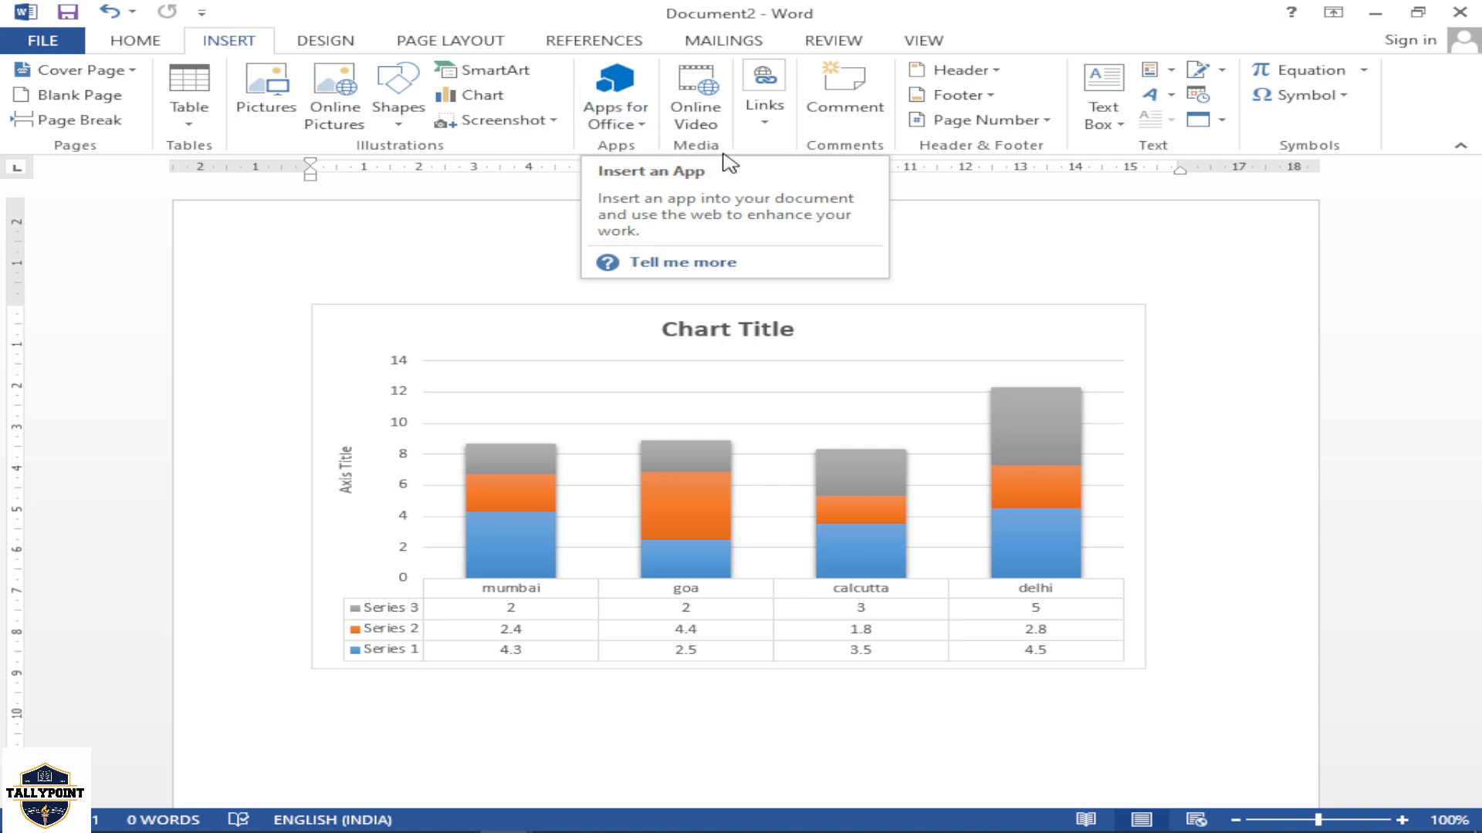
pyautogui.click(704, 124)
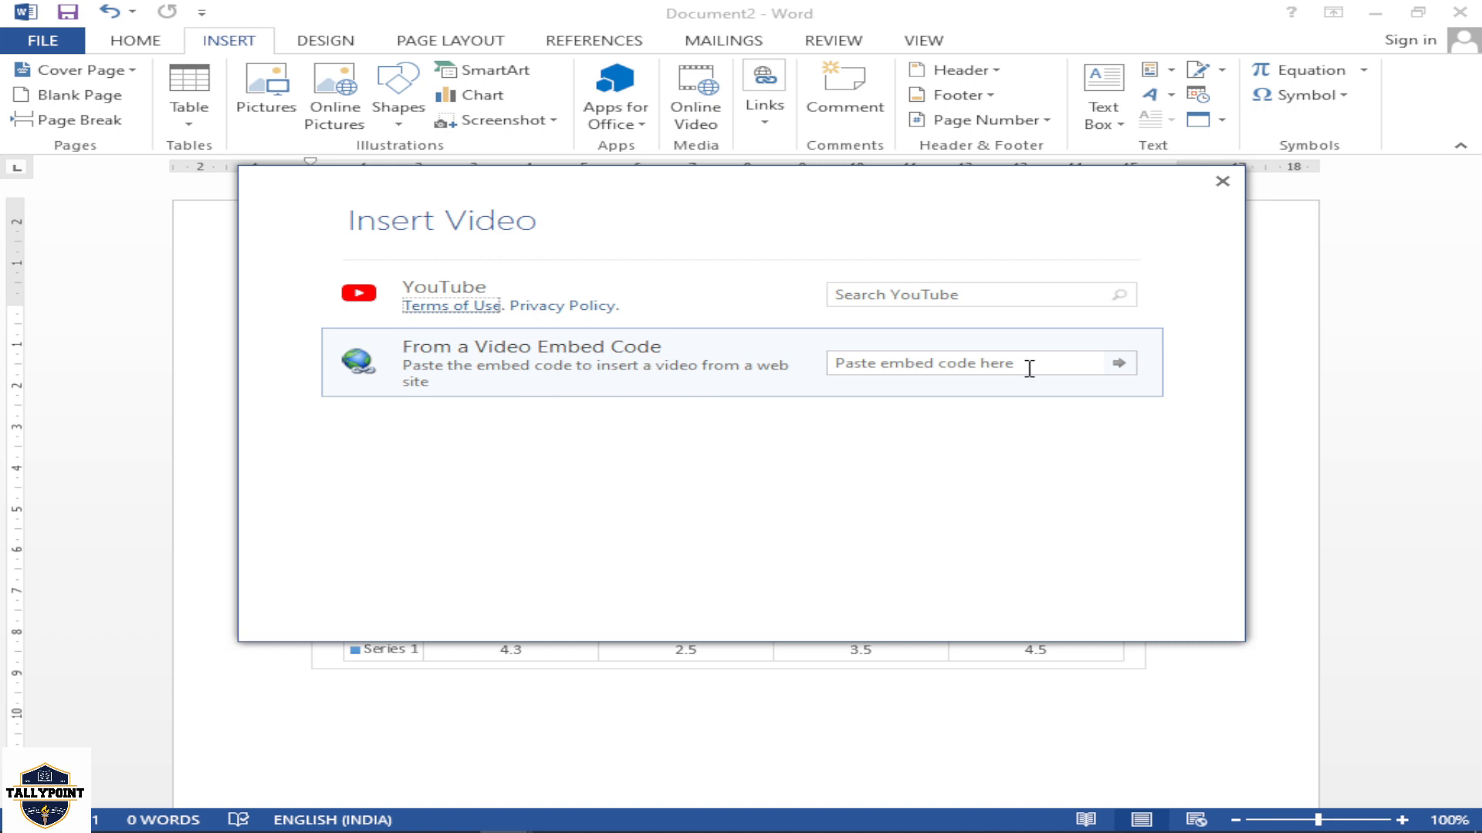
pyautogui.click(1220, 184)
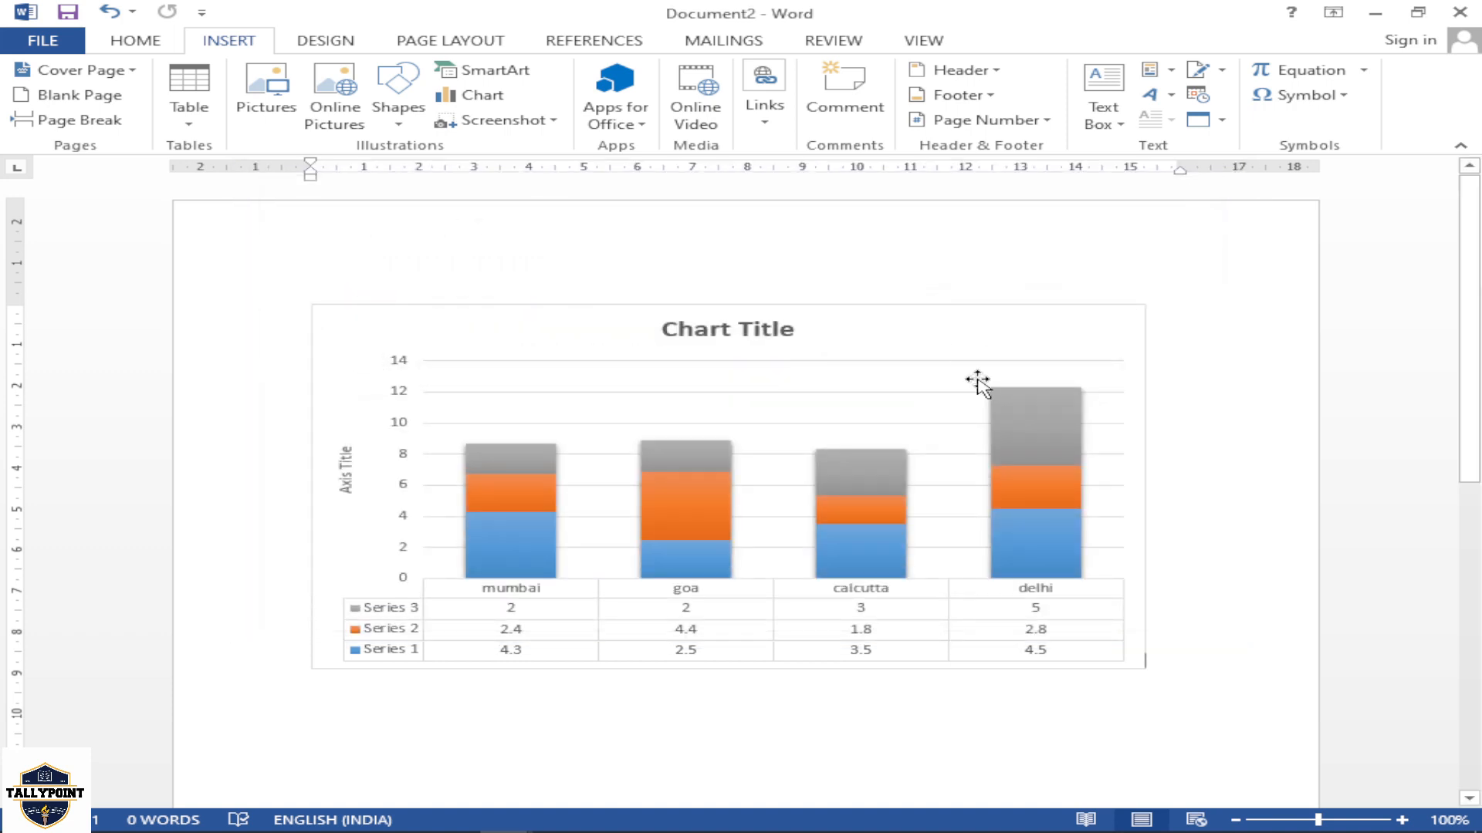
# Insert a hyperlink displayed as CLICK HERE that points to Top of the Document, and follow it
pyautogui.click(760, 121)
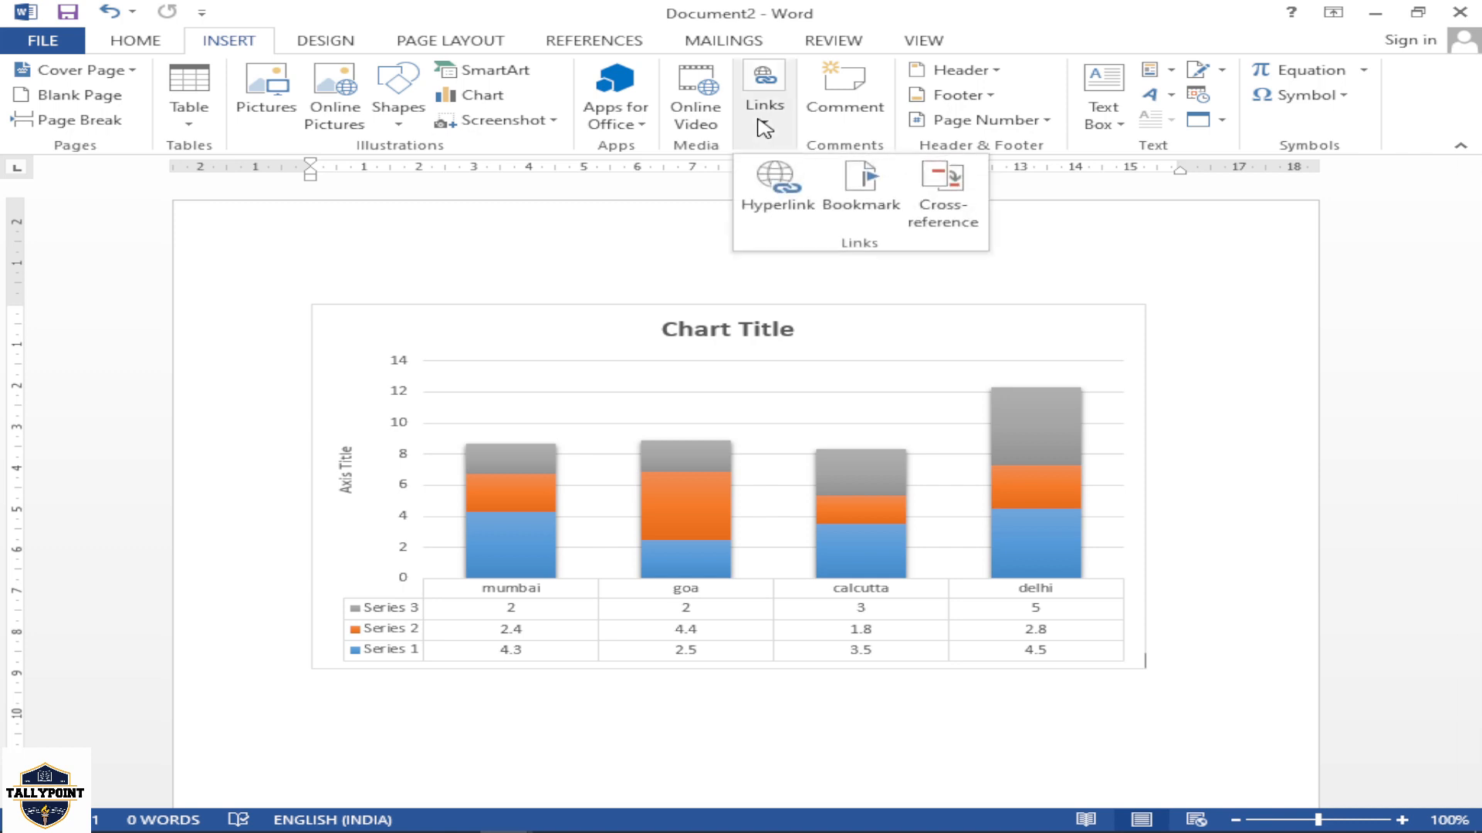
pyautogui.click(778, 188)
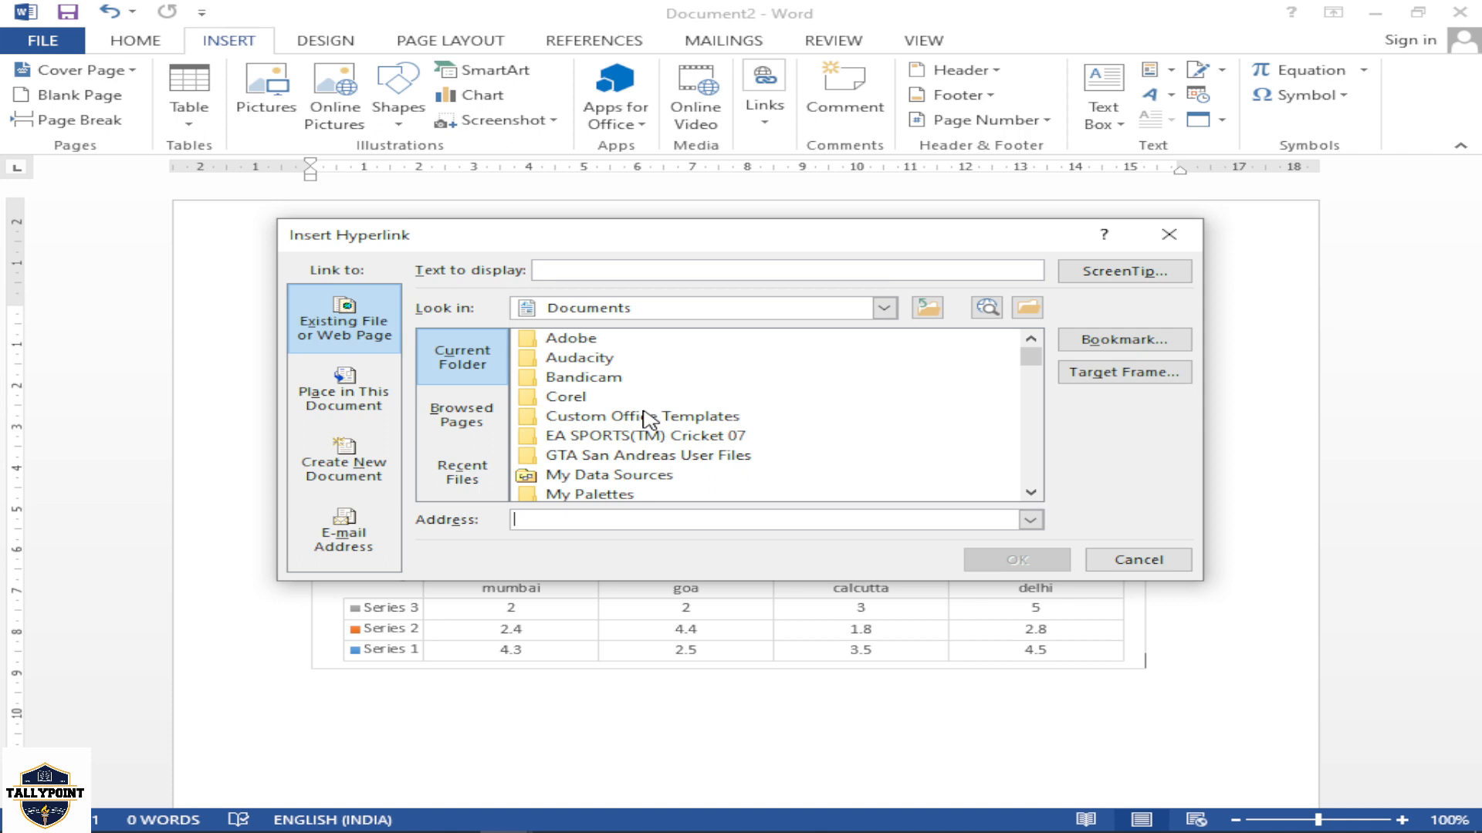
pyautogui.click(357, 392)
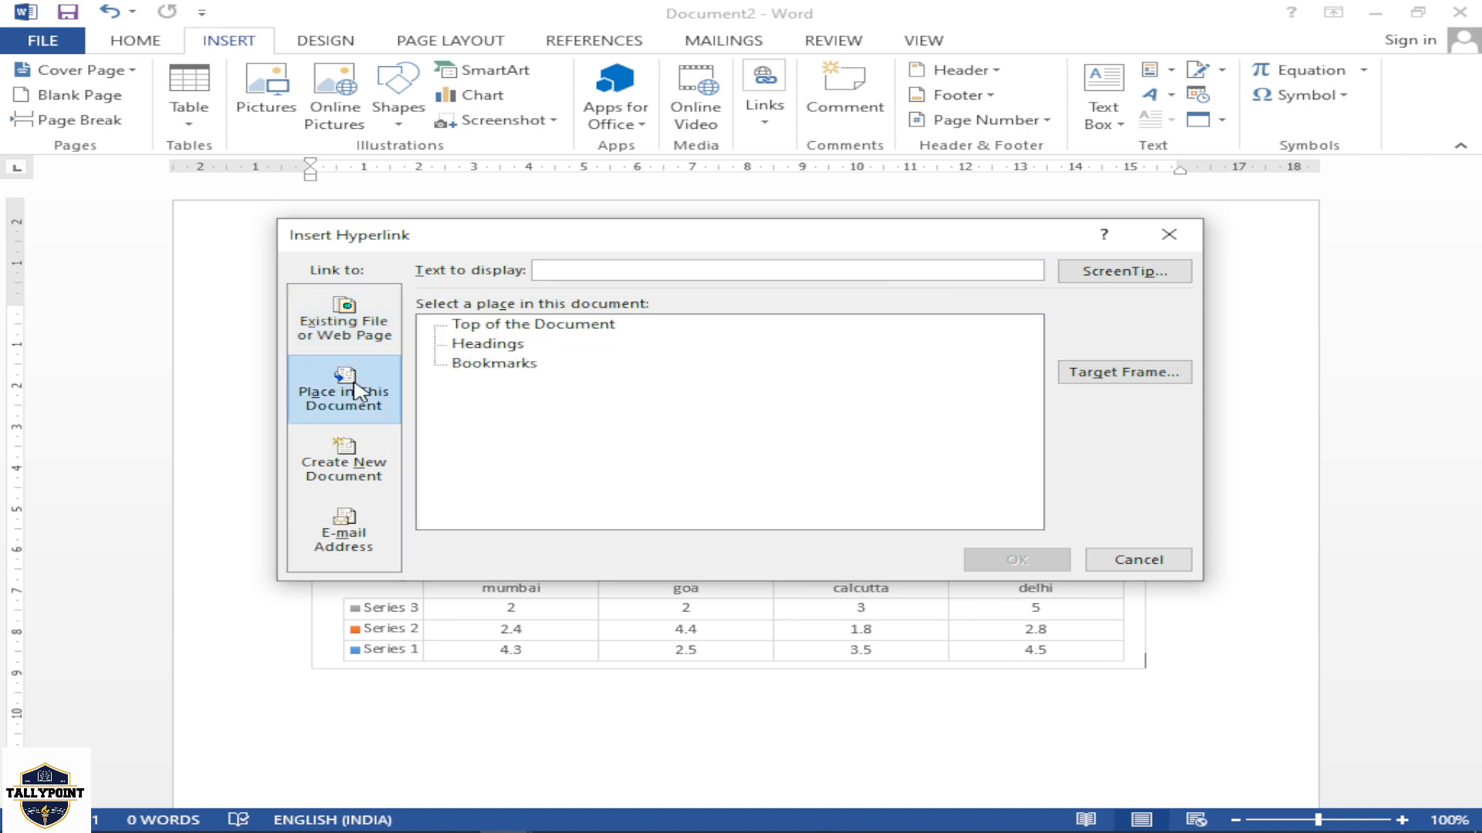
pyautogui.click(522, 349)
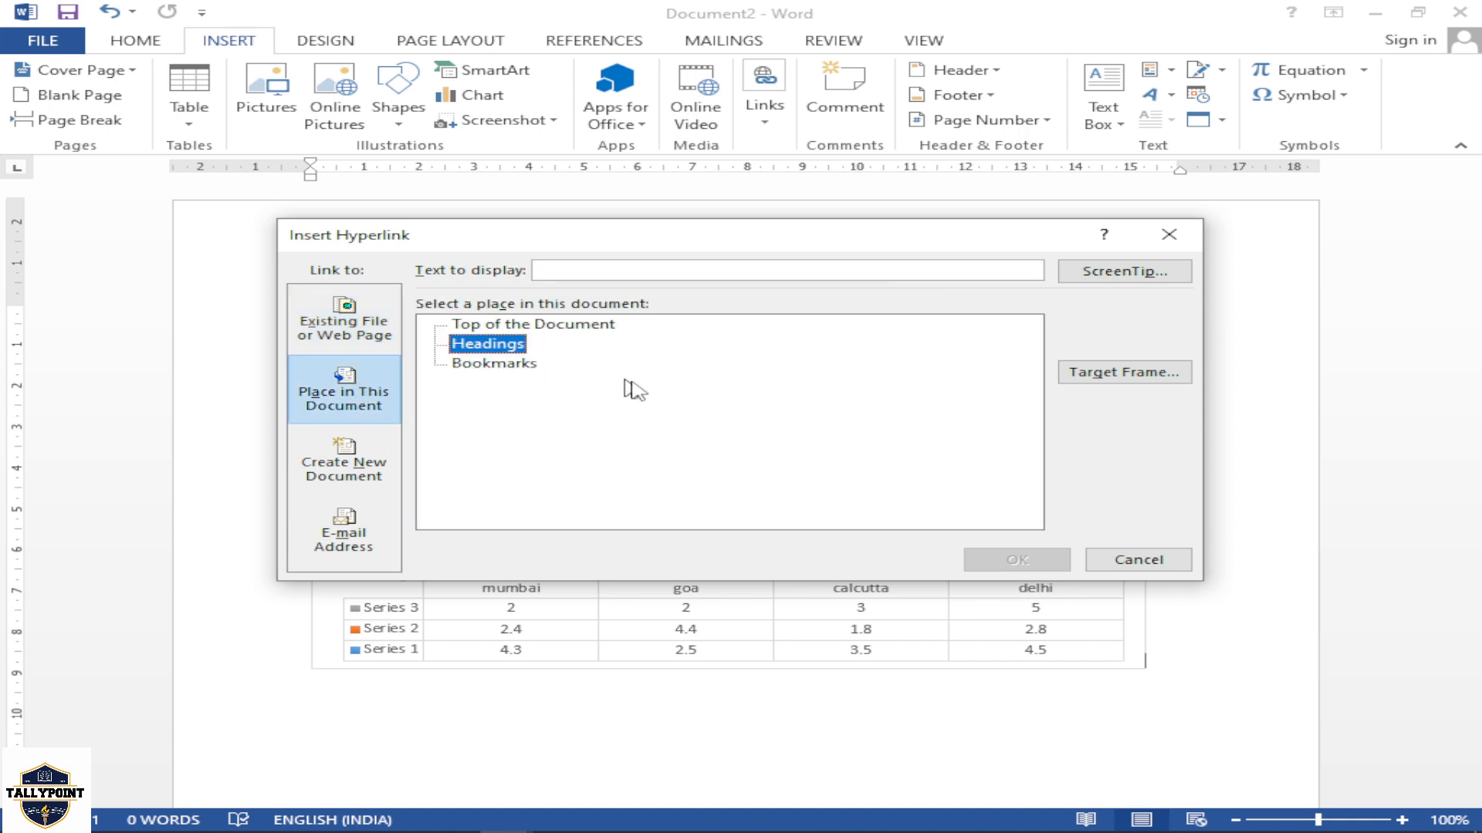
pyautogui.click(690, 274)
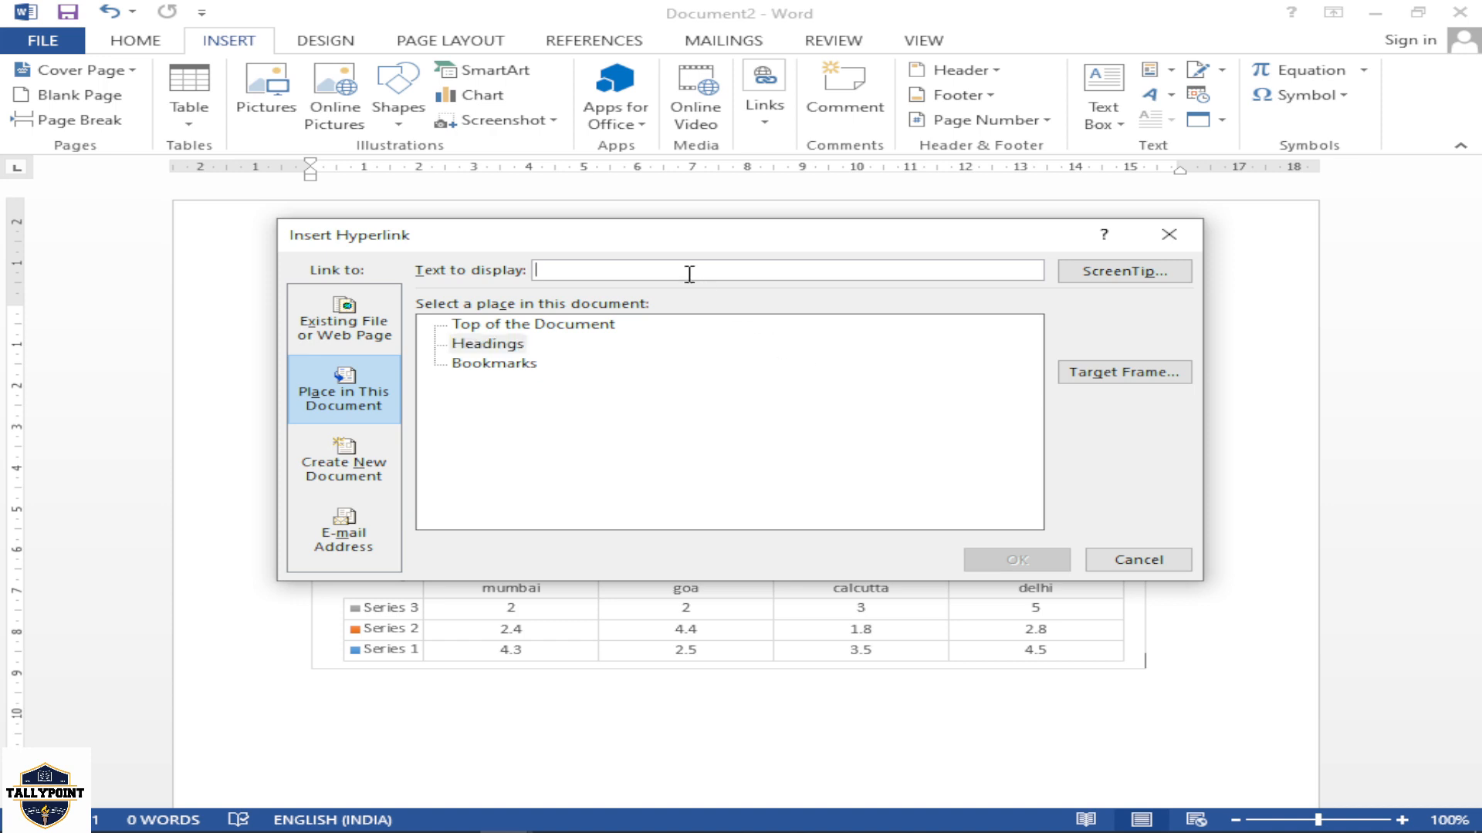
pyautogui.write('CLICK')
pyautogui.click(513, 348)
pyautogui.click(523, 328)
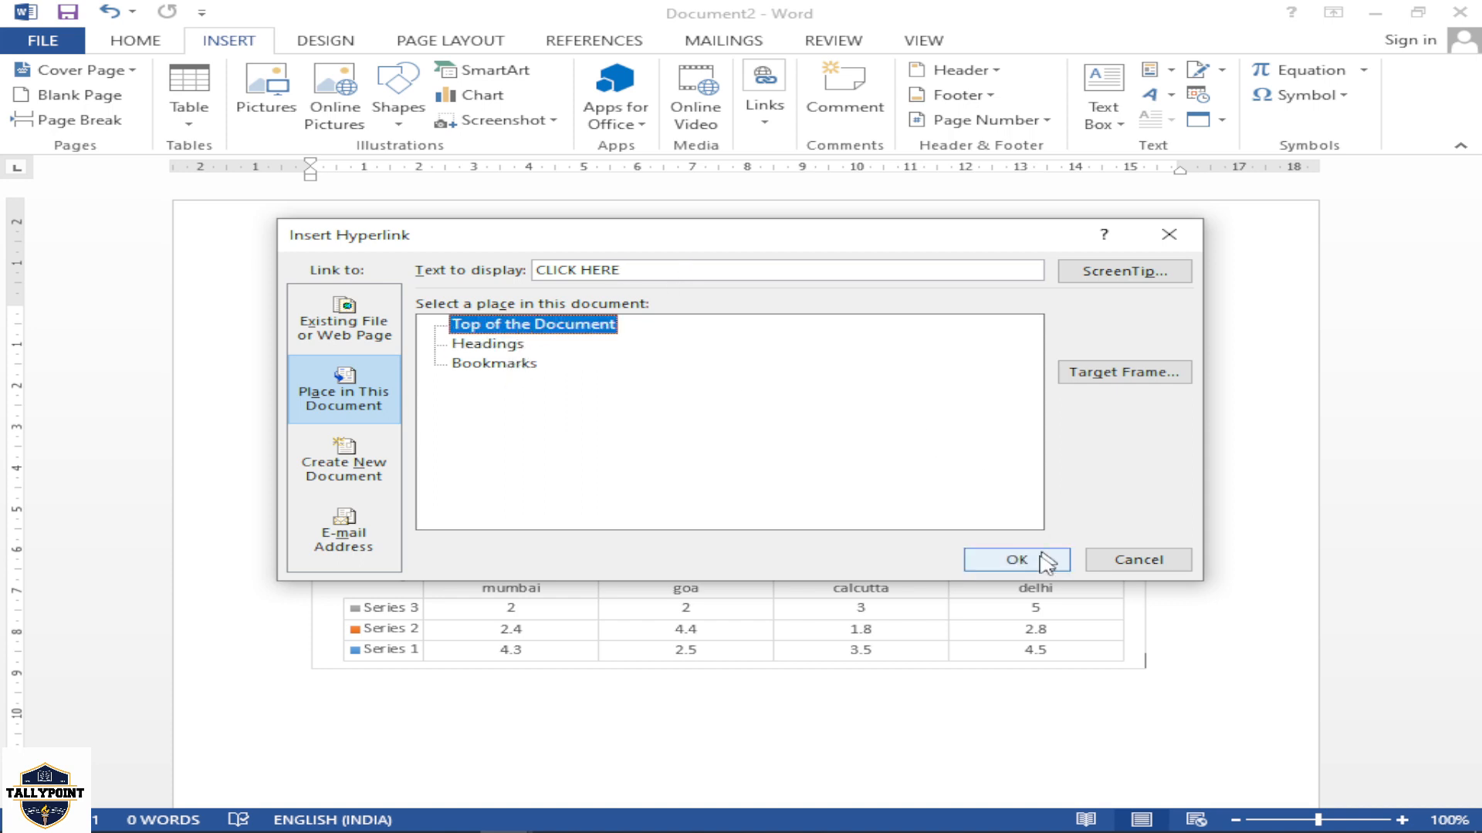
pyautogui.click(1041, 558)
pyautogui.scroll(-5, 936, 473)
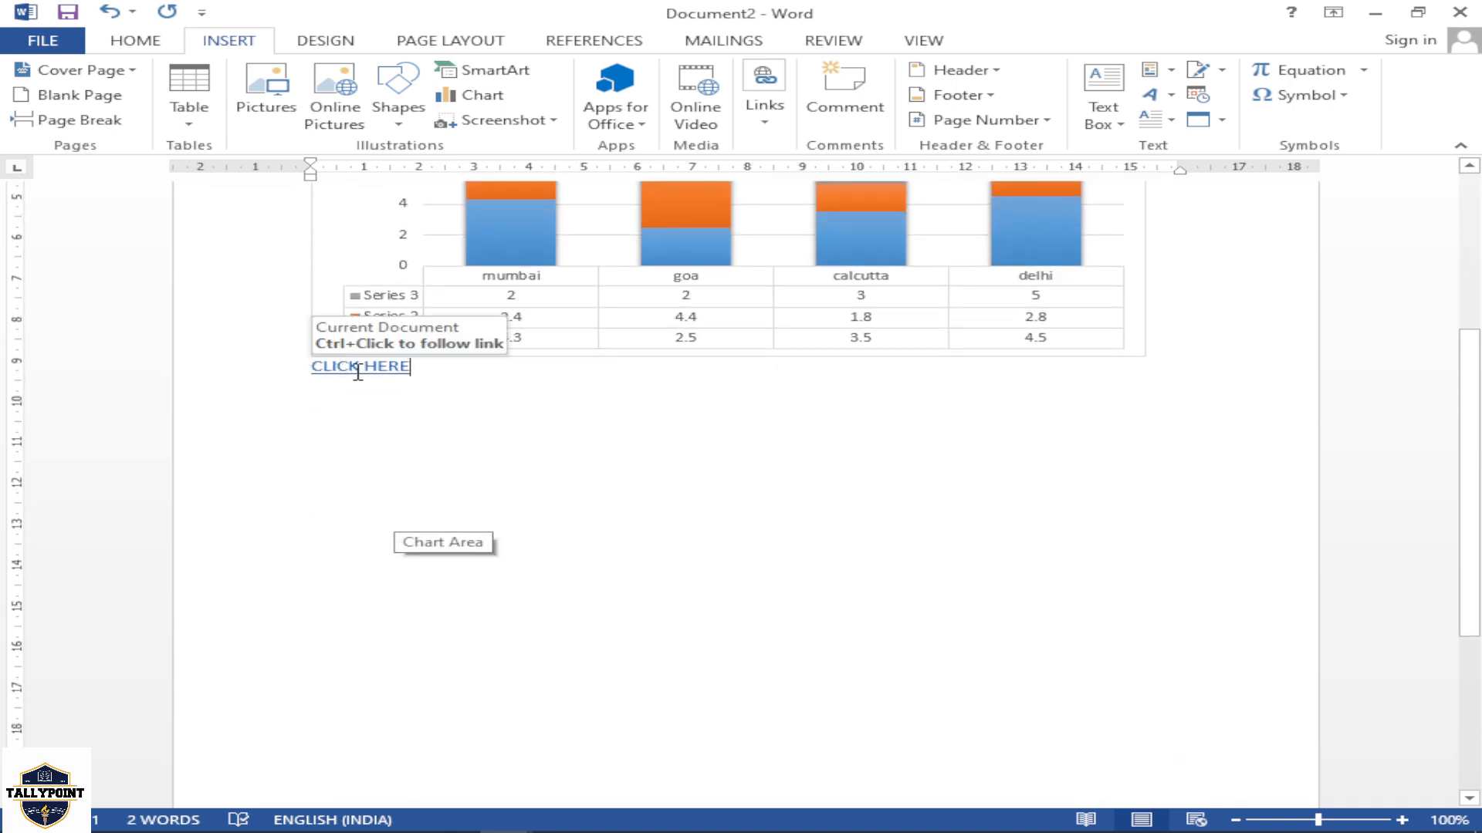
pyautogui.keyDown('ctrl'); pyautogui.click(359, 369); pyautogui.keyUp('ctrl')
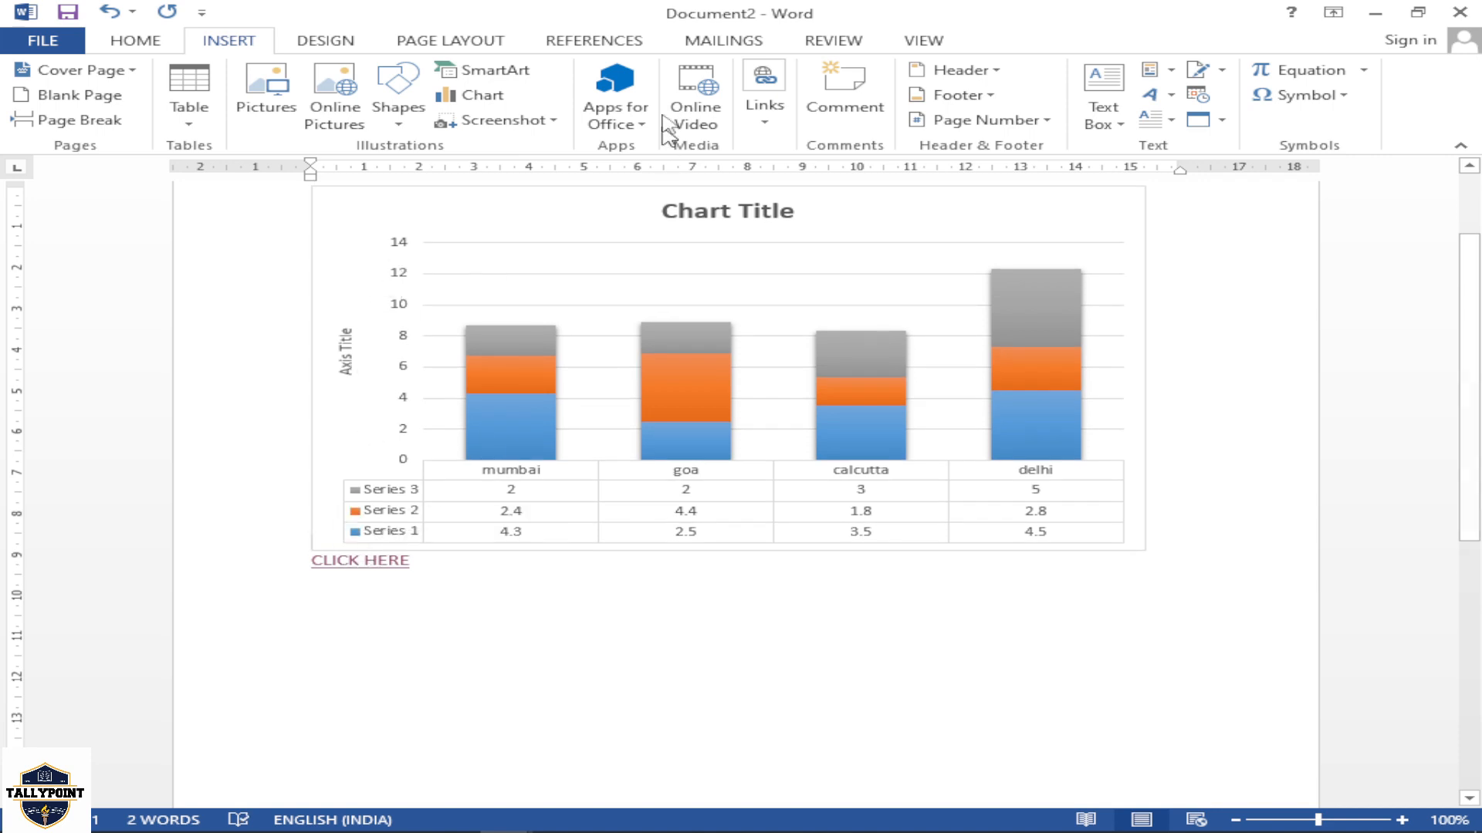
pyautogui.click(765, 107)
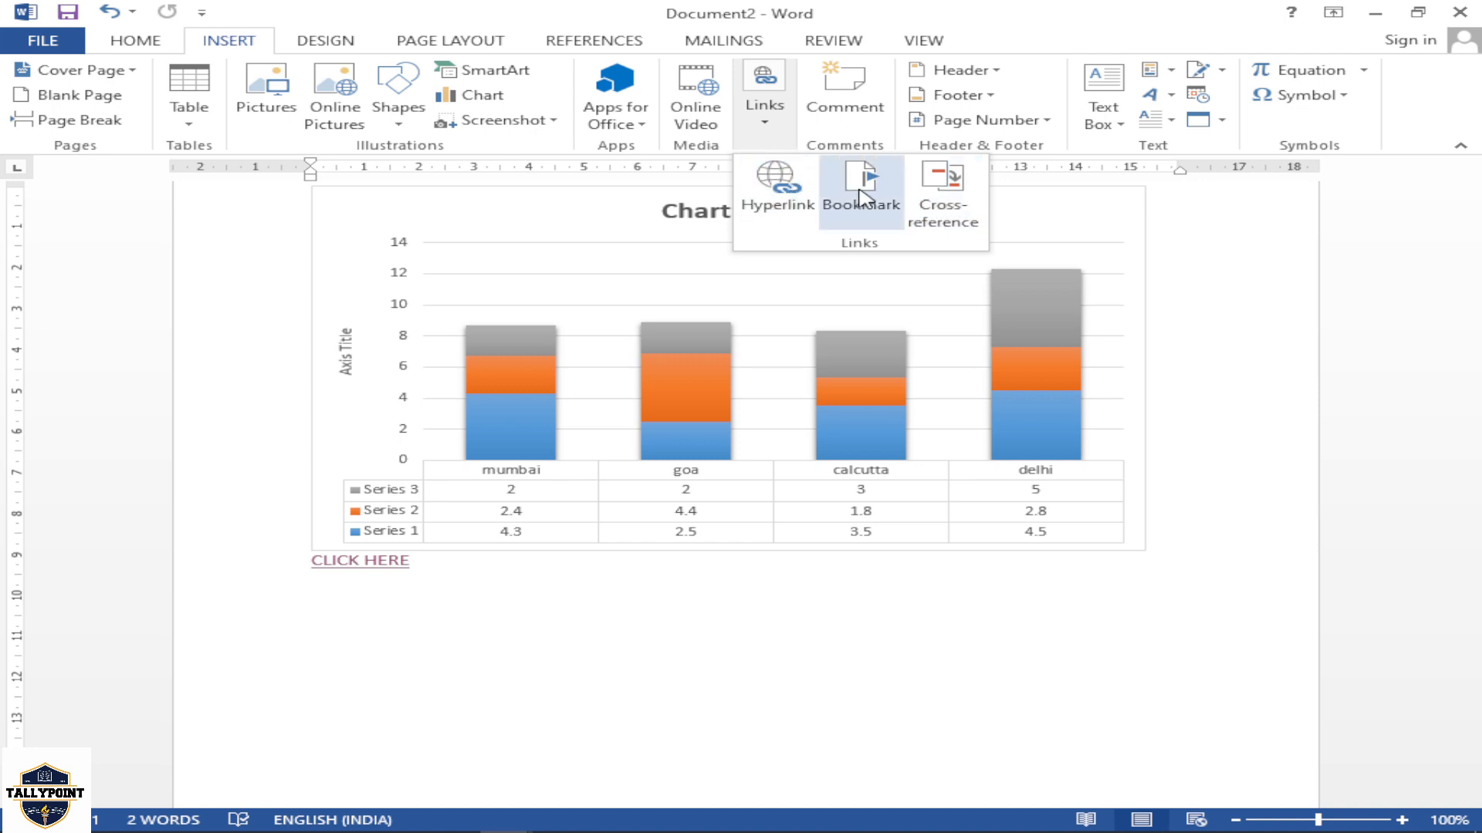
pyautogui.click(1206, 401)
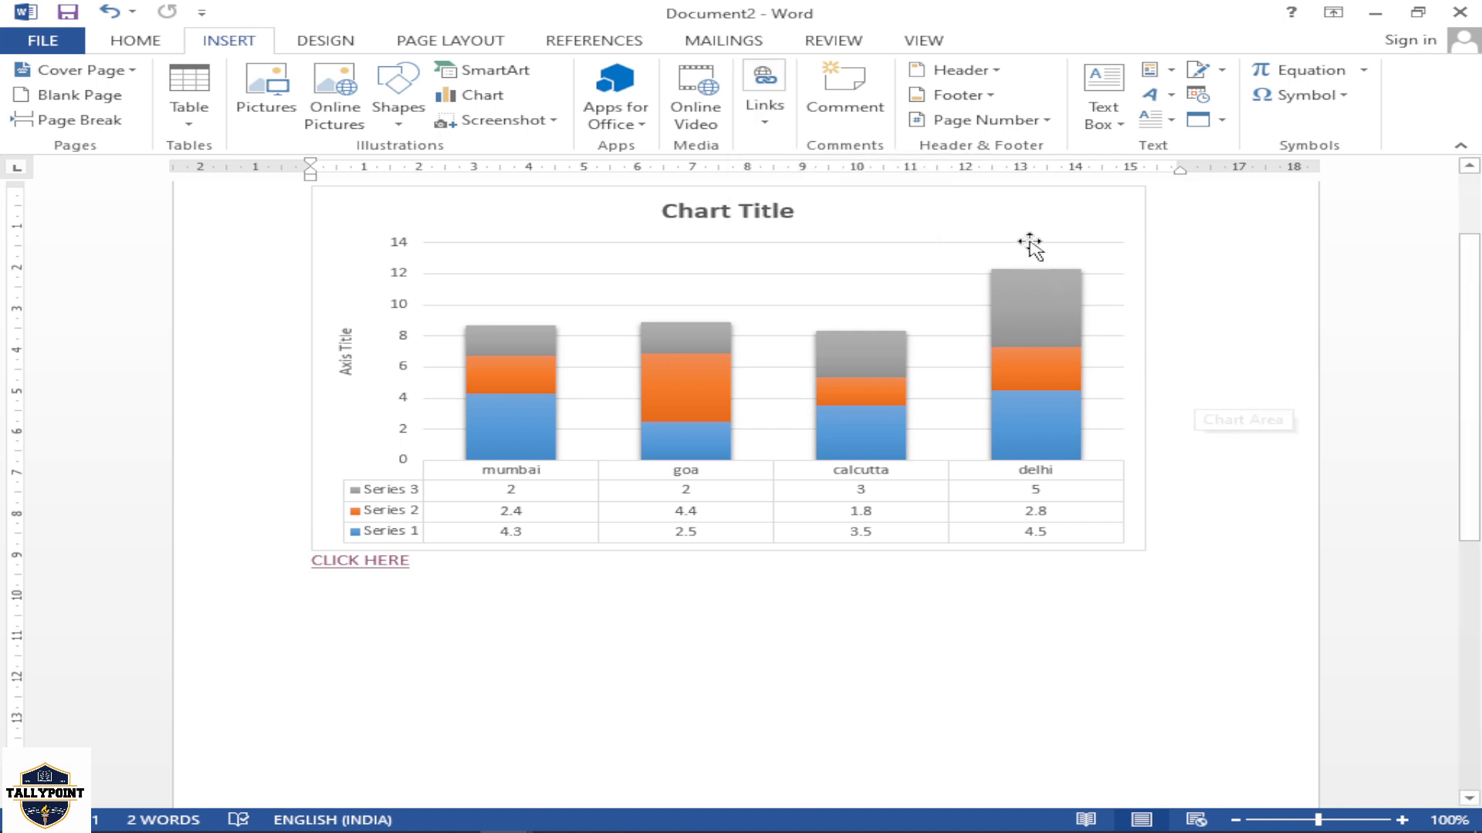
# Add a comment on the chart reading THIS CHART IS A STATISTICS
pyautogui.click(866, 113)
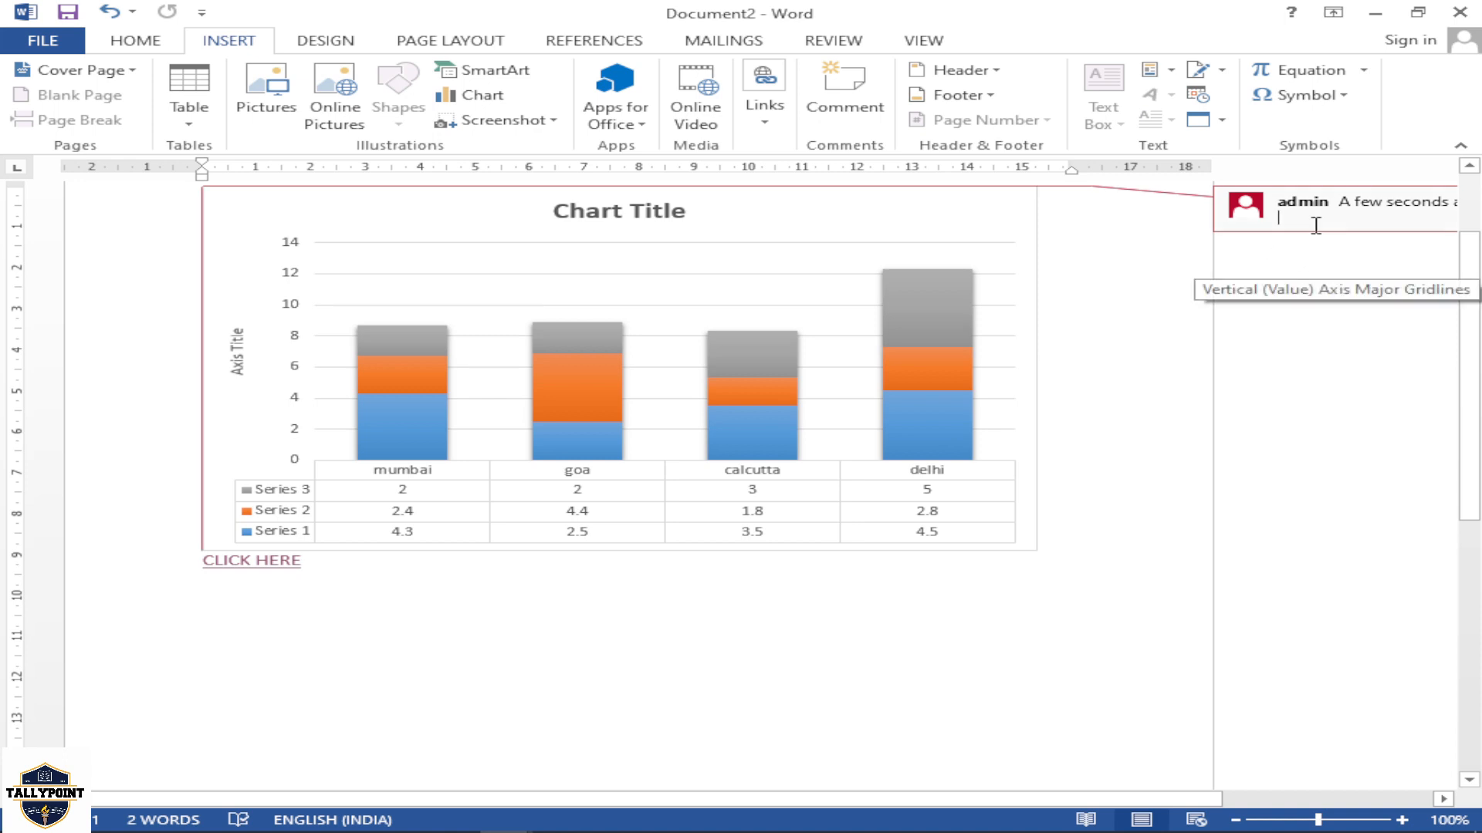
pyautogui.write('THIS CHART')
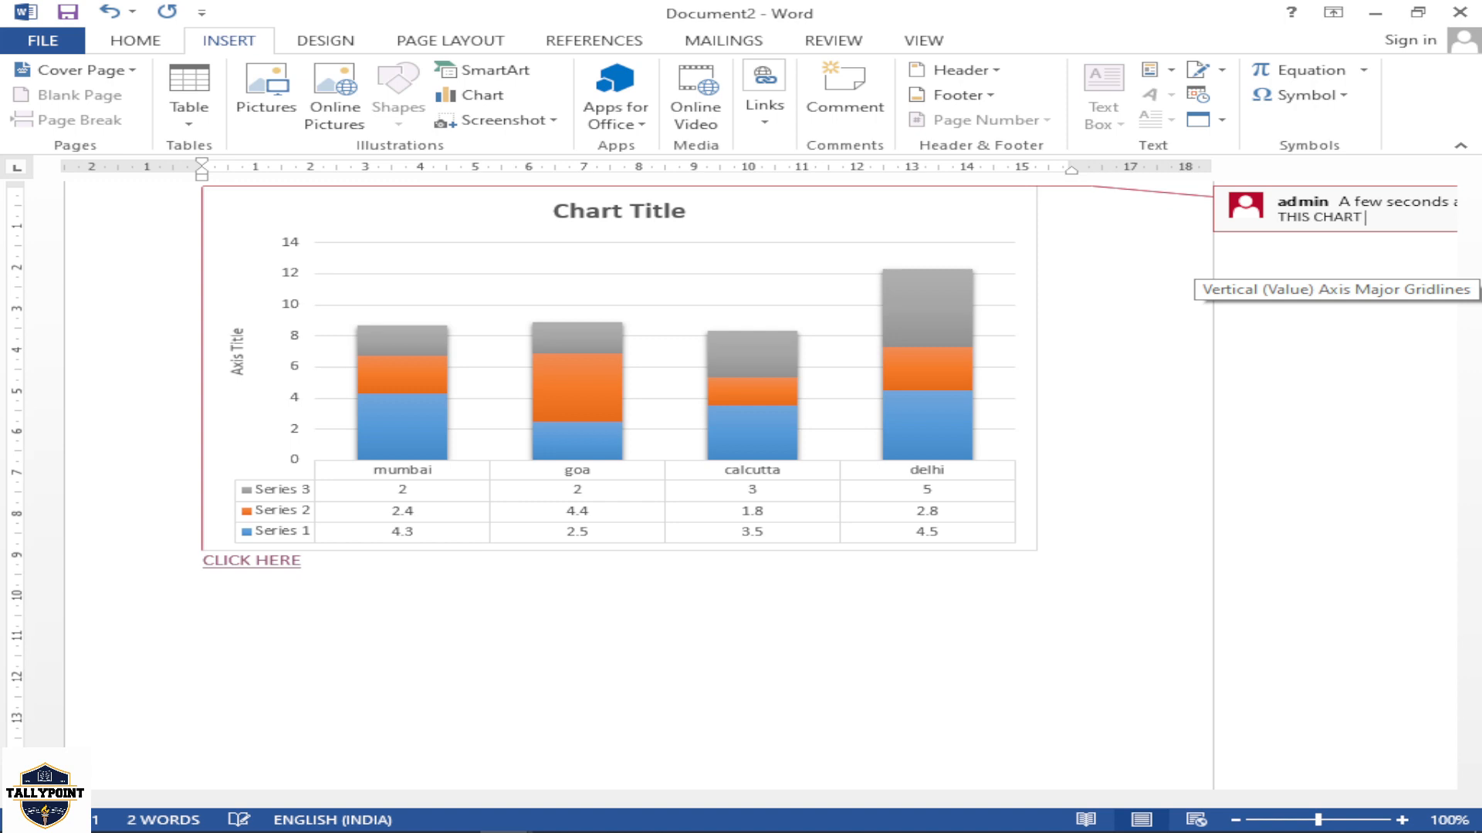
pyautogui.write(' IS A STATISTICS')
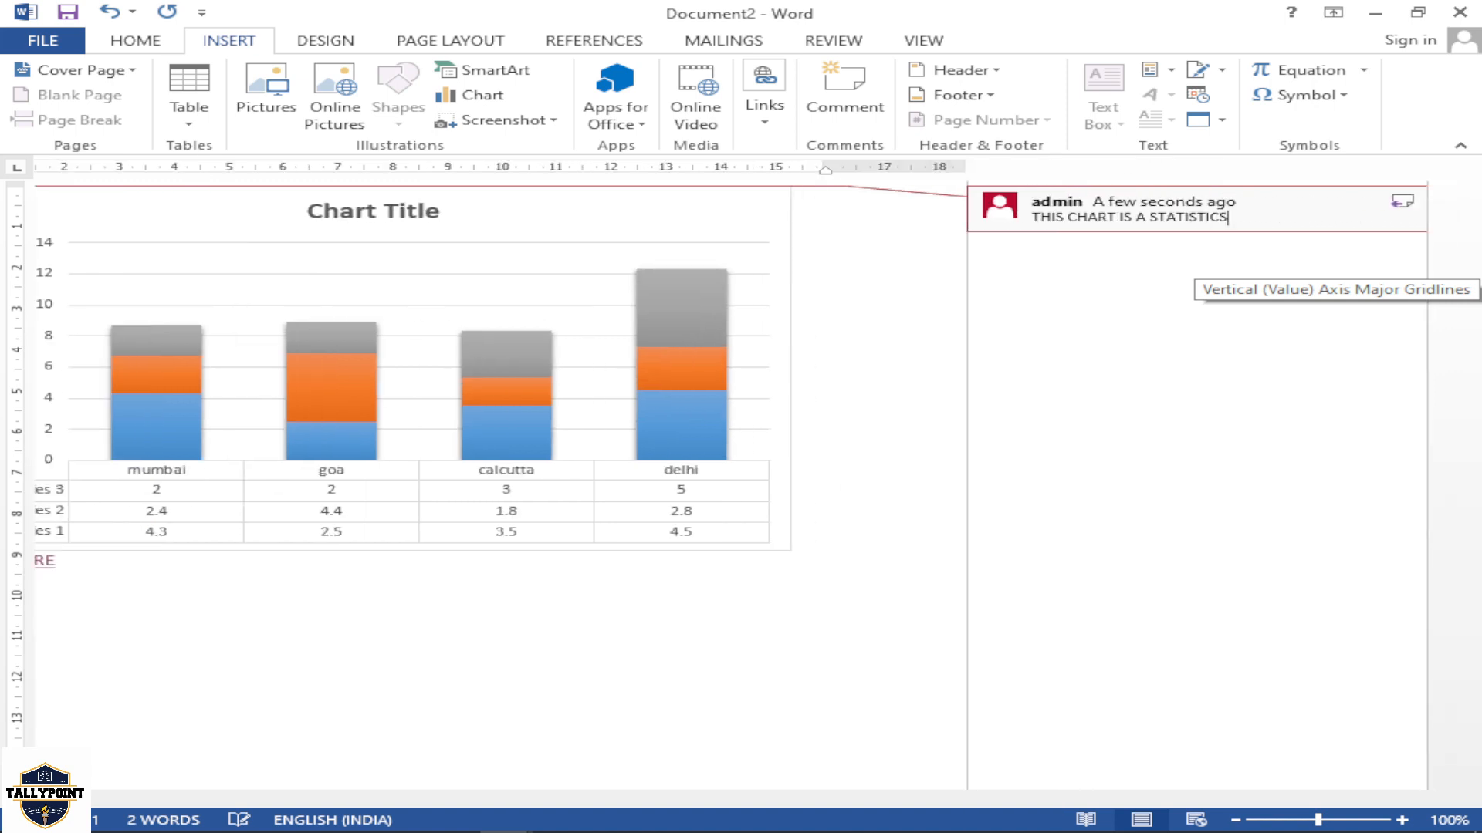
pyautogui.click(924, 271)
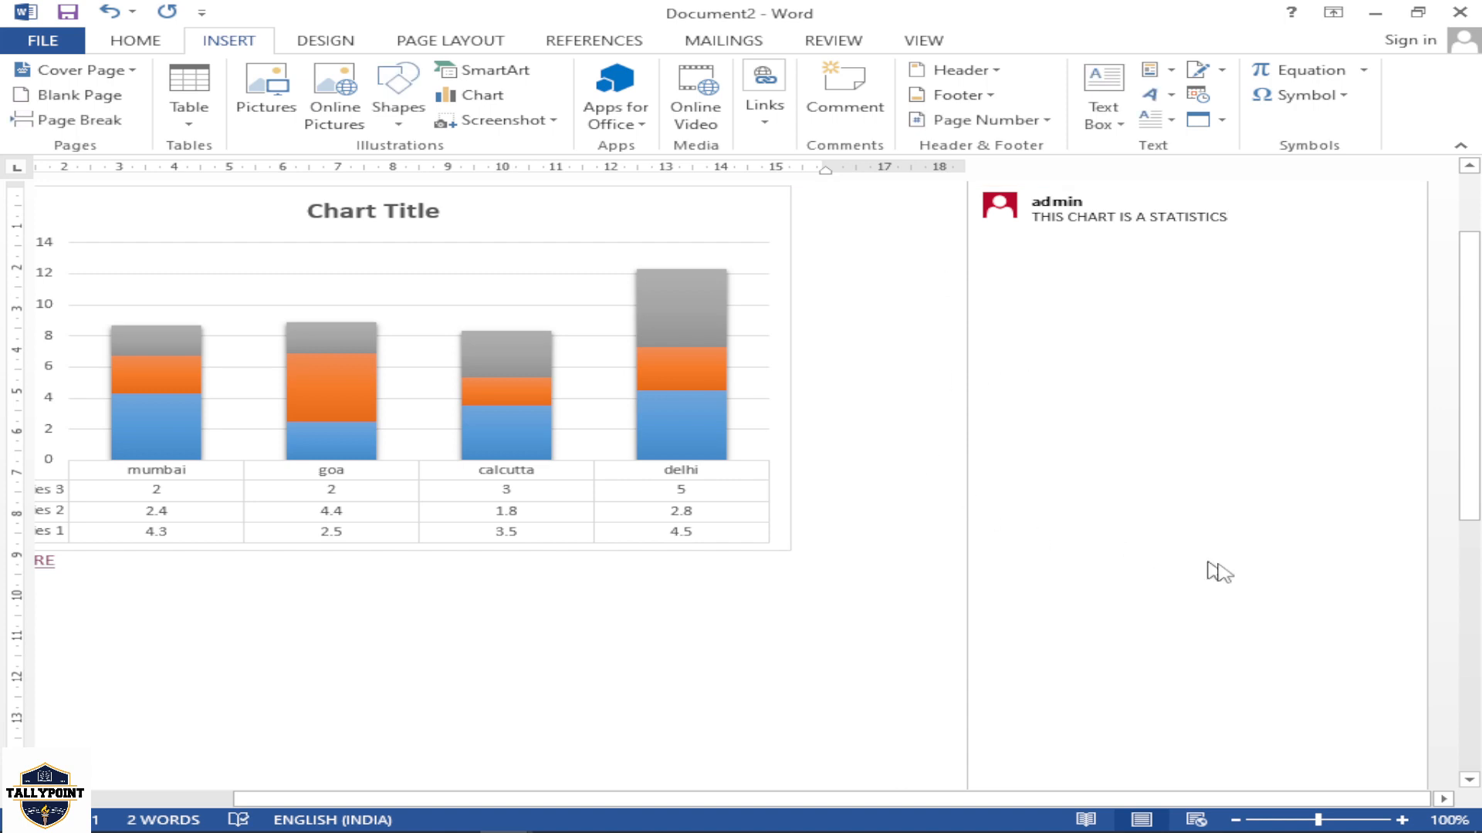
pyautogui.click(661, 391)
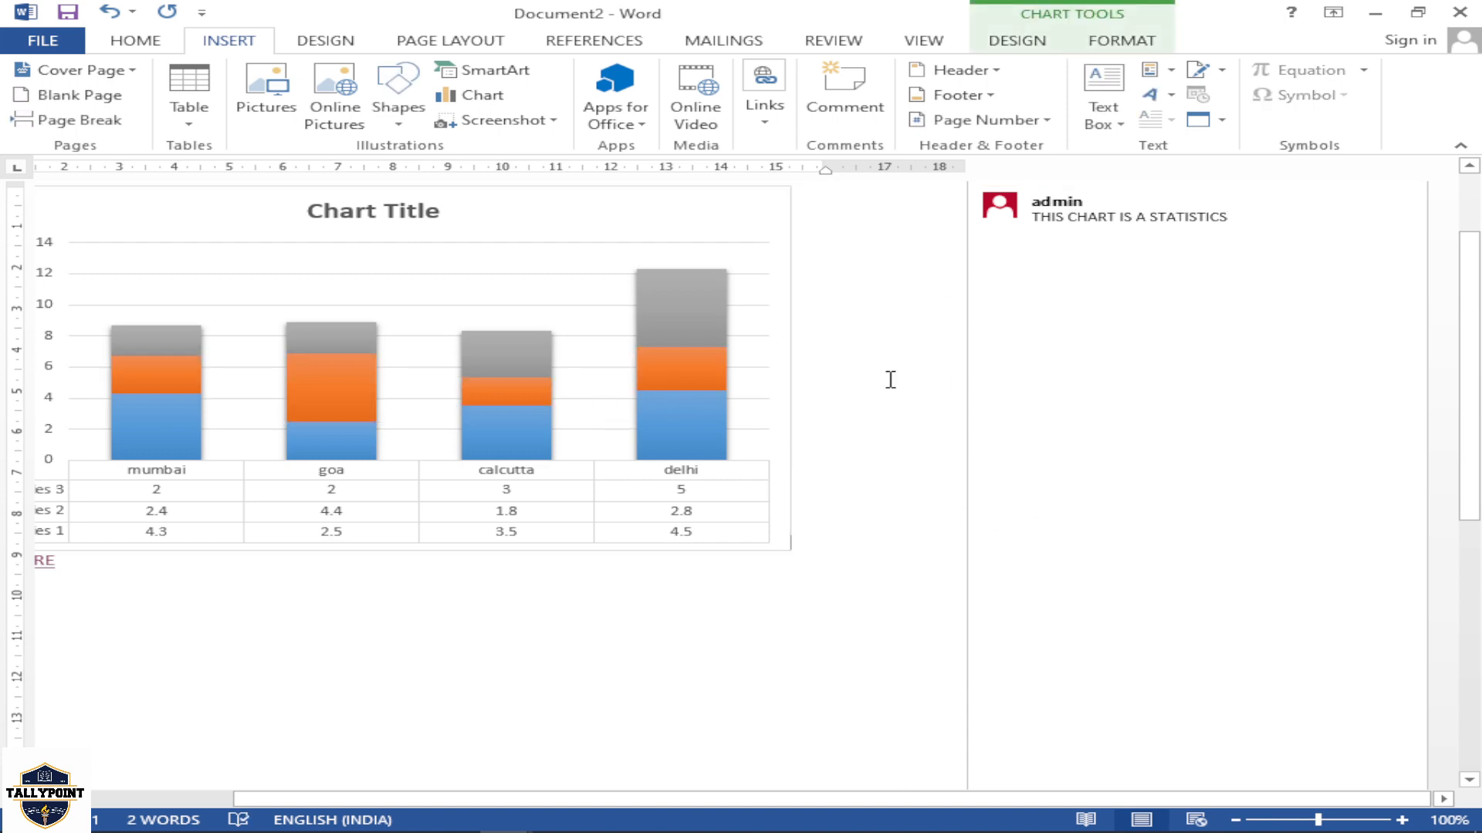
pyautogui.scroll(-4, 702, 377)
pyautogui.scroll(5, 702, 377)
pyautogui.moveTo(1124, 259)
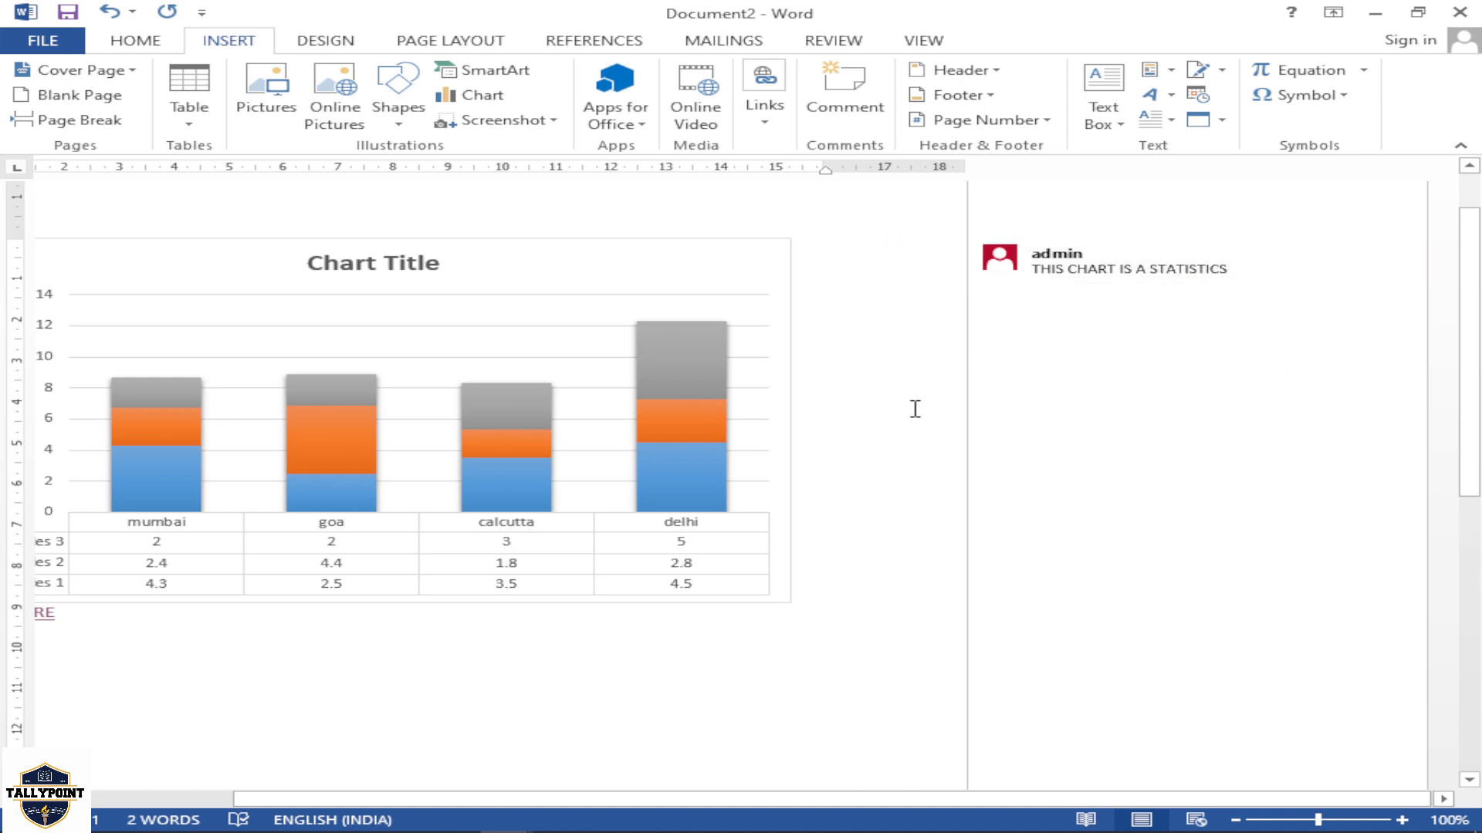
# Add a second comment on the chart without text and place two empty replies under it
pyautogui.click(847, 132)
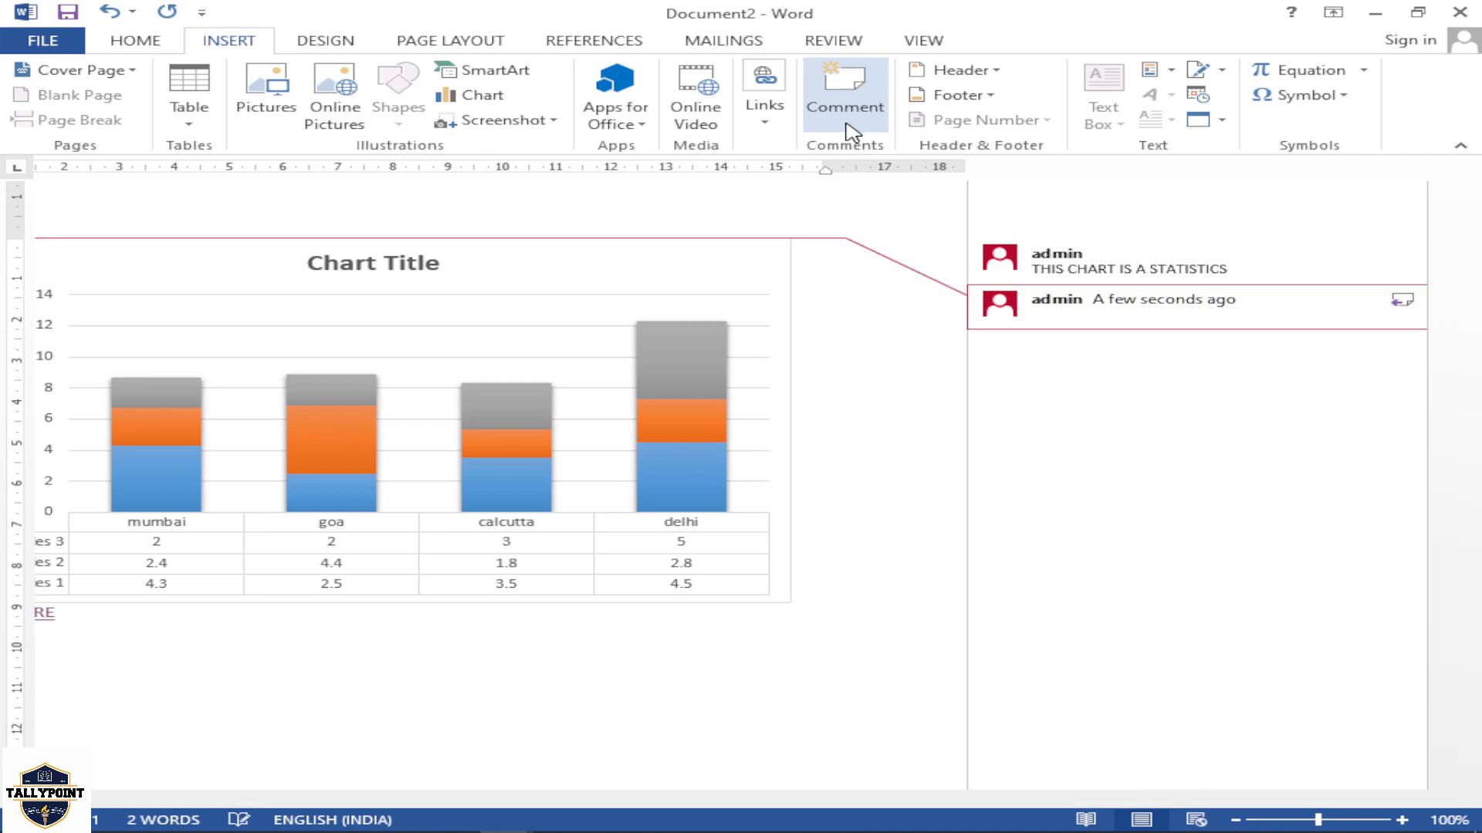
pyautogui.rightClick(851, 133)
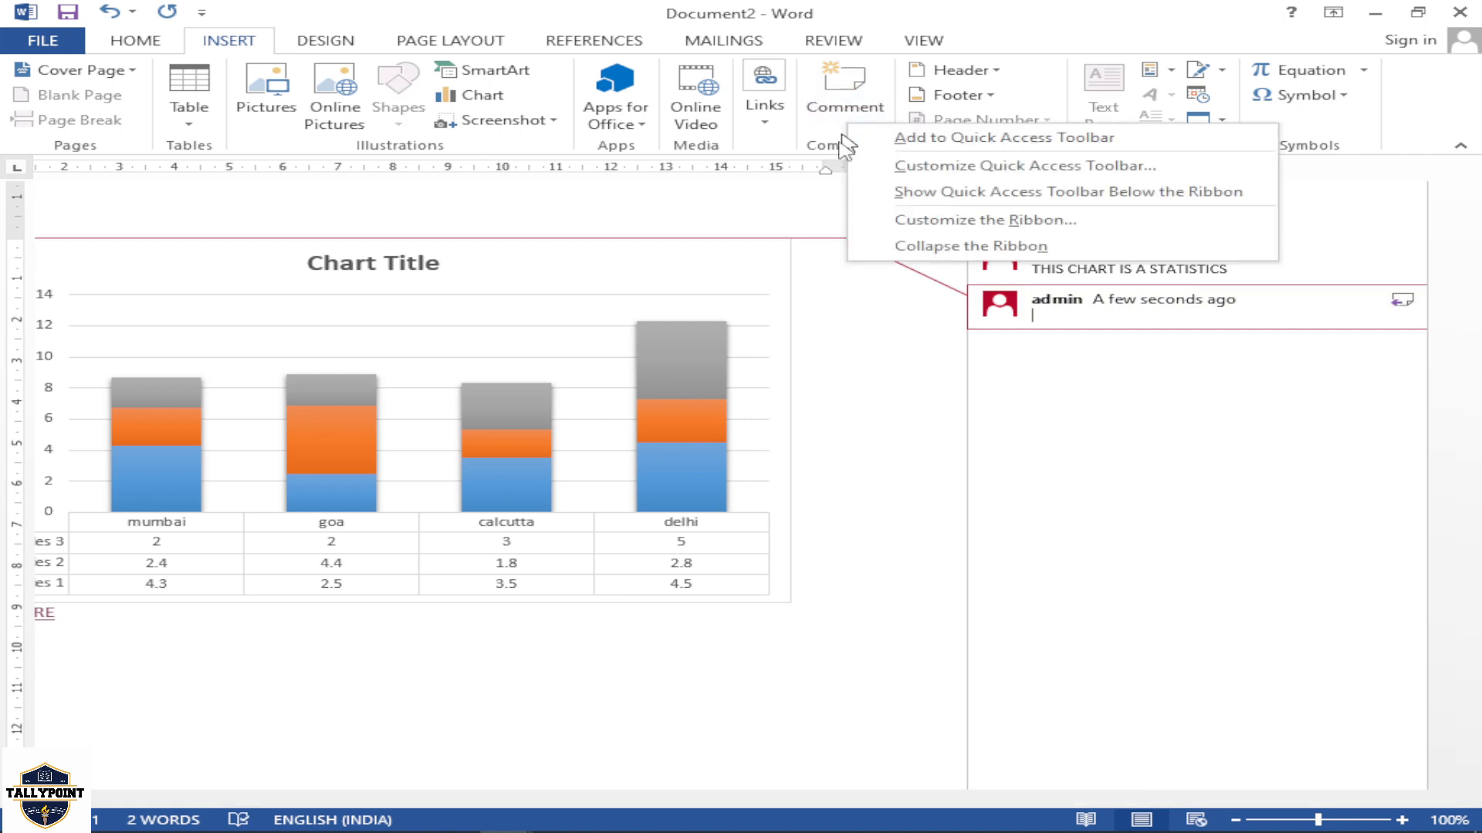
pyautogui.click(956, 394)
pyautogui.rightClick(1213, 308)
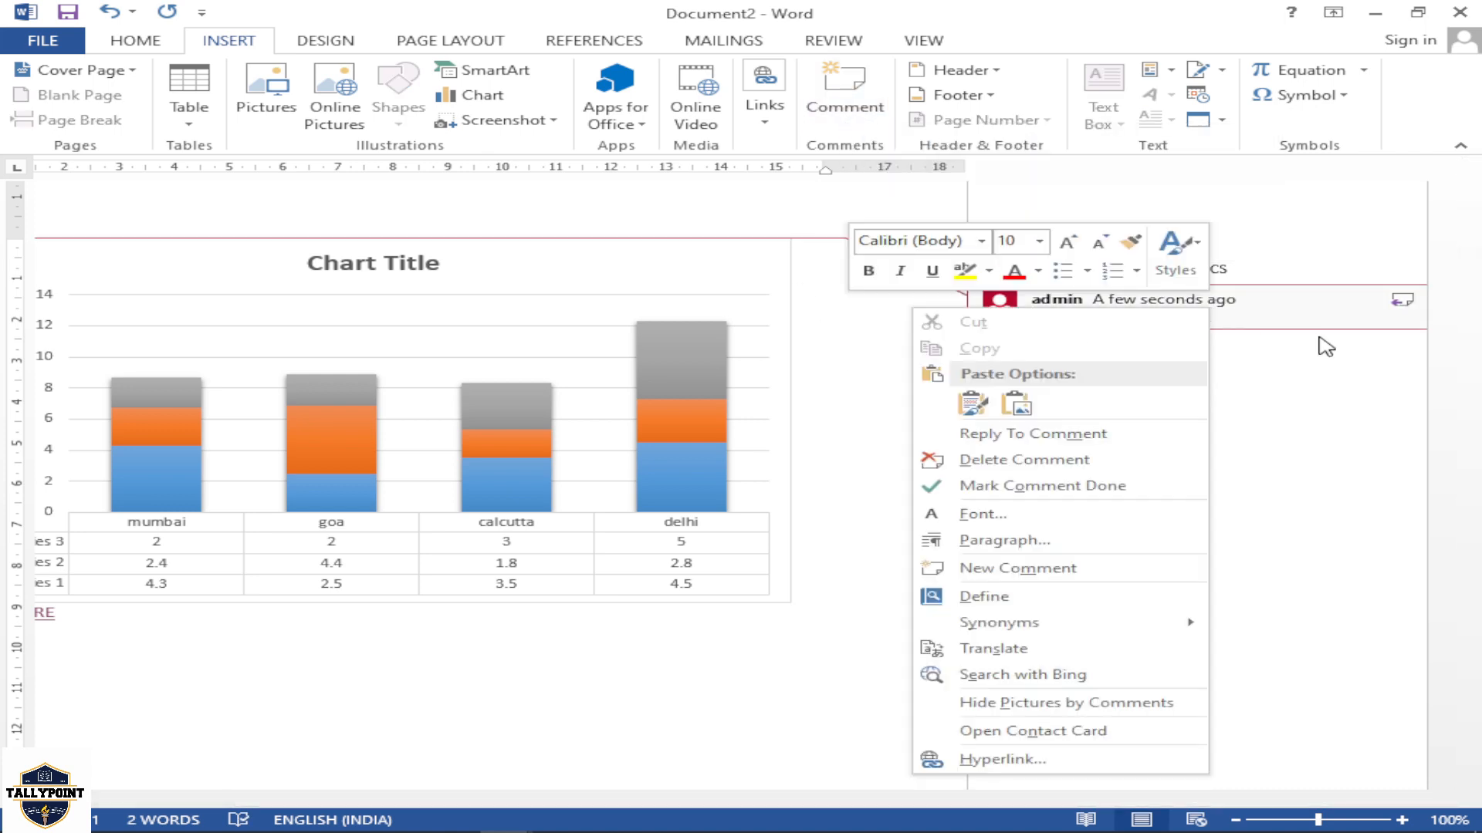
pyautogui.click(1402, 302)
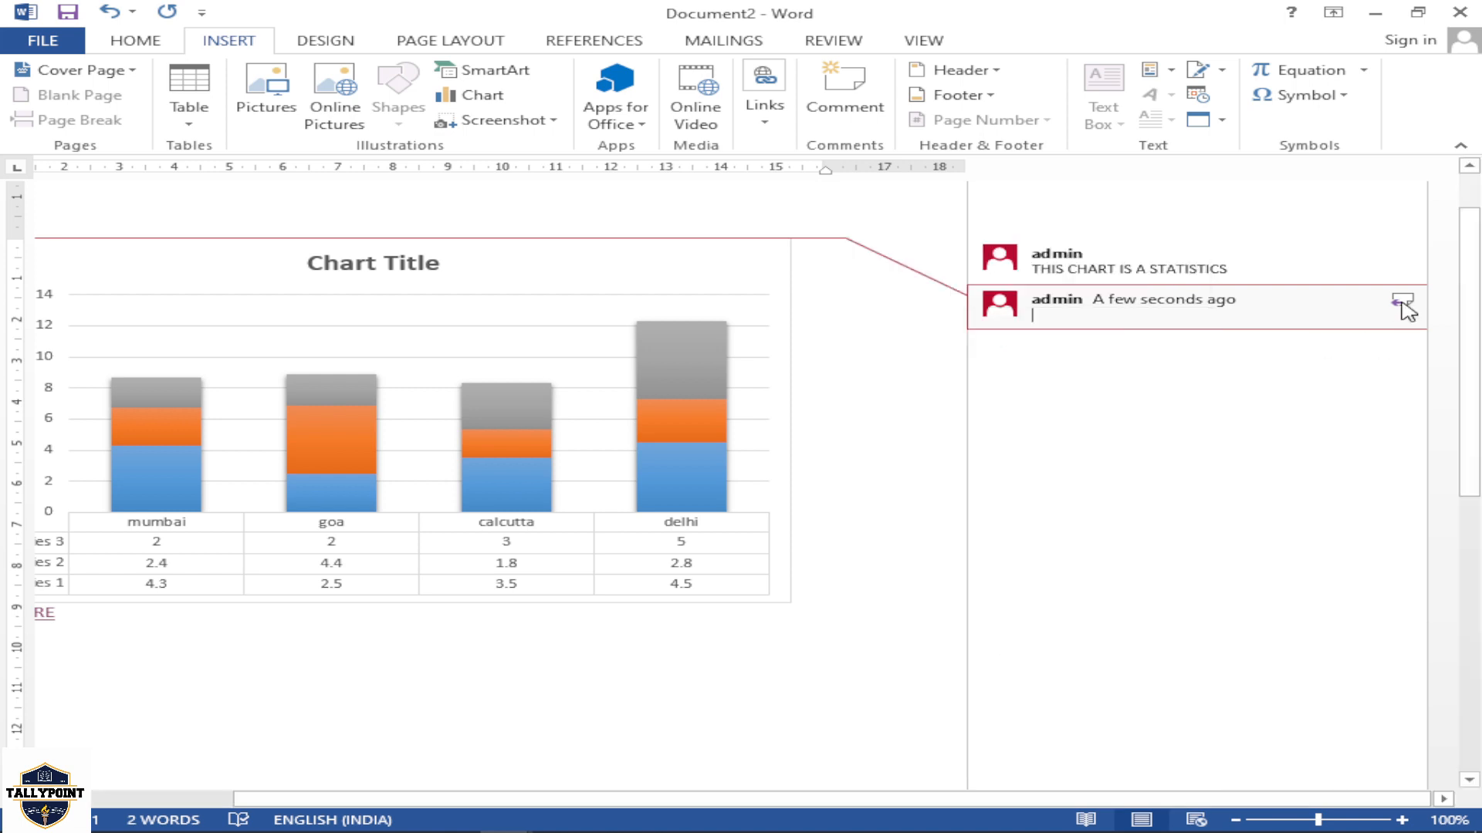
pyautogui.click(1402, 303)
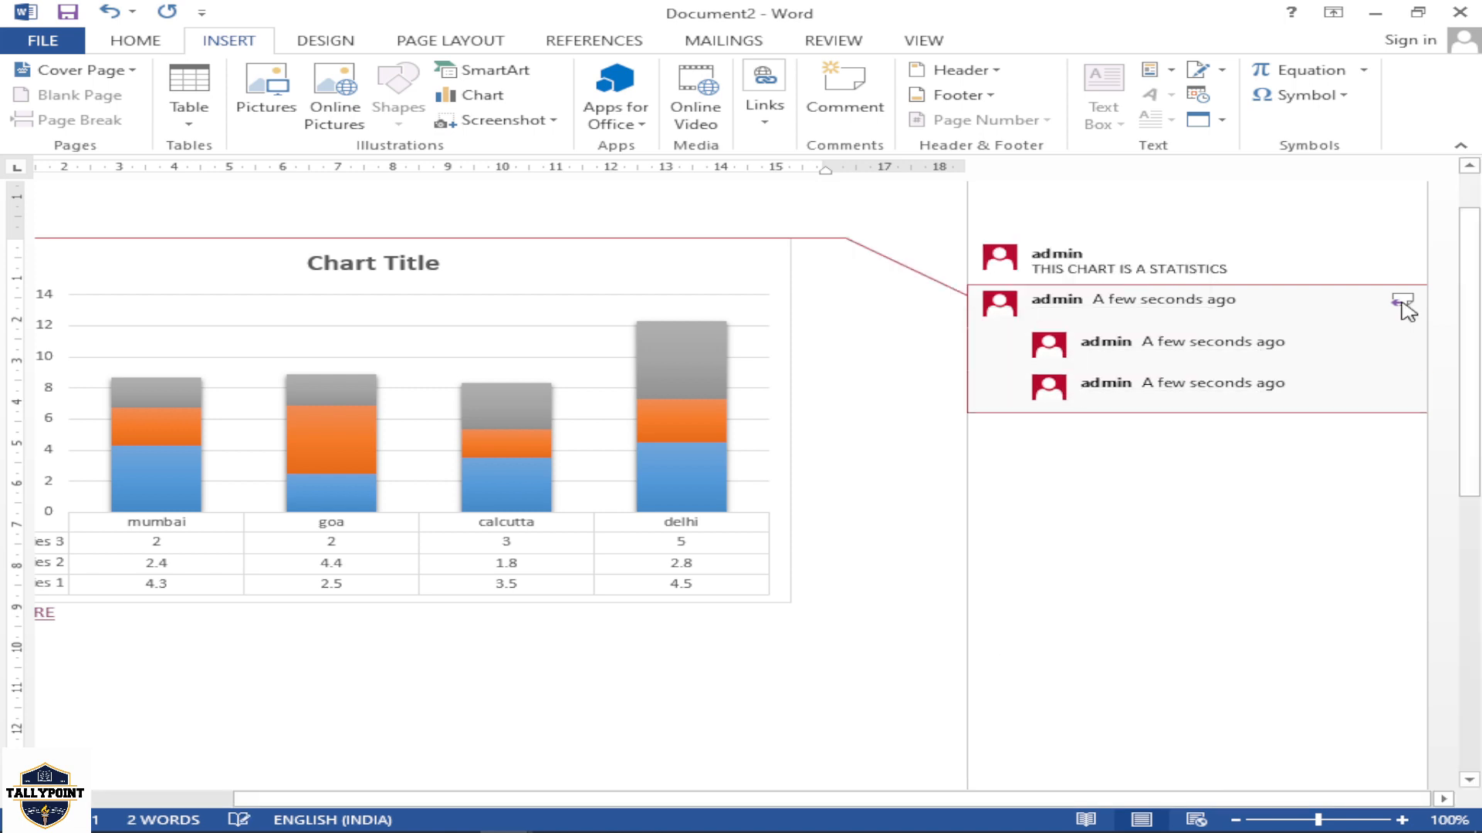
# View the options available for the THIS CHART IS A STATISTICS comment and close them without choosing any
pyautogui.click(1356, 274)
pyautogui.rightClick(1312, 263)
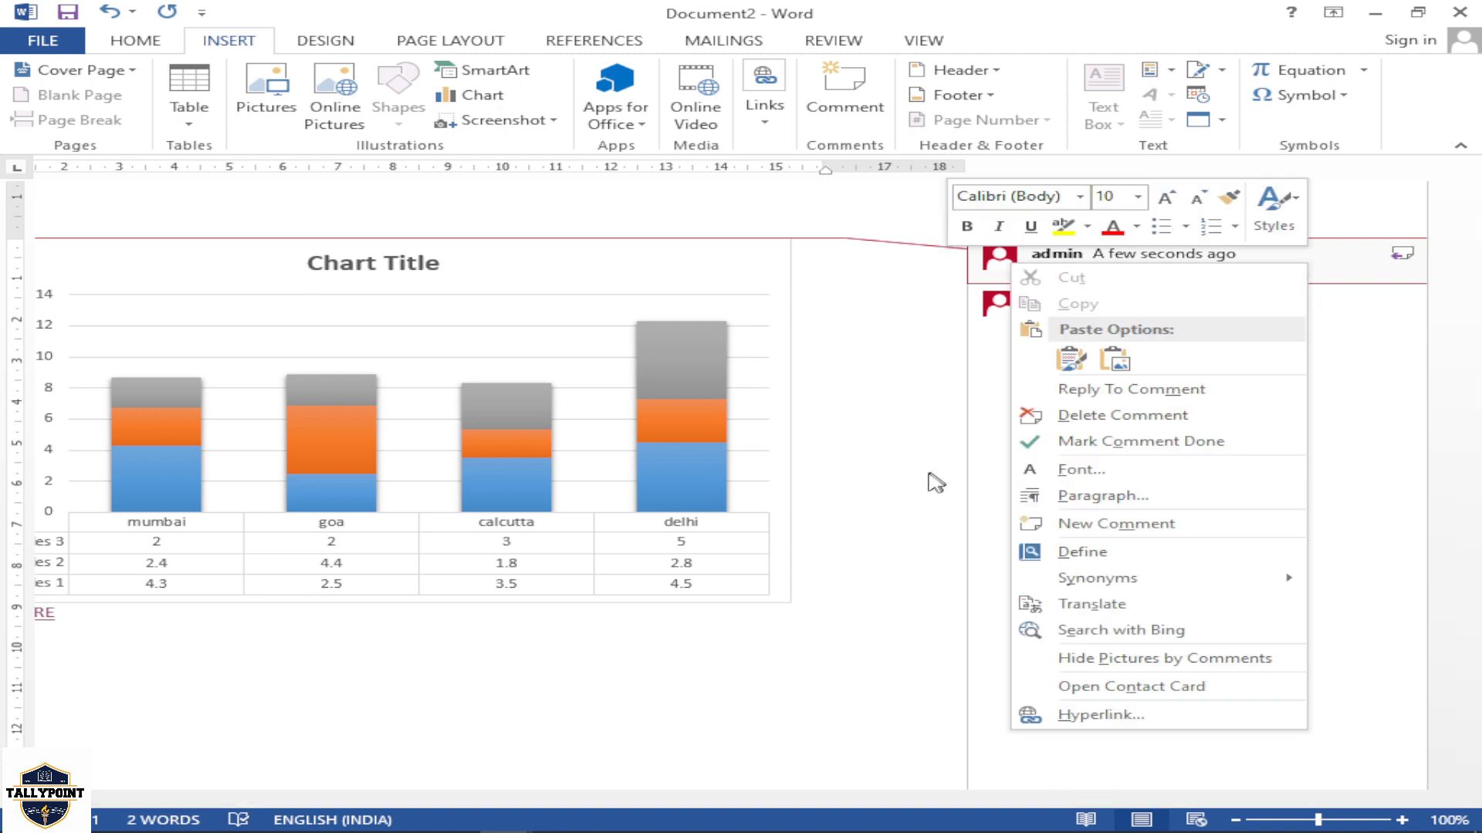
pyautogui.press('Escape')
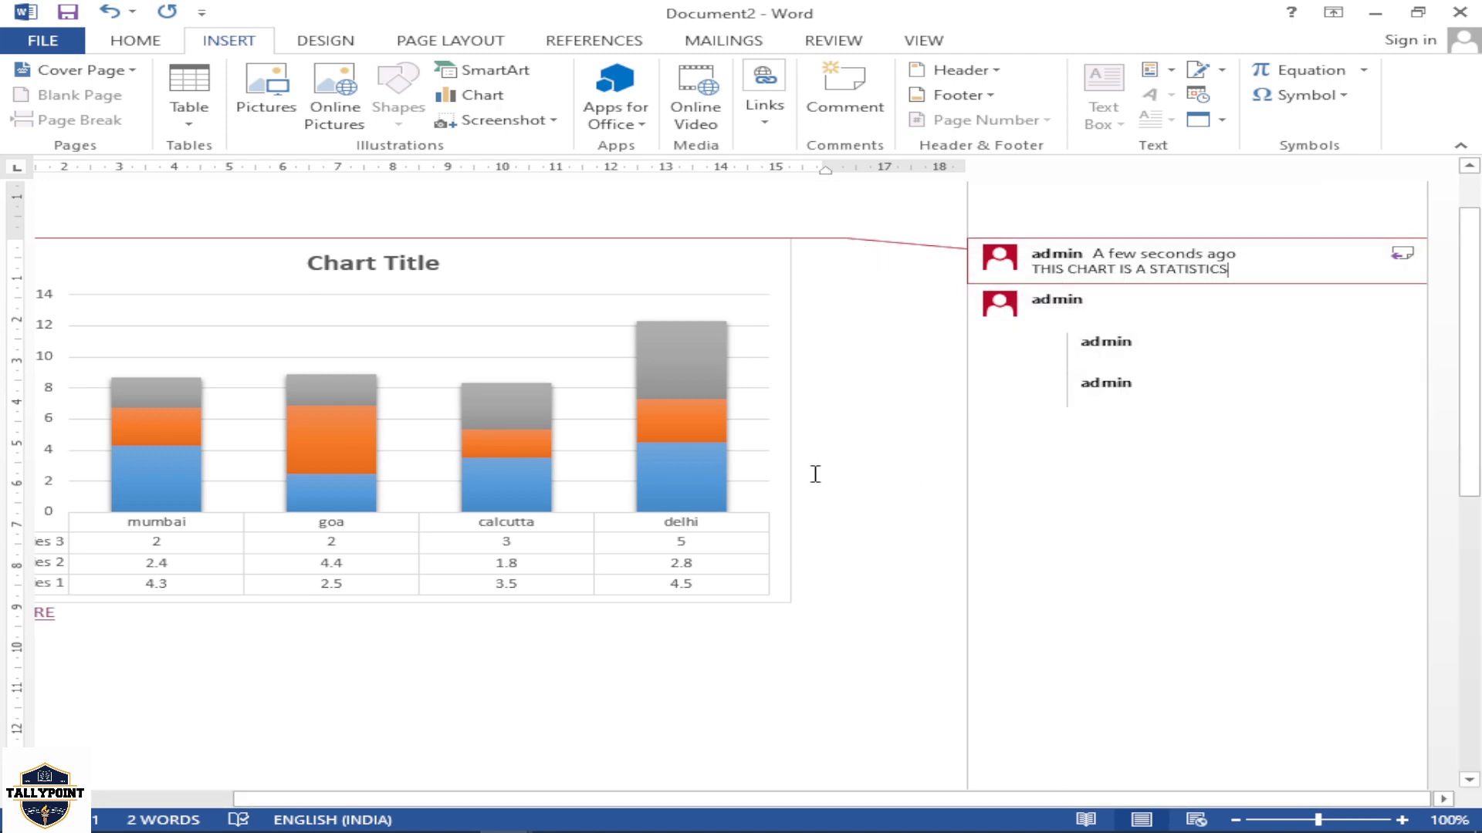
# Undo the empty replies, the second comment and the THIS CHART IS A STATISTICS comment on the chart
pyautogui.hotkey('ctrl', 'z')
pyautogui.hotkey('ctrl', 'z')
pyautogui.hotkey('ctrl', 'z')
pyautogui.hotkey('ctrl', 'z')
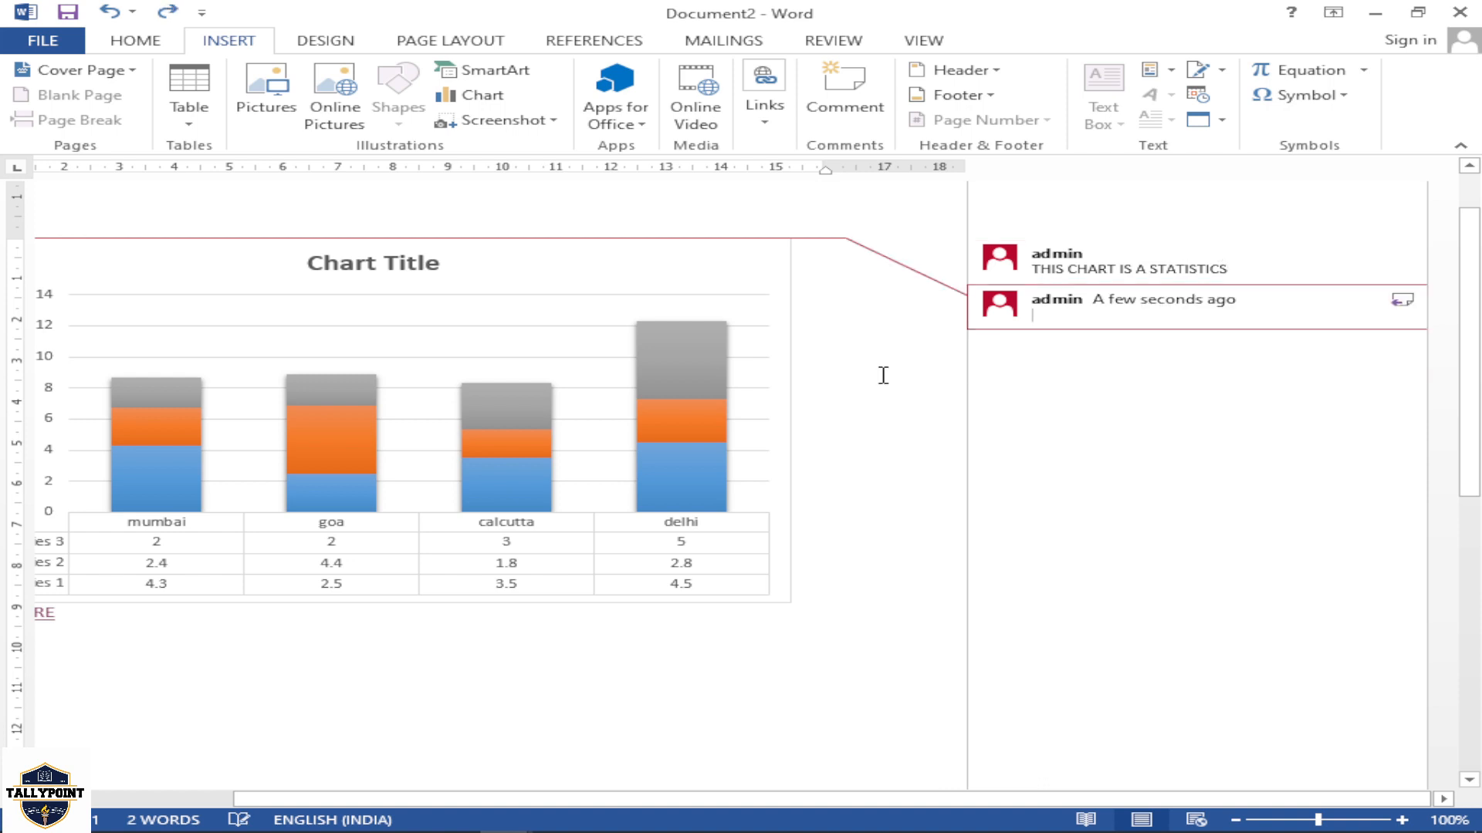
pyautogui.hotkey('ctrl', 'z')
pyautogui.hotkey('ctrl', 'z')
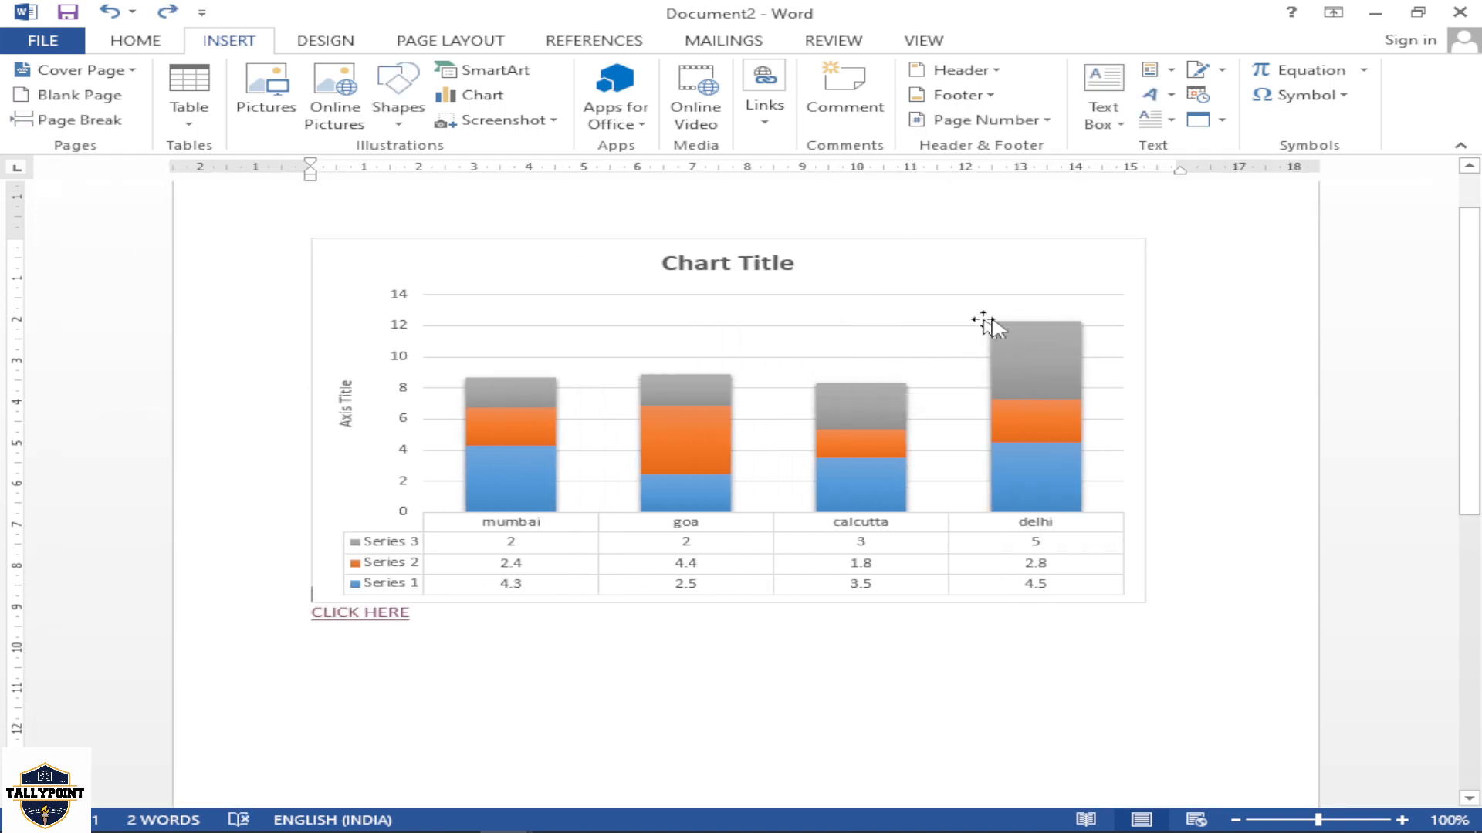